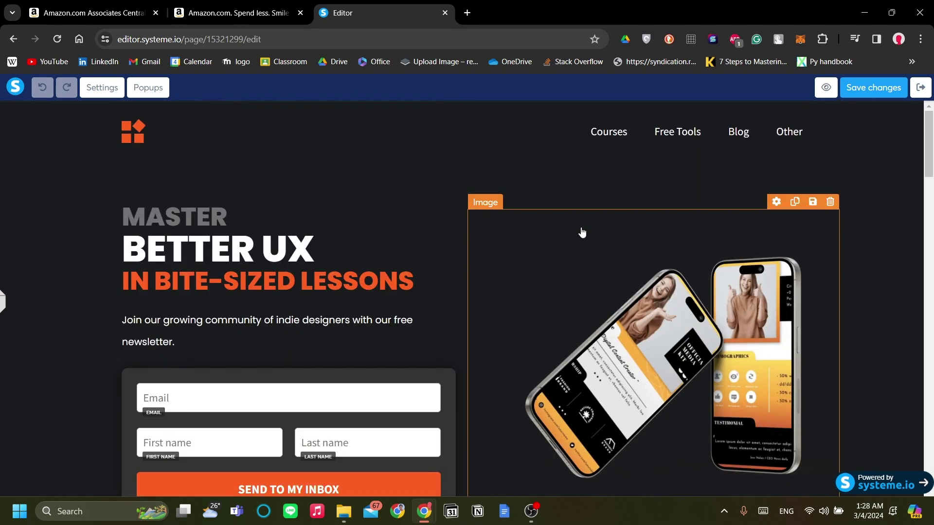
Step: Scroll through the squeeze page, then open and close the top section's settings
scroll(584, 232, "down", 8)
scroll(600, 232, "up", 7)
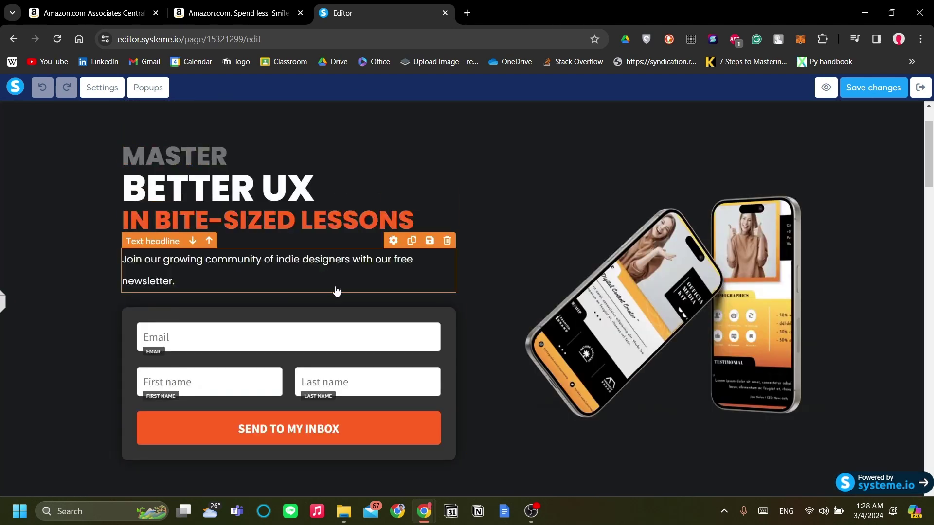
scroll(336, 290, "down", 12)
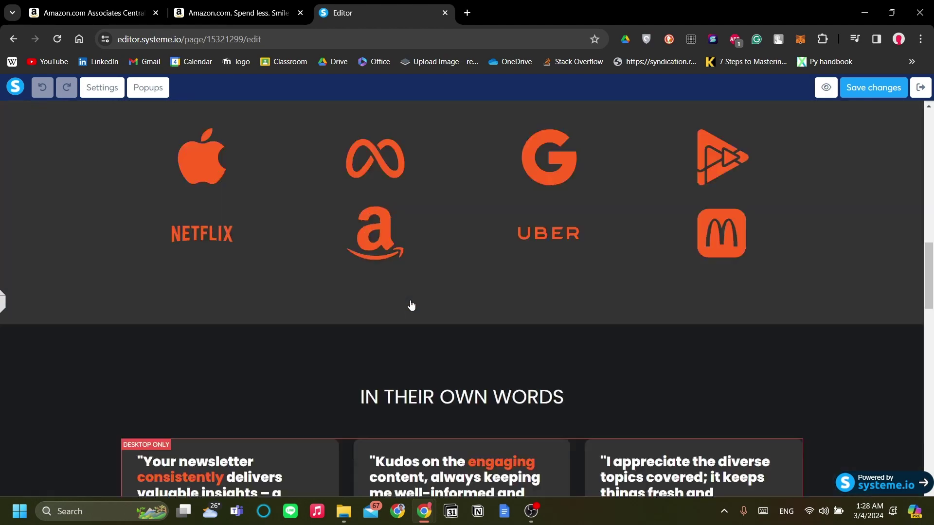
scroll(411, 306, "down", 10)
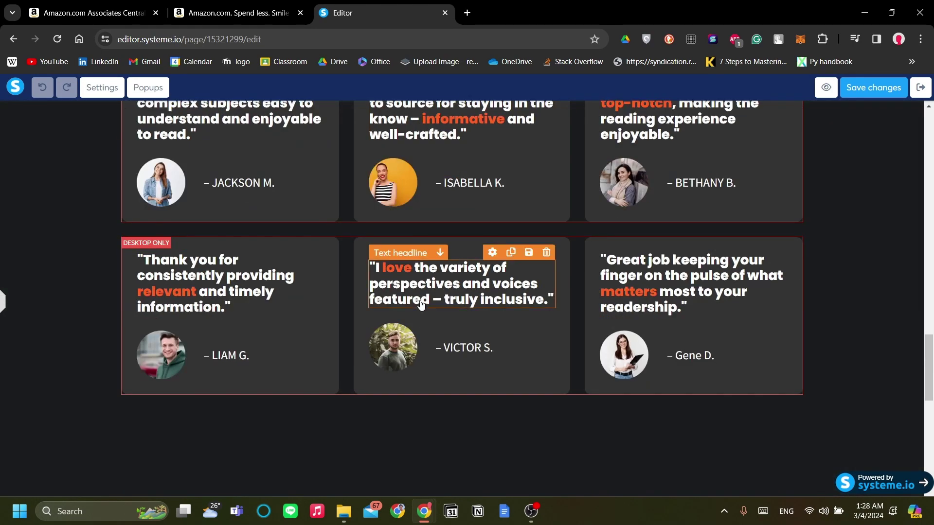
scroll(421, 304, "up", 5)
scroll(441, 343, "down", 10)
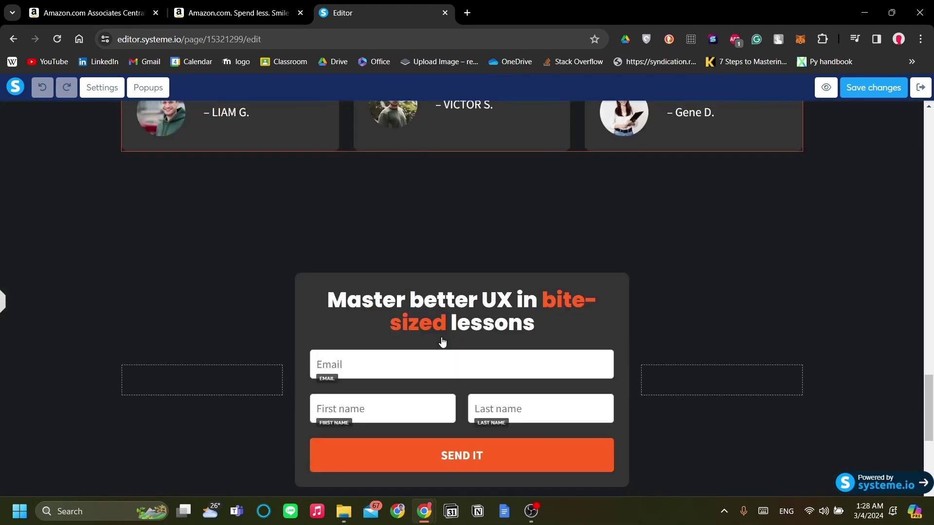
scroll(443, 342, "up", 15)
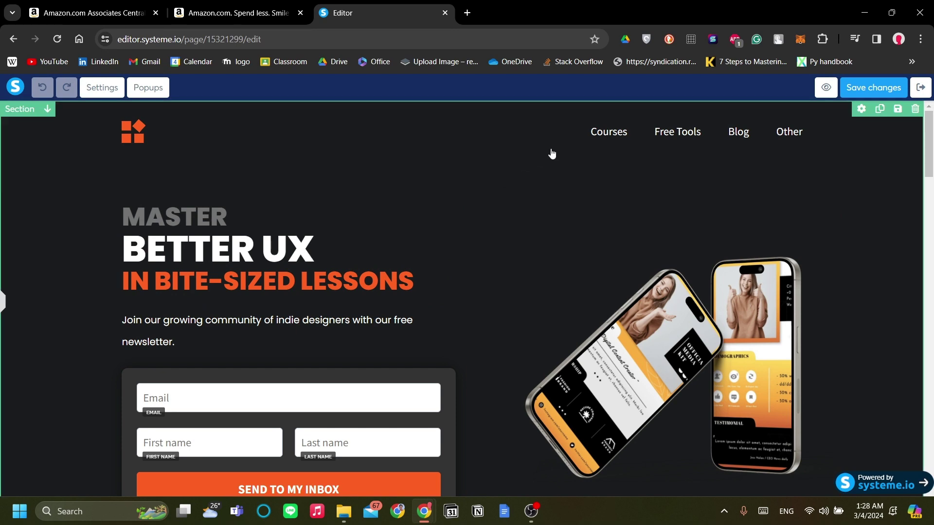
left_click(808, 216)
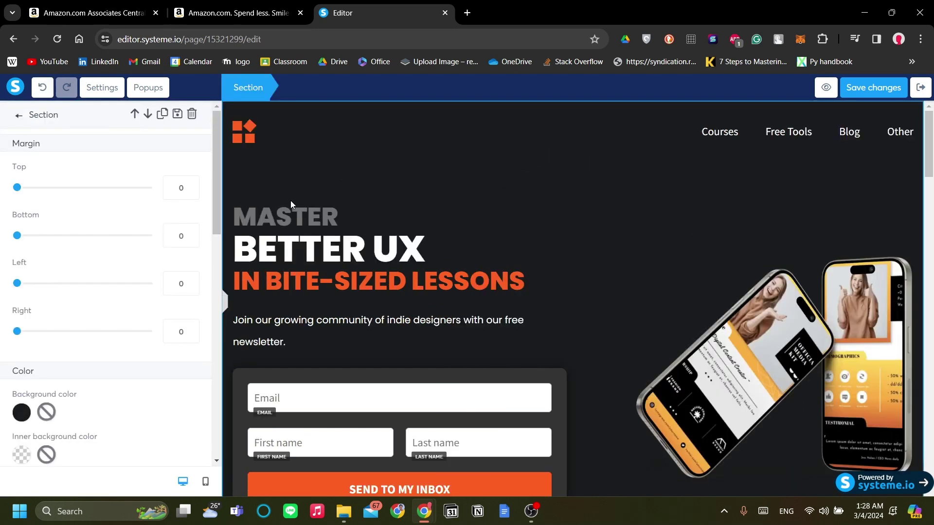
left_click(226, 302)
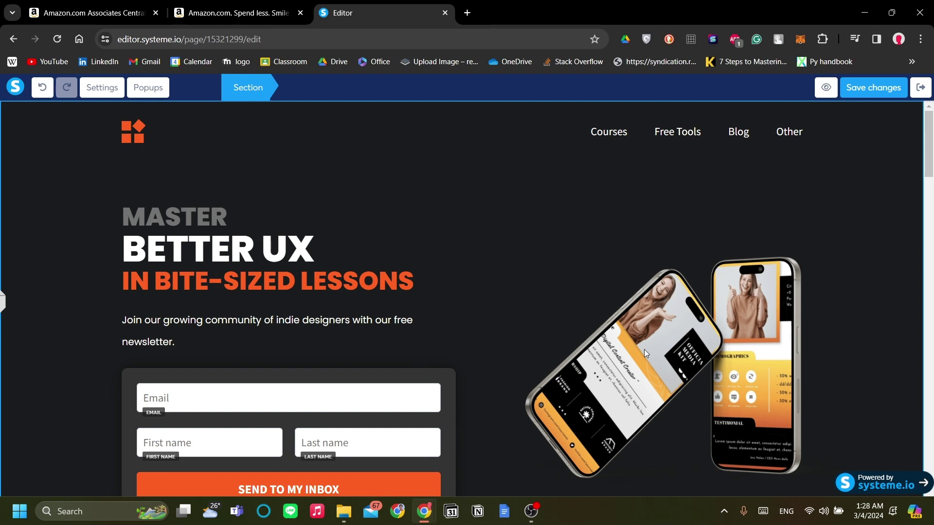
Step: Leave the page editor and dismiss the profile-completion payments notice on the Funnels dashboard
left_click(920, 88)
left_click(517, 119)
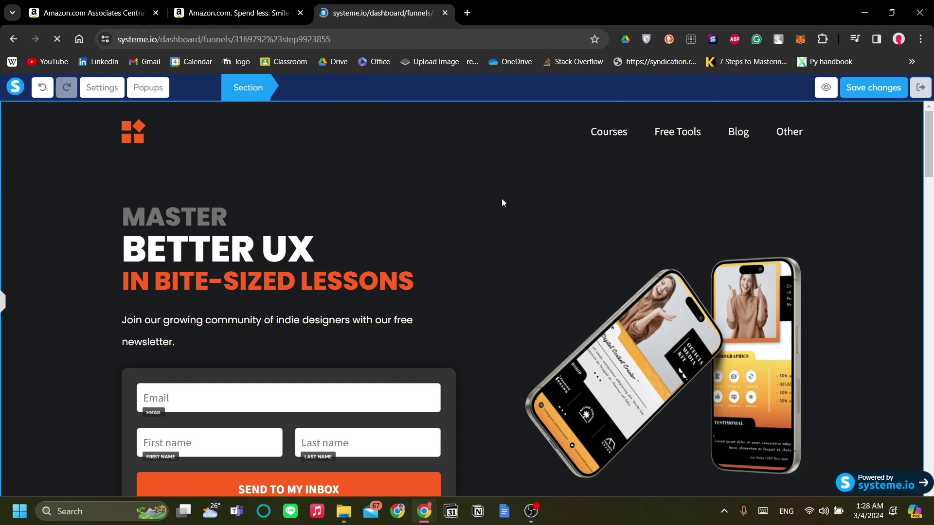
scroll(505, 282, "down", 1)
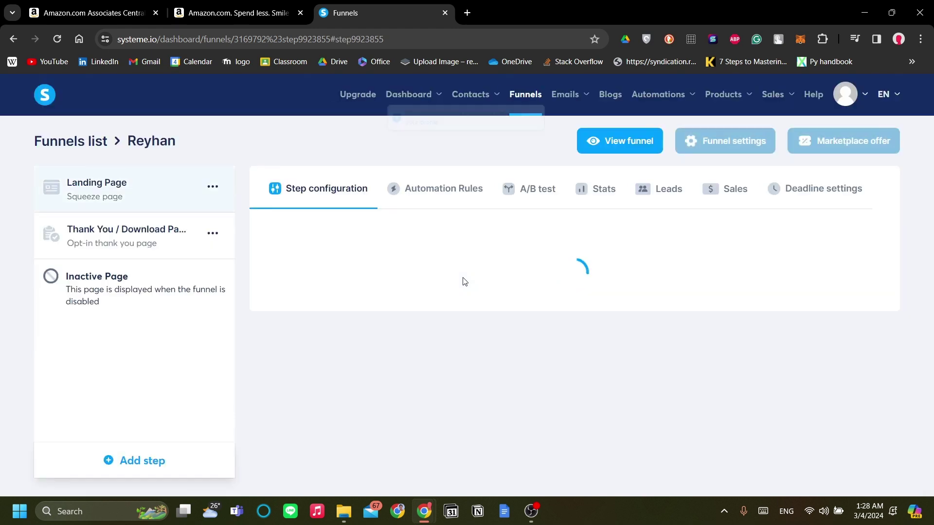
left_click(560, 140)
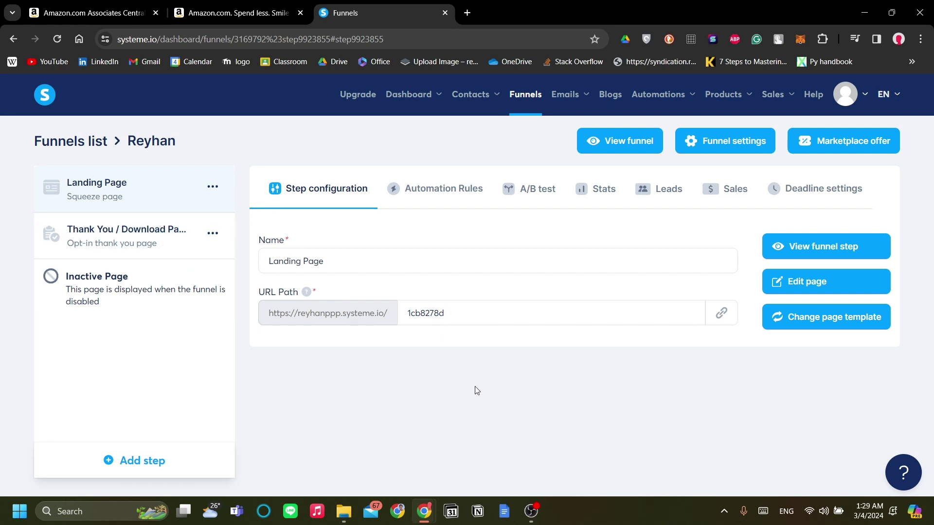
Step: Open the Landing Page step's squeeze page in the editor and collapse the Elements panel
left_click(830, 282)
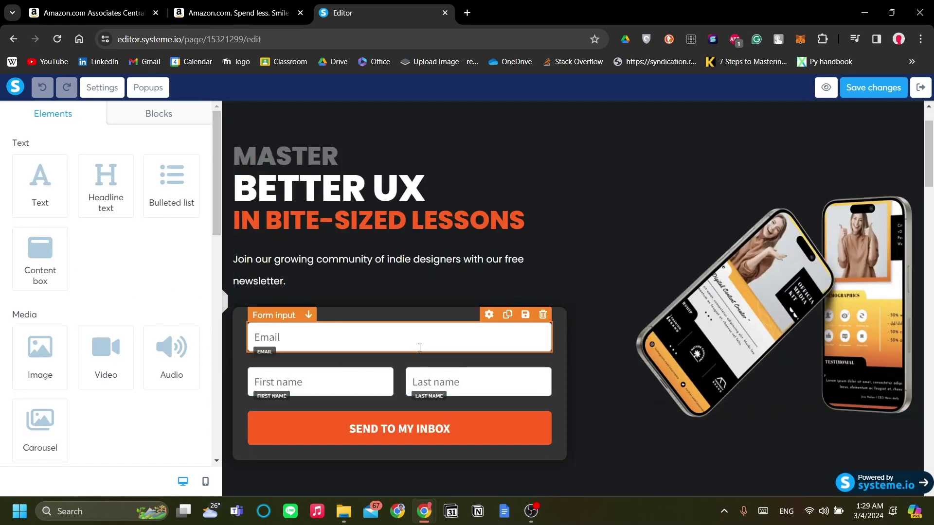
scroll(482, 370, "down", 1)
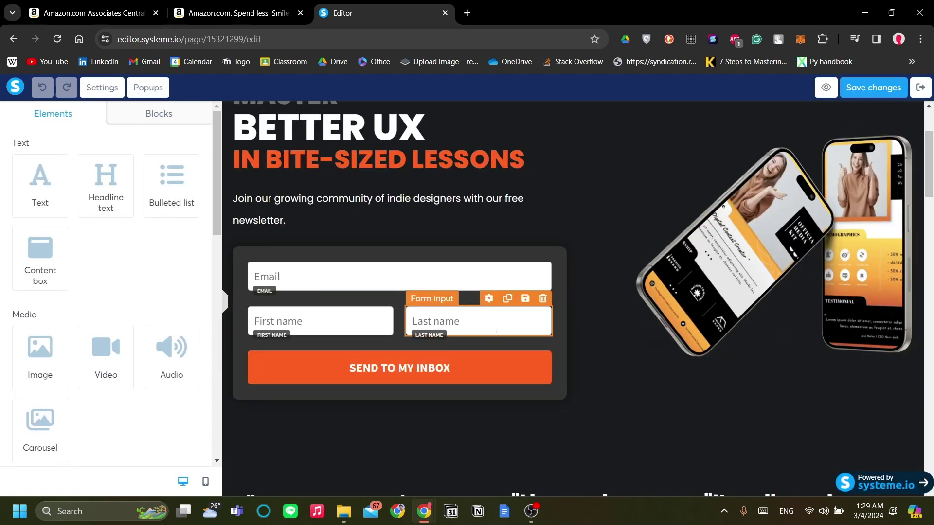
scroll(589, 292, "up", 1)
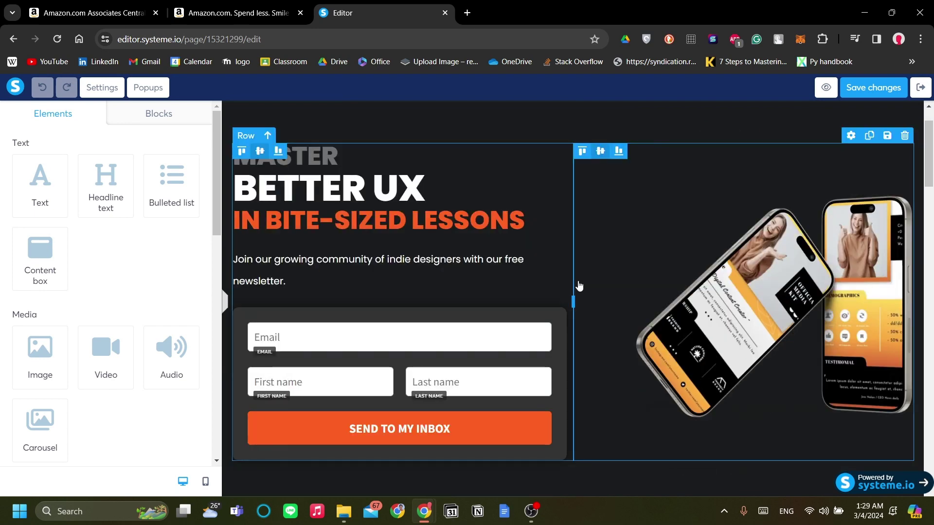
scroll(580, 286, "down", 7)
scroll(577, 285, "up", 6)
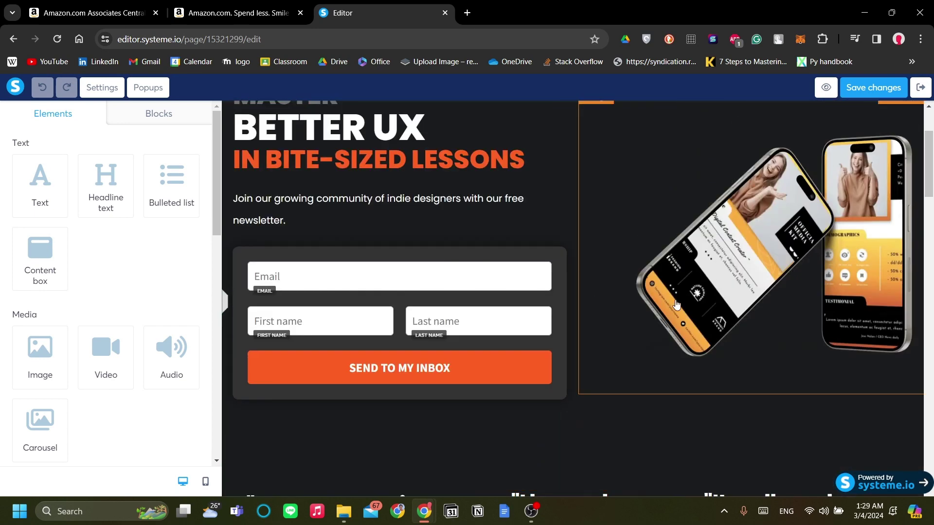
scroll(676, 304, "up", 1)
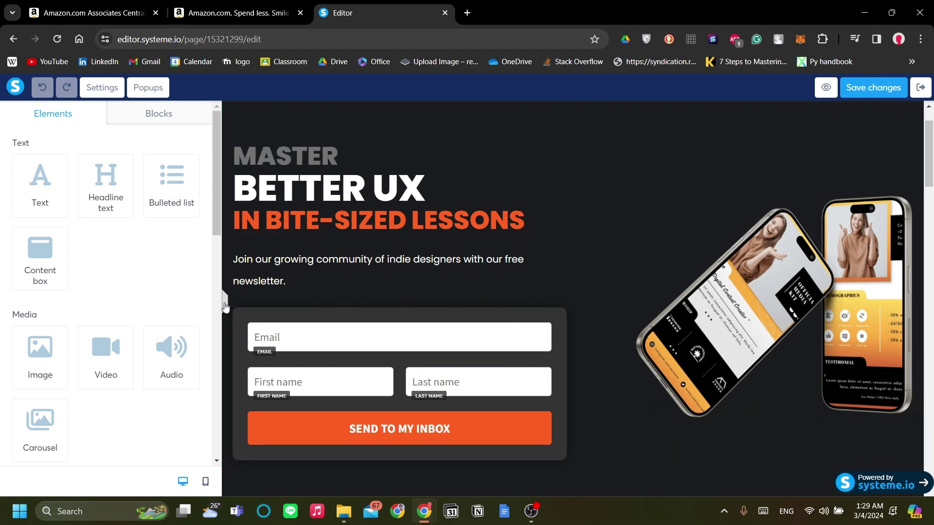
left_click(225, 304)
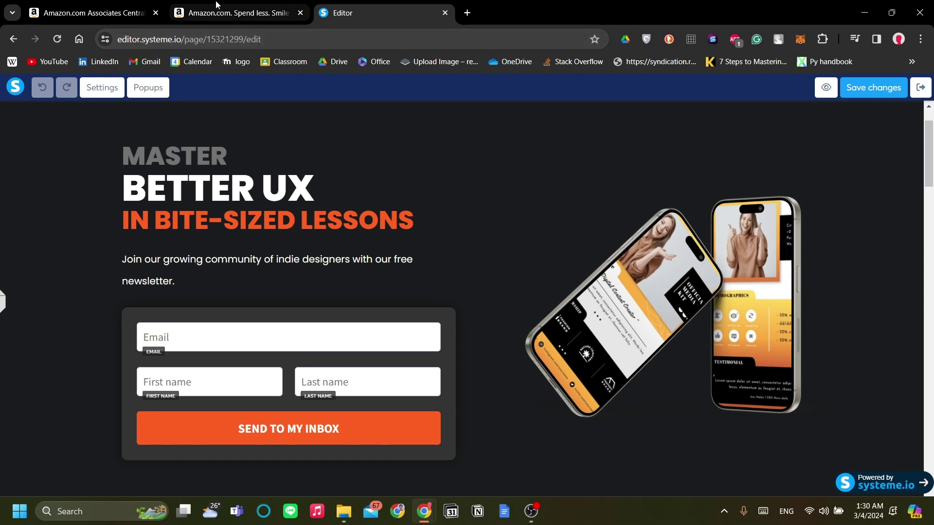
Step: Switch to the Amazon storefront and dismiss the delivery-address notice
left_click(239, 4)
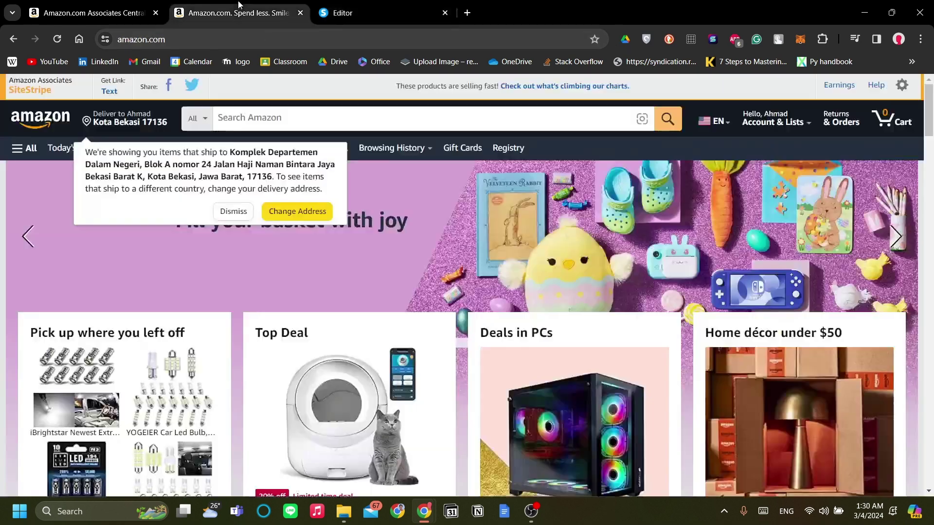
left_click(93, 12)
left_click(239, 12)
left_click(358, 118)
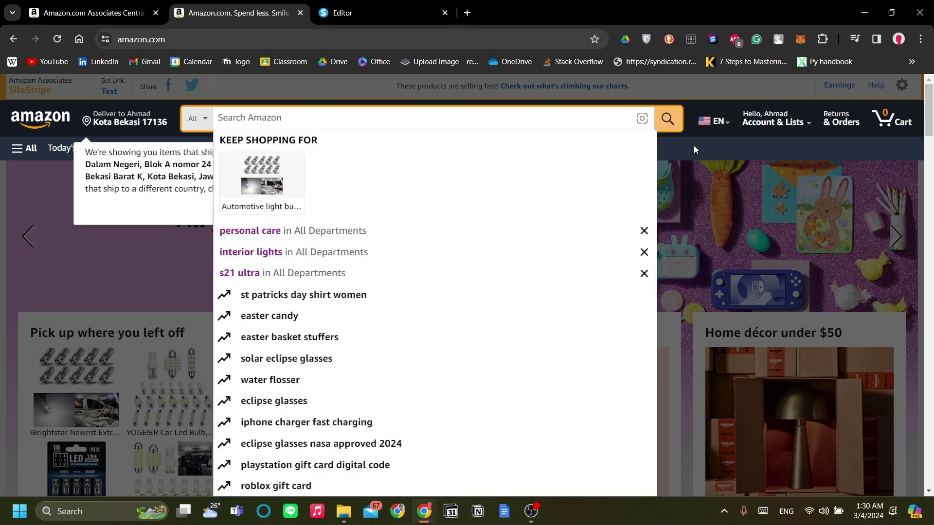
left_click(695, 150)
left_click(233, 213)
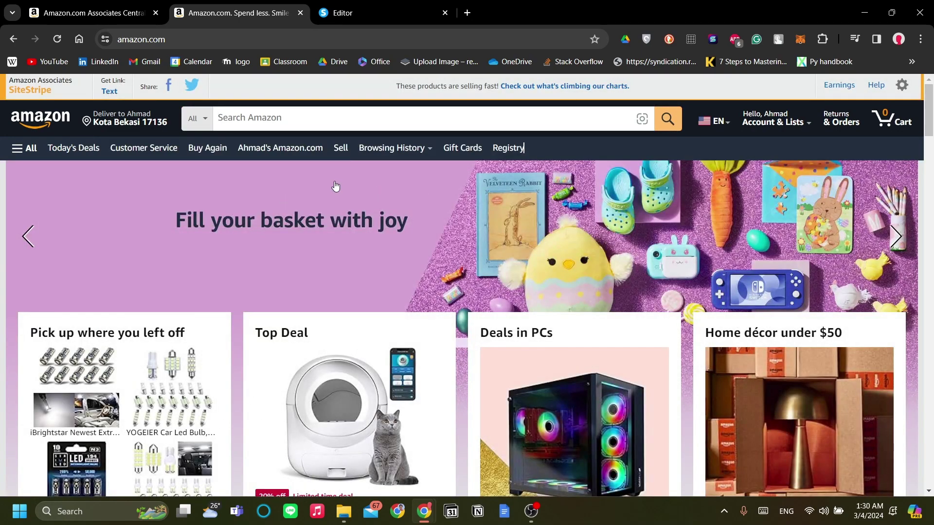
left_click(369, 124)
left_click(722, 173)
Step: Browse the Amazon homepage, check the Associates tab, and reach the Movers & Shakers page
scroll(574, 215, "down", 7)
scroll(564, 216, "up", 6)
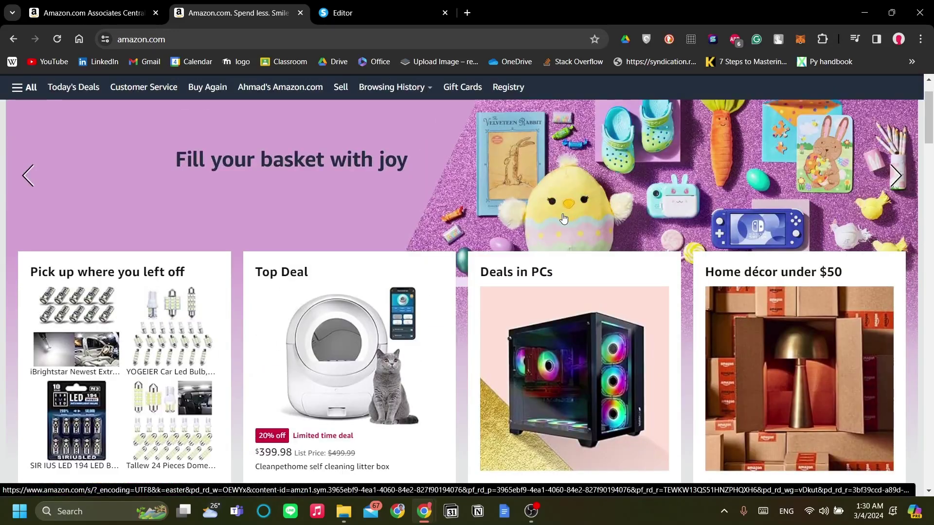
scroll(564, 219, "down", 3)
scroll(564, 218, "up", 3)
scroll(446, 241, "down", 3)
scroll(438, 242, "up", 3)
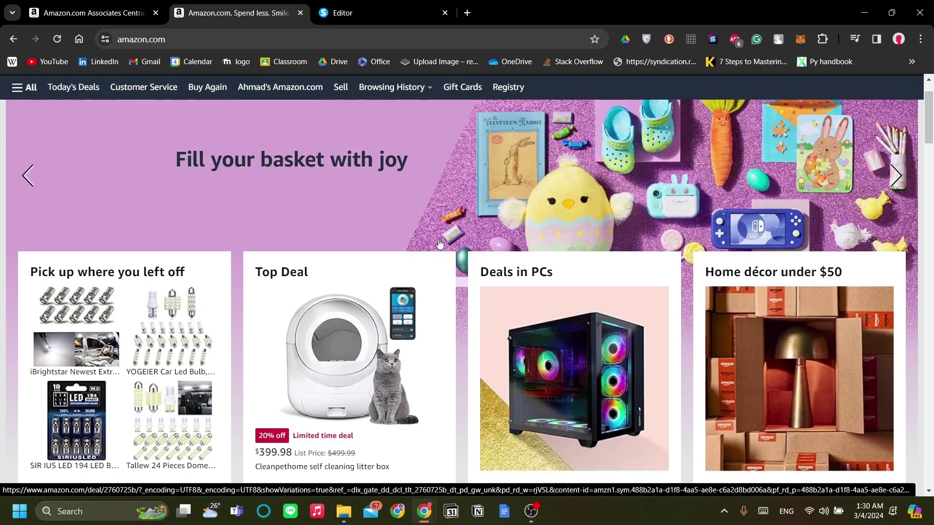
scroll(439, 241, "up", 1)
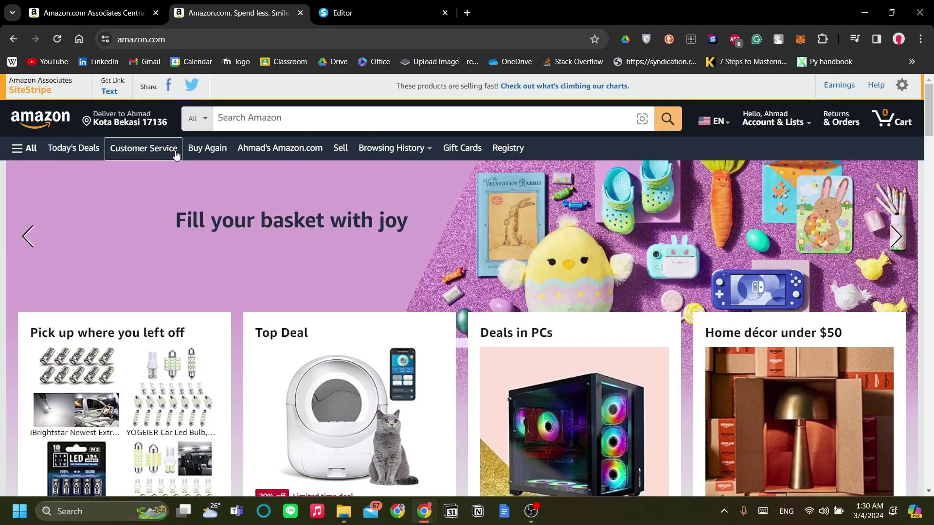
left_click(113, 14)
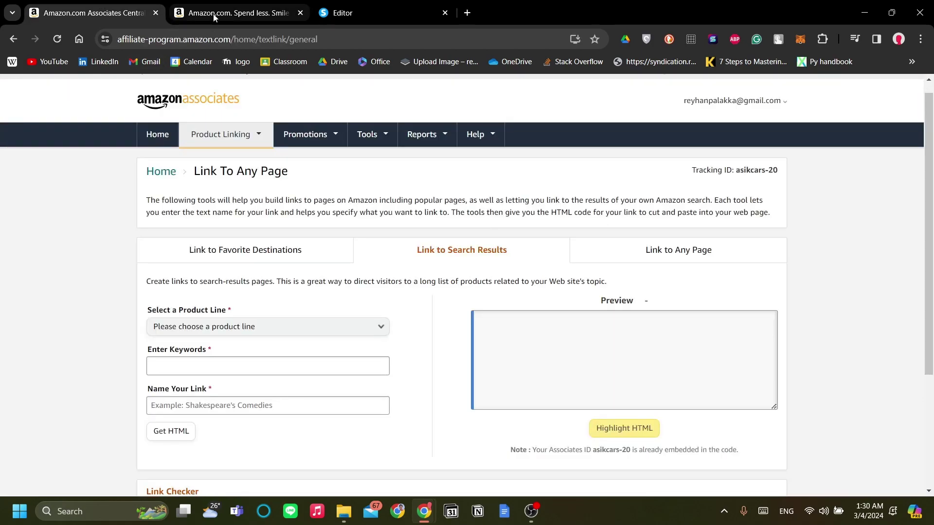
left_click(214, 17)
scroll(367, 186, "down", 1)
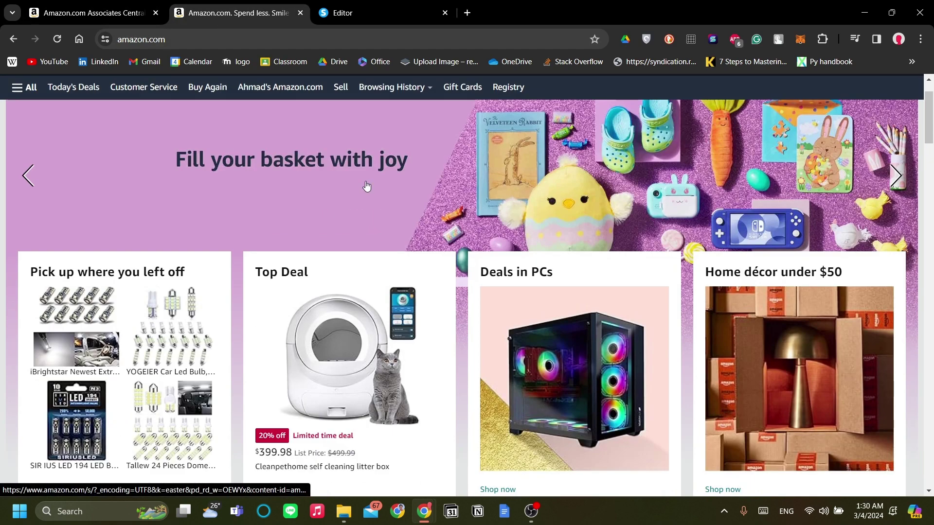
scroll(366, 186, "down", 5)
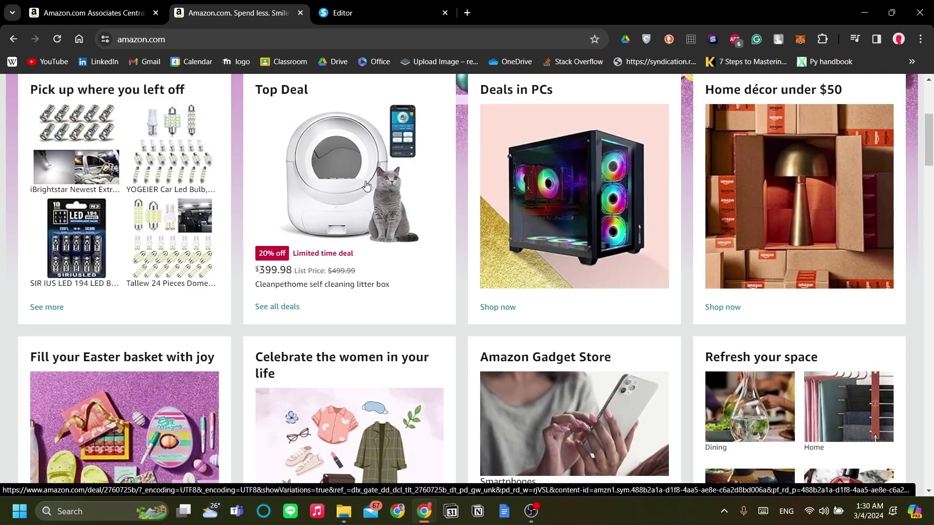
scroll(366, 181, "down", 13)
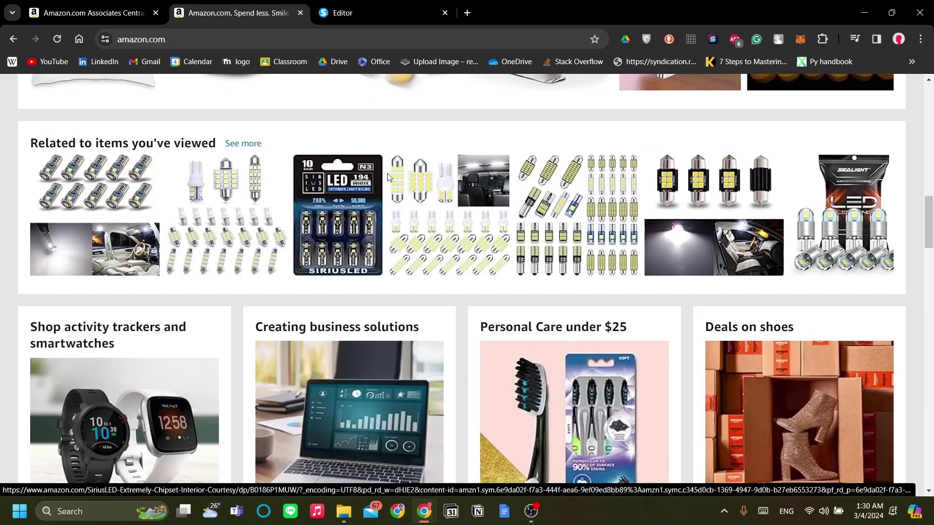
scroll(435, 193, "up", 10)
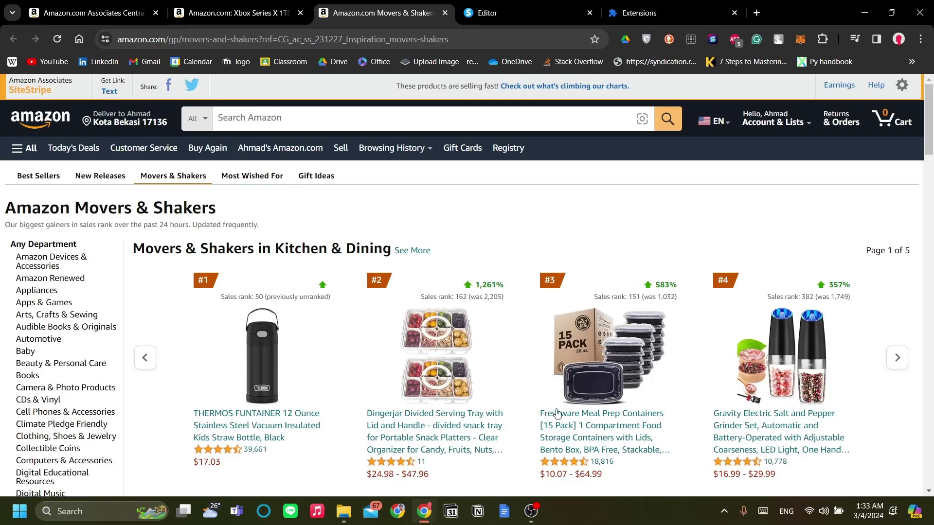
scroll(557, 413, "down", 6)
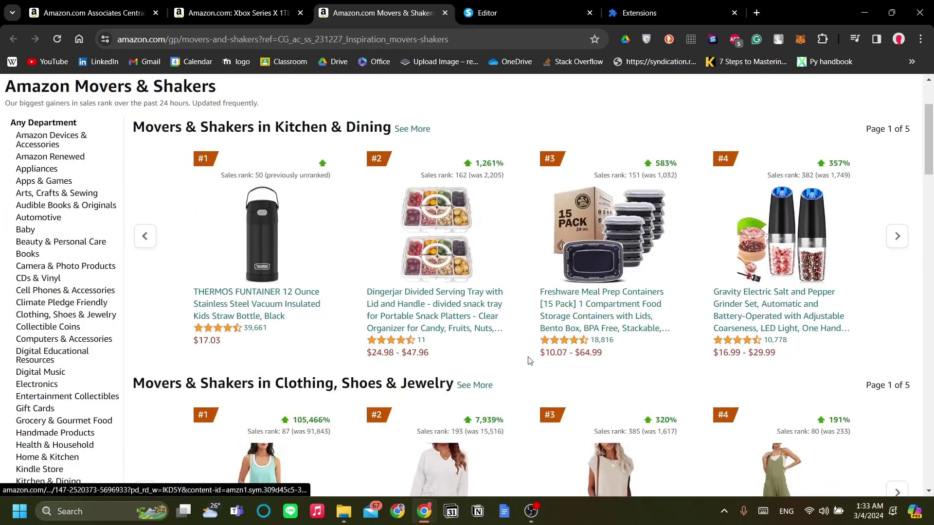
Step: Scroll the Movers & Shakers list to the THERMOS FUNTAINER 12 Ounce bottle under Kitchen & Dining
scroll(616, 379, "up", 5)
scroll(615, 379, "down", 5)
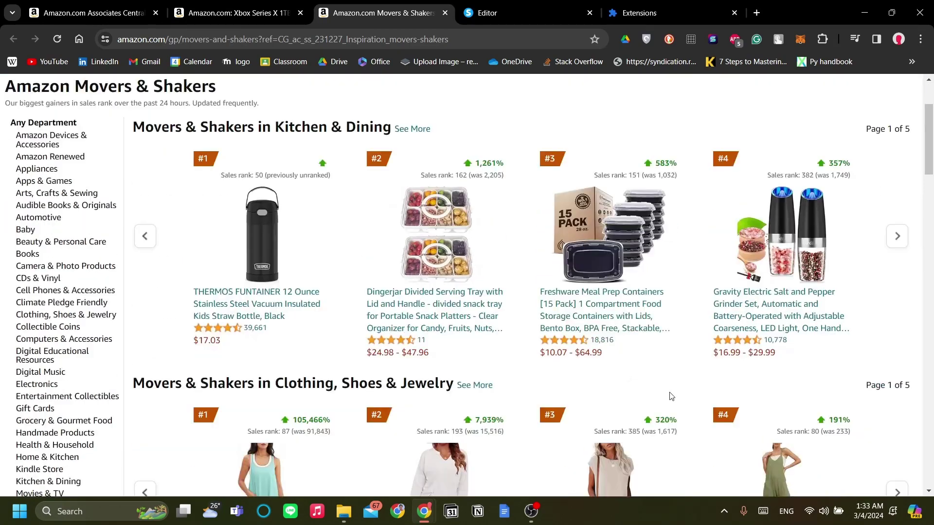
scroll(647, 395, "up", 5)
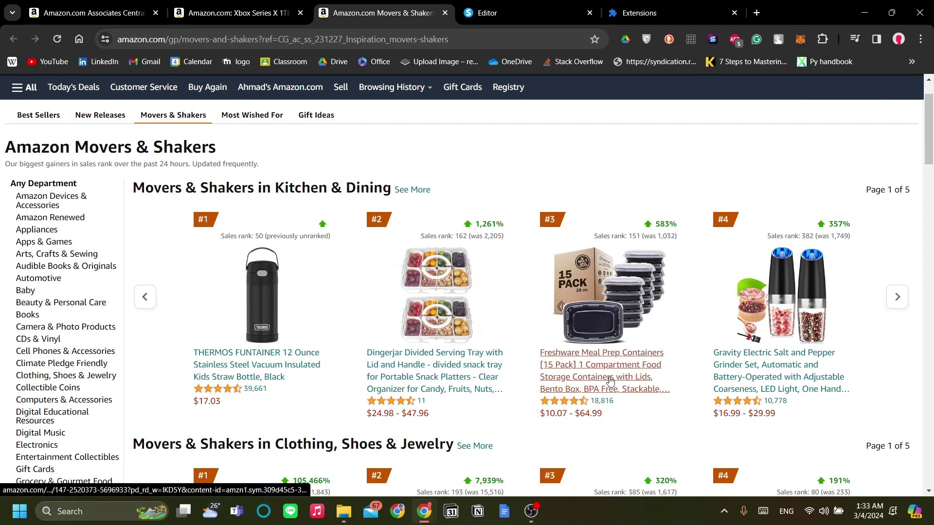
scroll(783, 385, "down", 1)
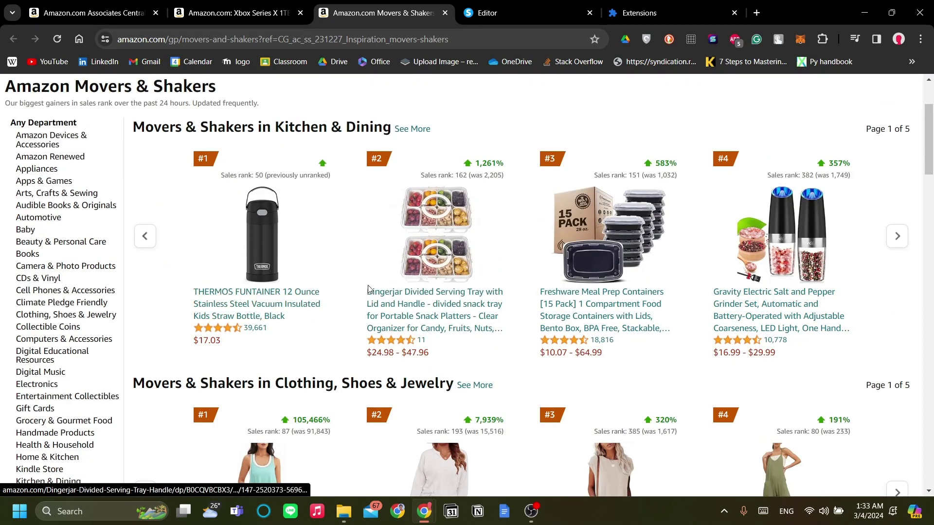
scroll(501, 329, "up", 2)
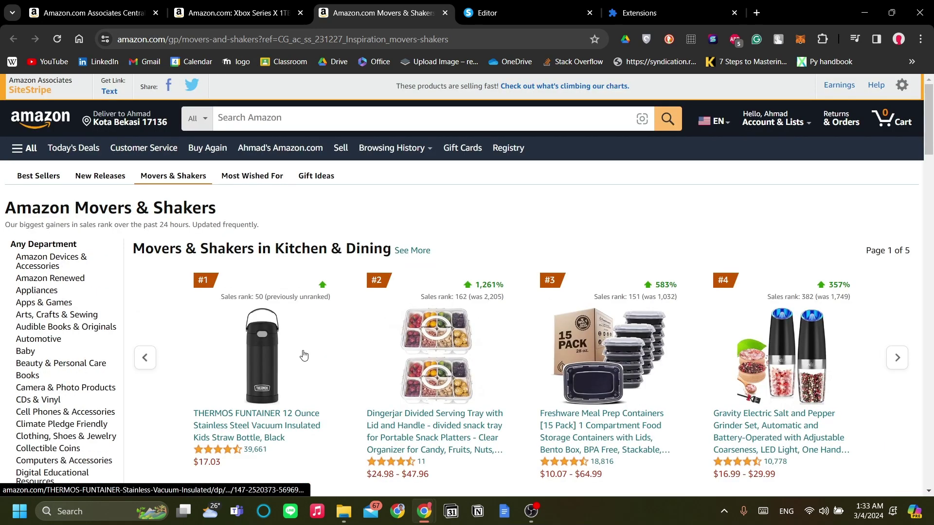
scroll(303, 356, "down", 2)
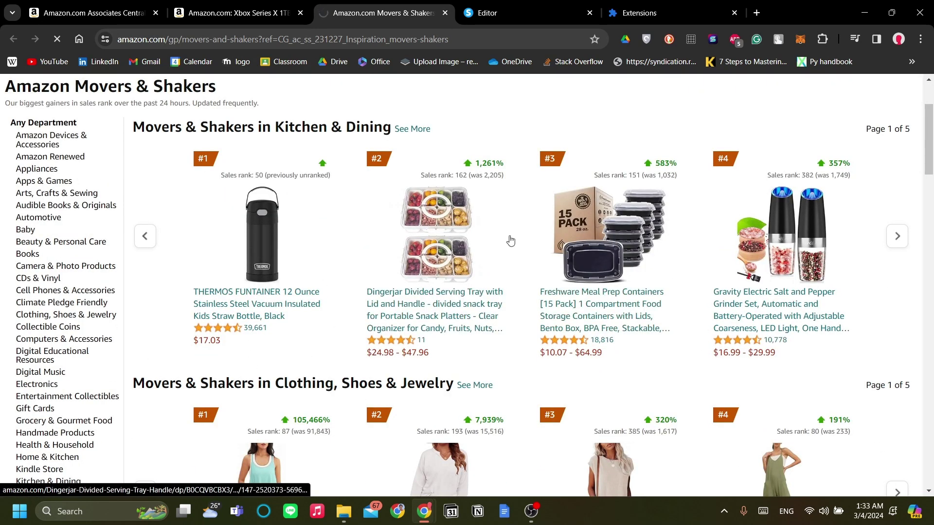
scroll(647, 417, "up", 1)
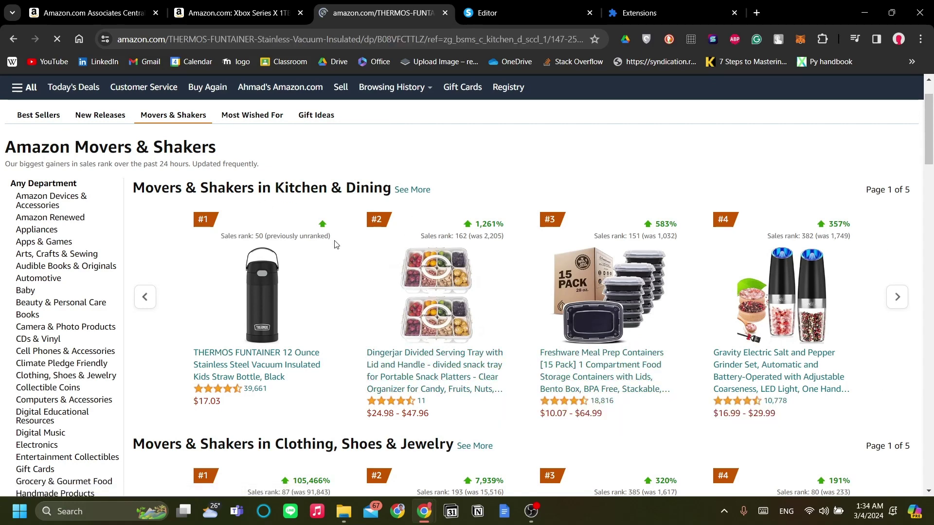
Step: Close the Extensions tab and review the THERMOS FUNTAINER 12 Ounce Black details at $17.03
left_click(735, 15)
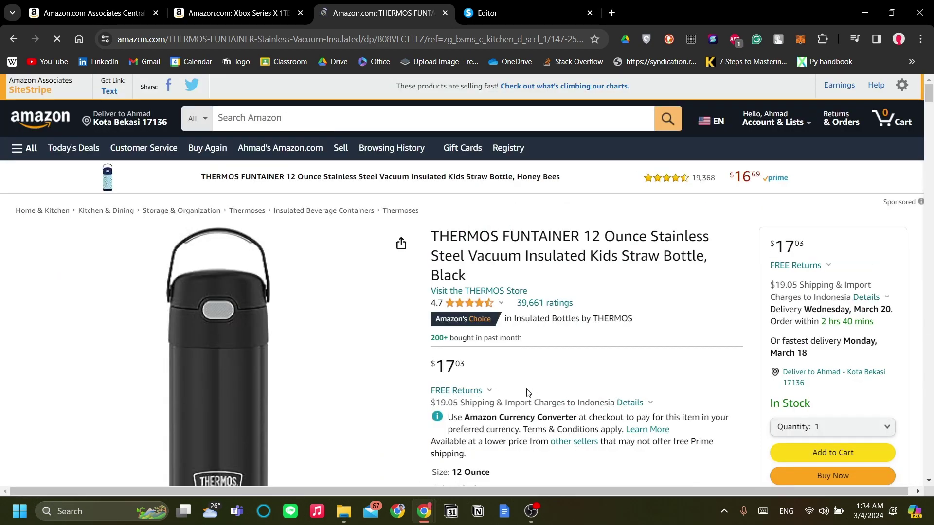
scroll(341, 300, "down", 2)
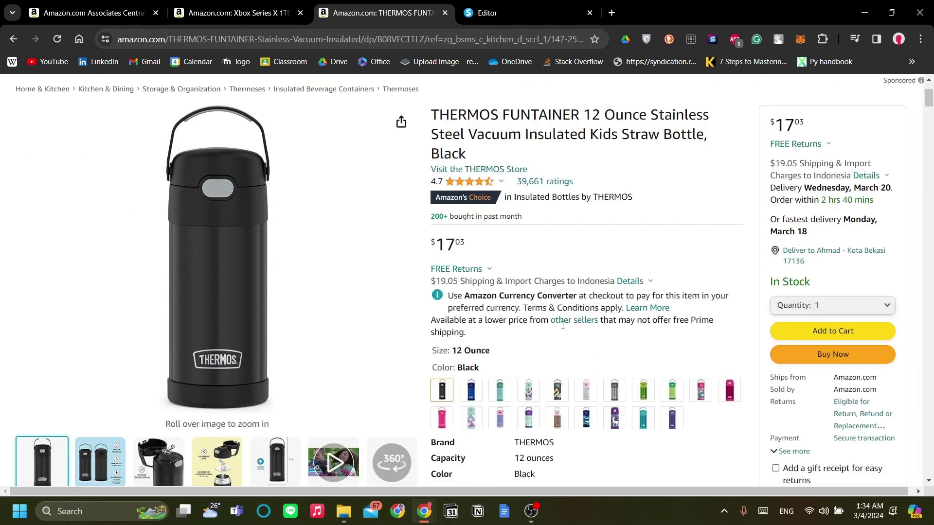
scroll(563, 326, "up", 2)
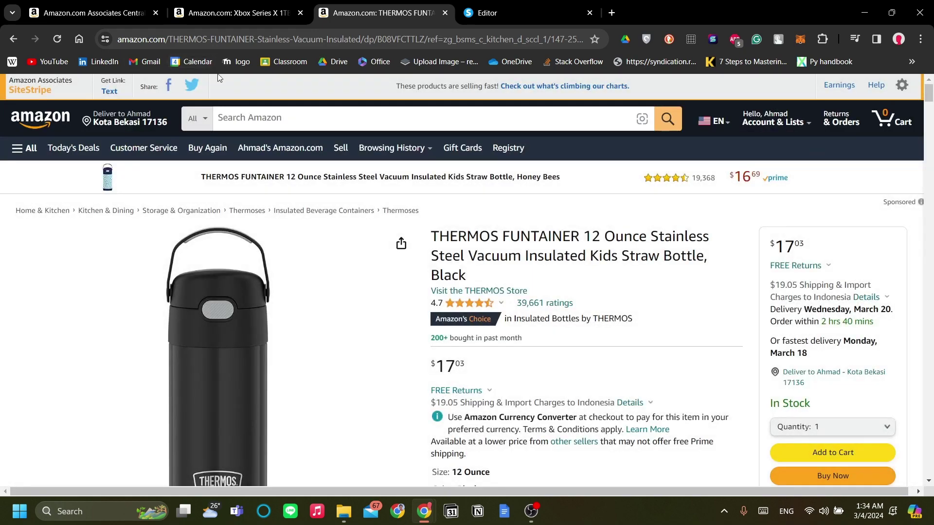
scroll(218, 77, "down", 1)
mouse_move(462, 261)
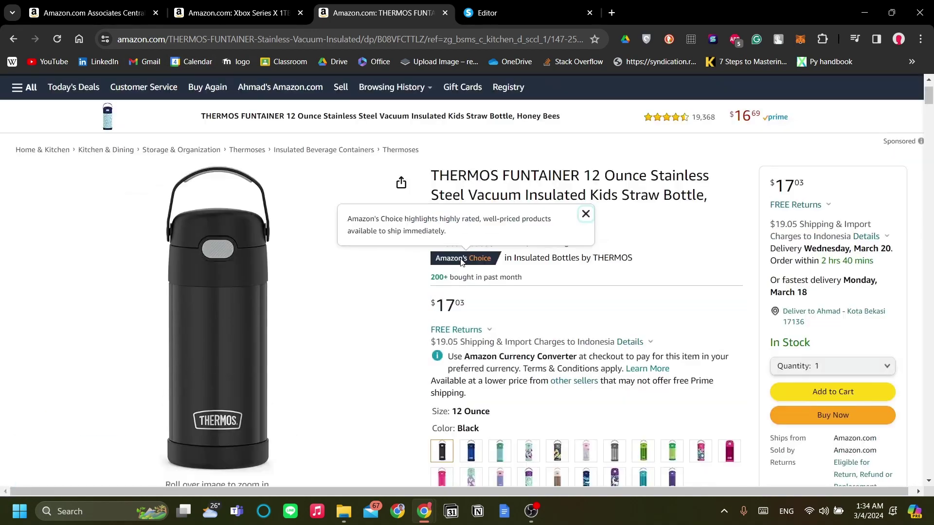
scroll(462, 262, "up", 1)
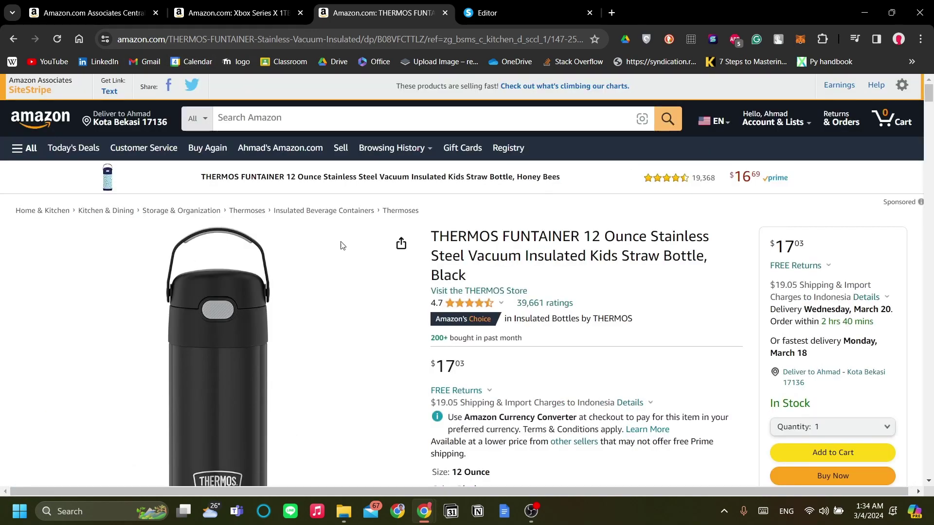
scroll(471, 273, "down", 1)
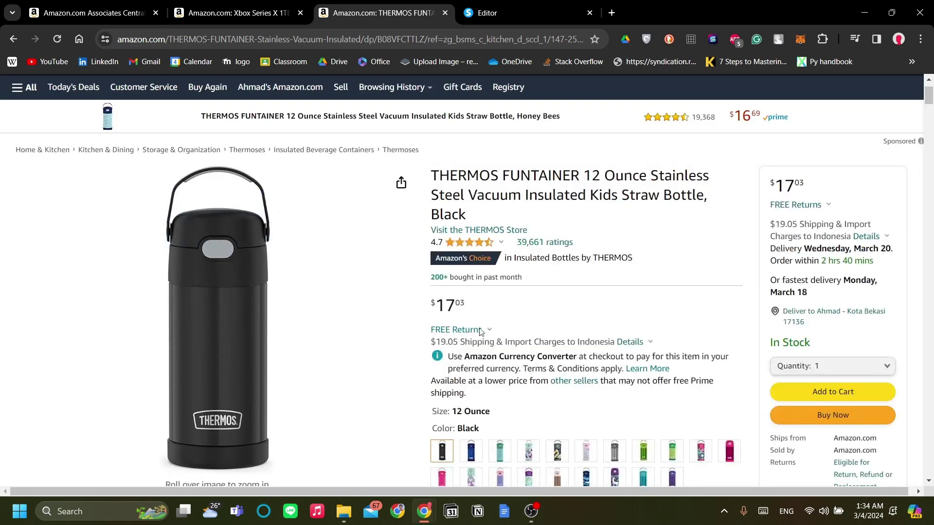
scroll(369, 368, "down", 1)
scroll(506, 351, "up", 2)
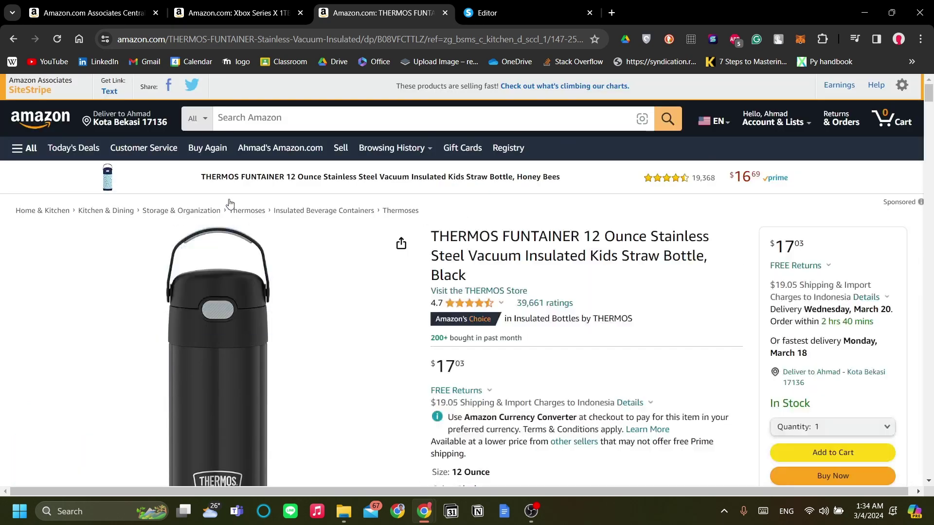
Step: Copy the SiteStripe short text link for the THERMOS page, close the Xbox tab, return to the editor
left_click(116, 93)
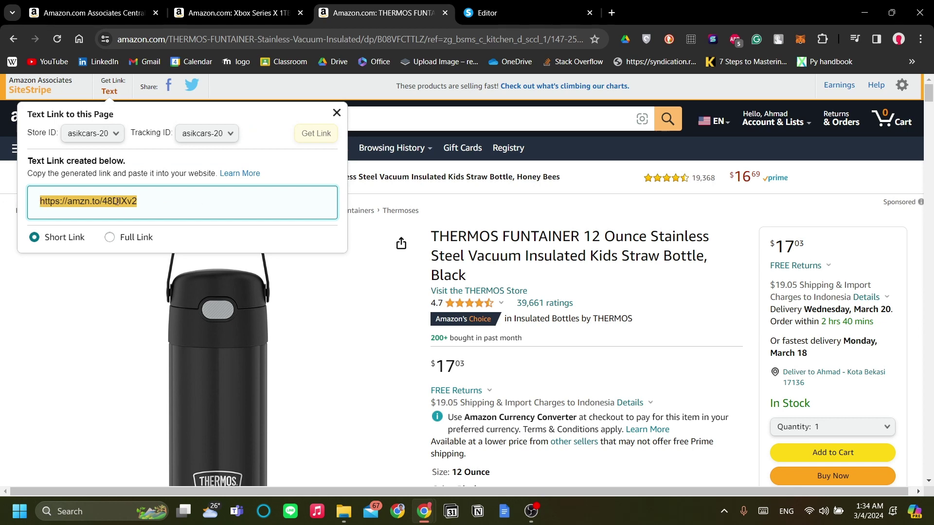
left_click_drag(138, 202, 23, 204)
left_click(550, 251)
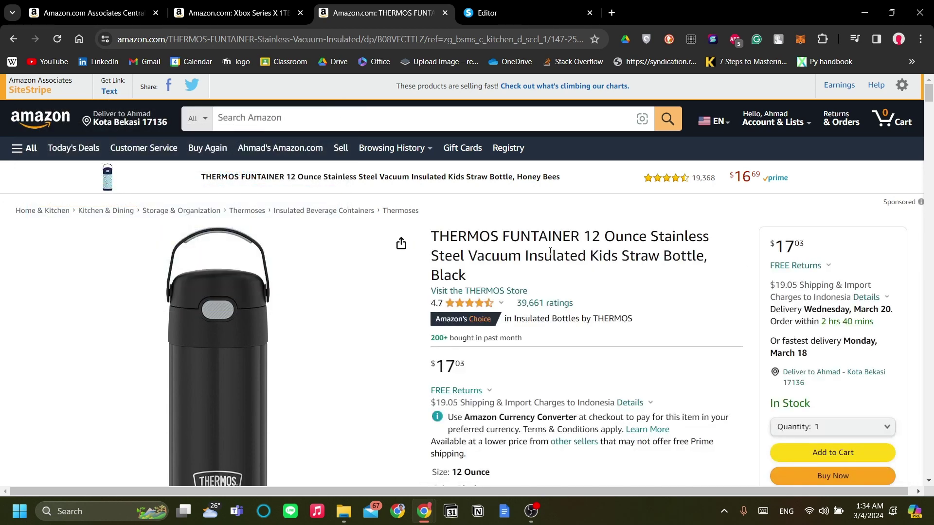
scroll(559, 336, "down", 2)
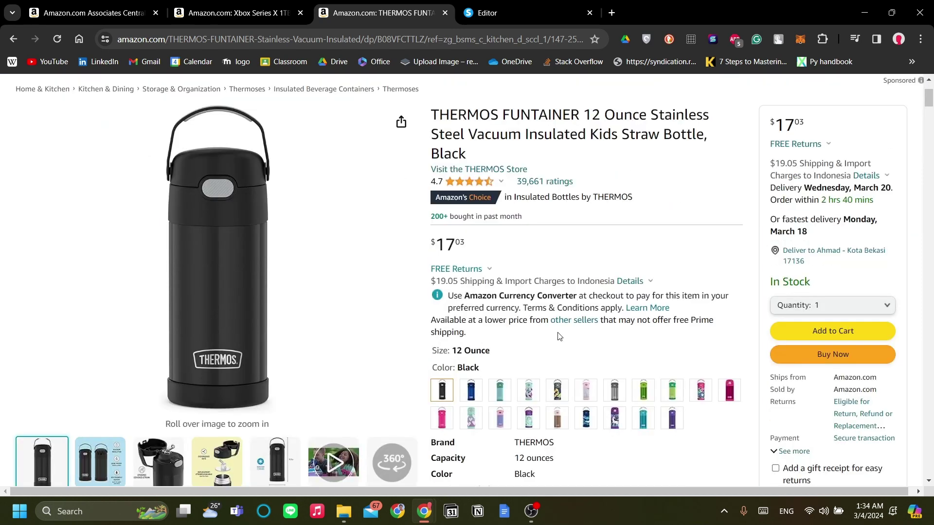
scroll(559, 335, "up", 1)
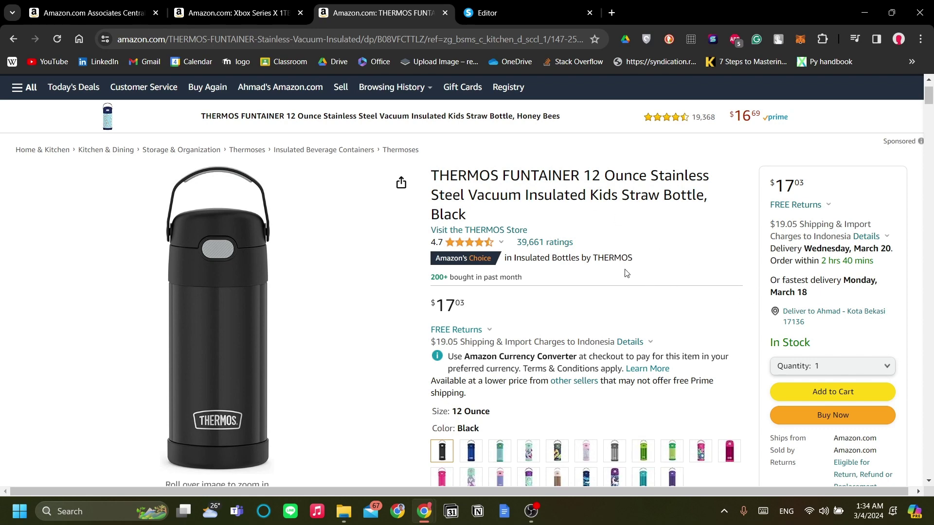
left_click(300, 12)
left_click(343, 13)
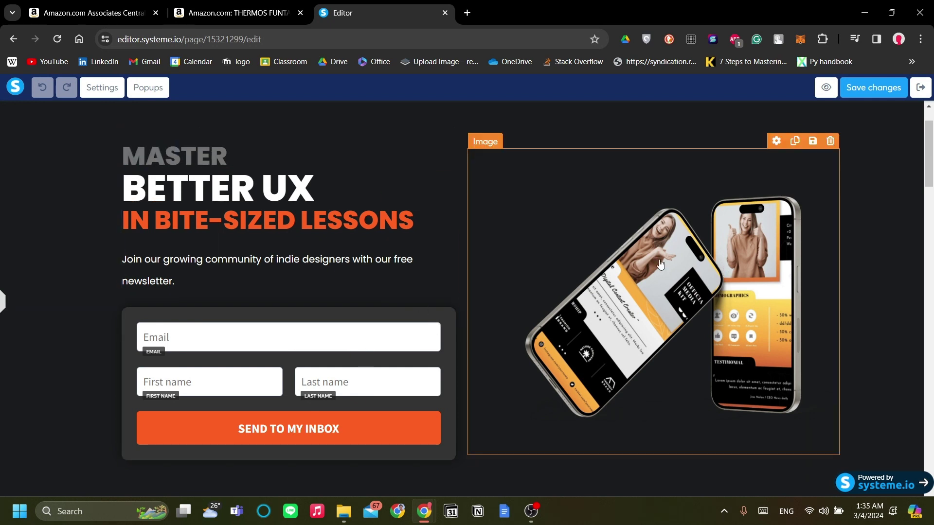
left_click(237, 12)
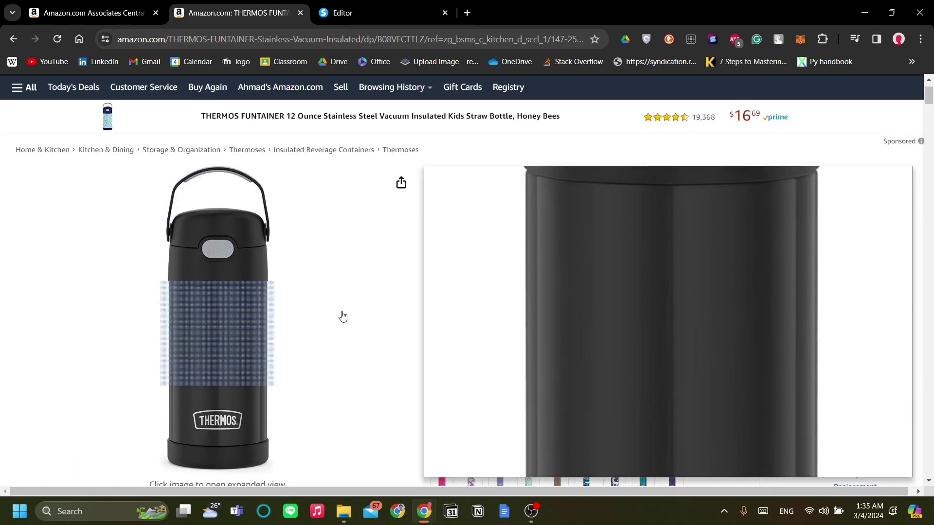
scroll(514, 317, "down", 1)
left_click(384, 6)
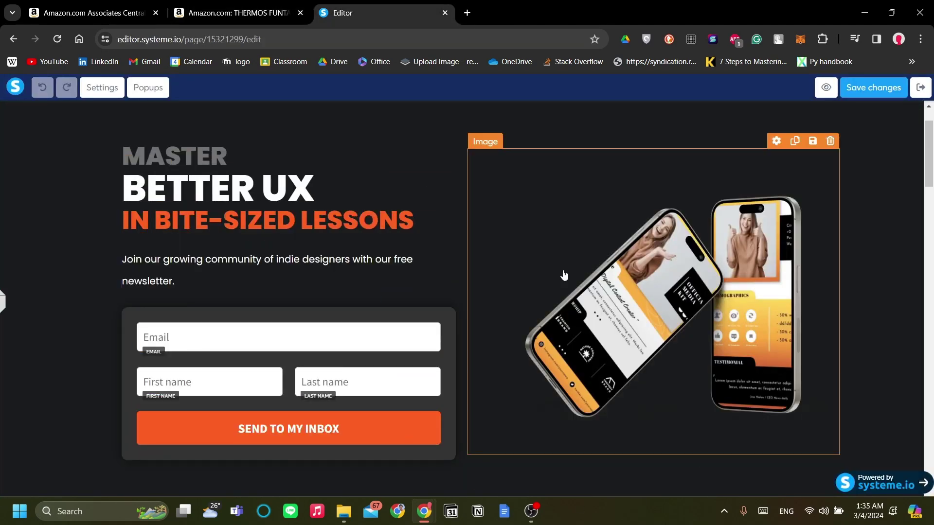
scroll(761, 389, "down", 10)
scroll(750, 399, "up", 15)
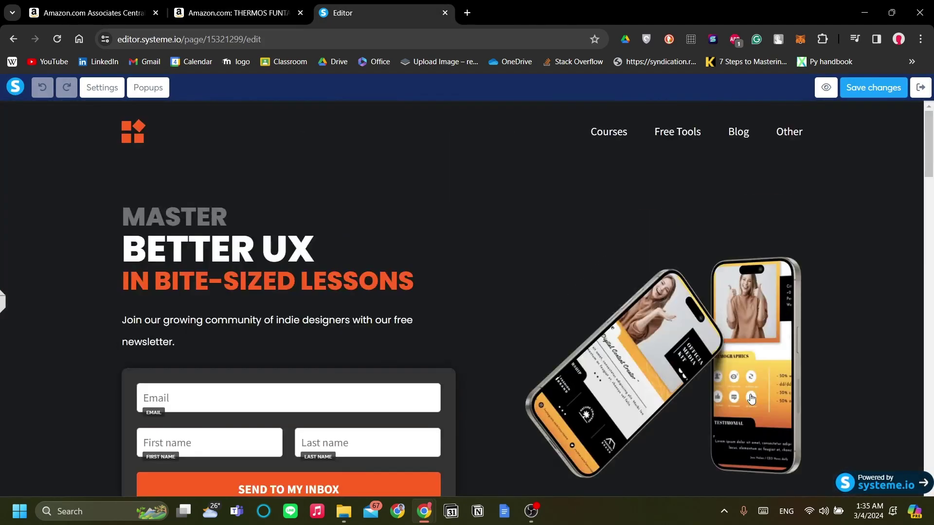
scroll(705, 340, "down", 1)
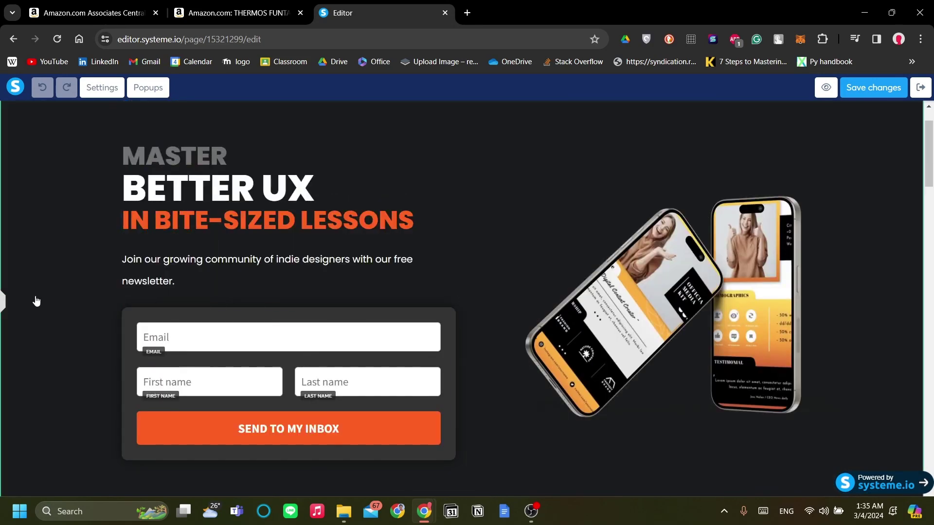
left_click(3, 302)
left_click(226, 301)
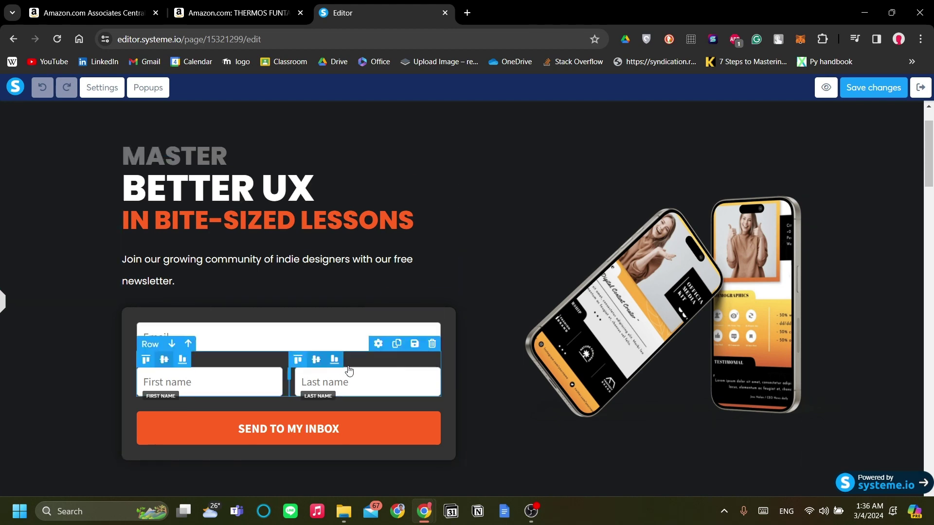
scroll(588, 205, "down", 4)
scroll(615, 288, "up", 5)
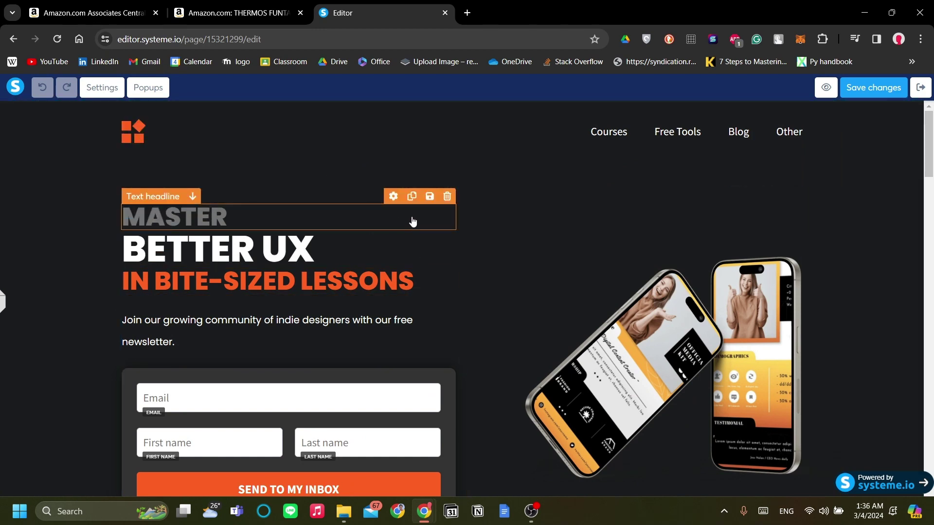
scroll(413, 222, "down", 3)
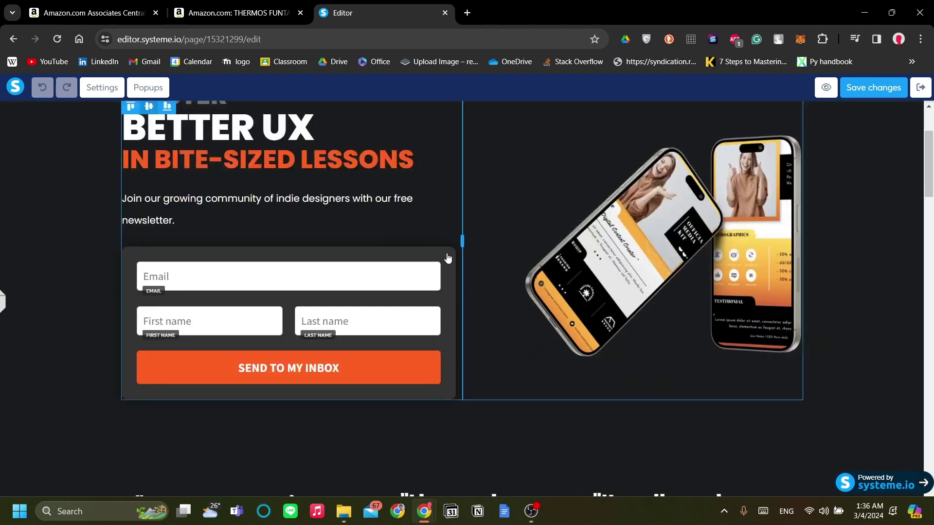
Step: Set the SEND TO MY INBOX button action to Open URL with the pasted amzn.to affiliate link
left_click(420, 387)
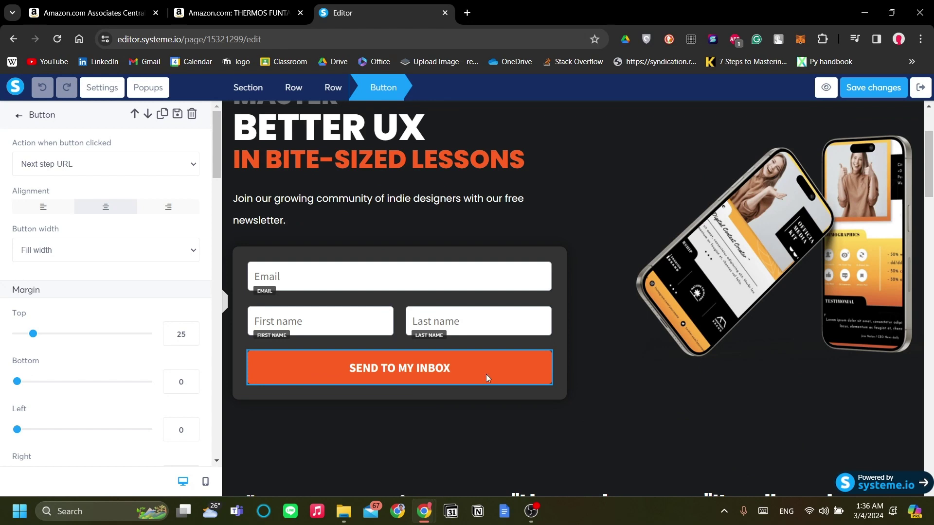
left_click(410, 358)
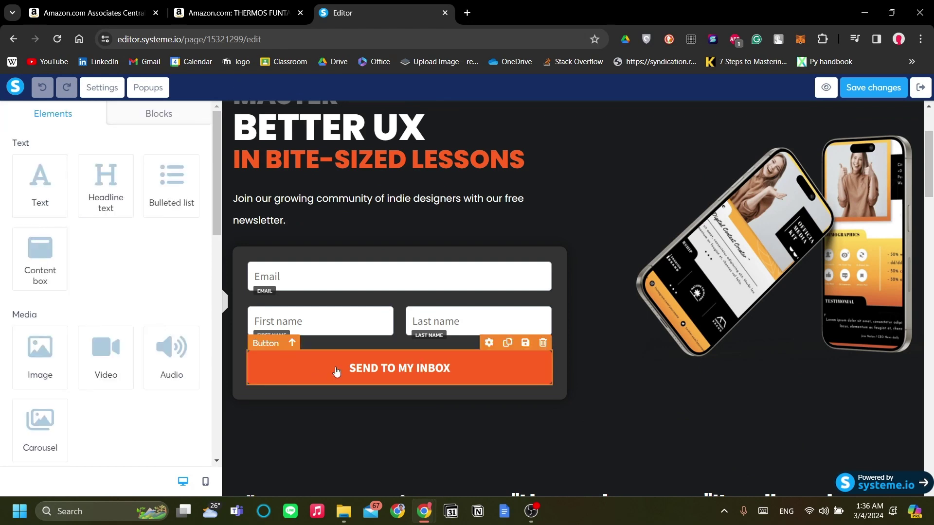
left_click(490, 343)
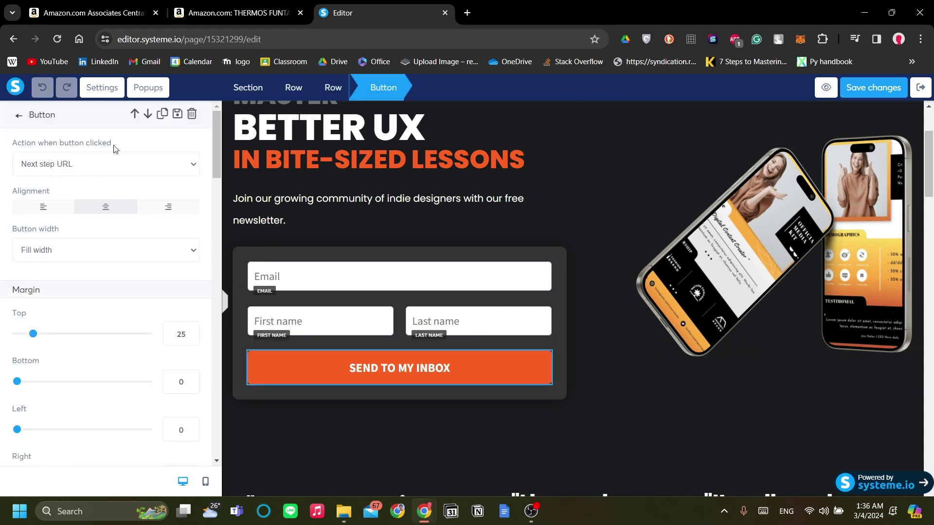
left_click(75, 169)
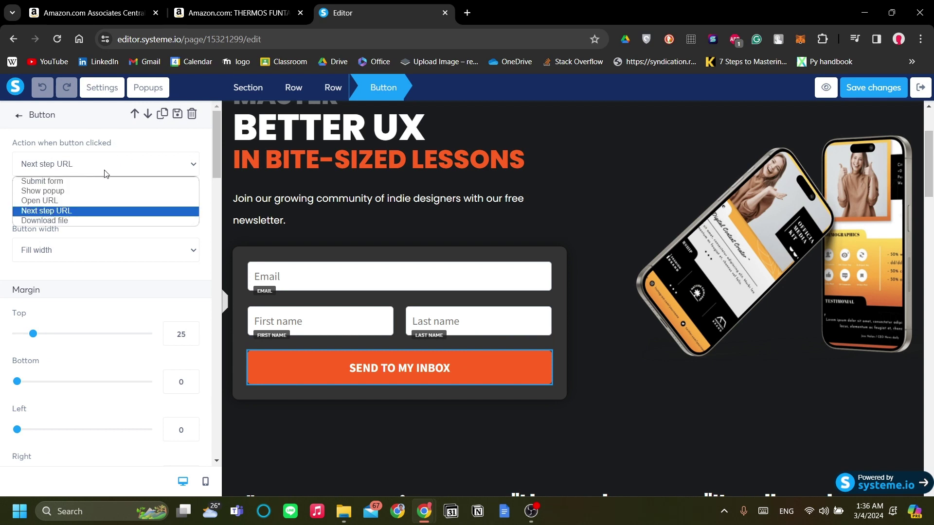
left_click(75, 200)
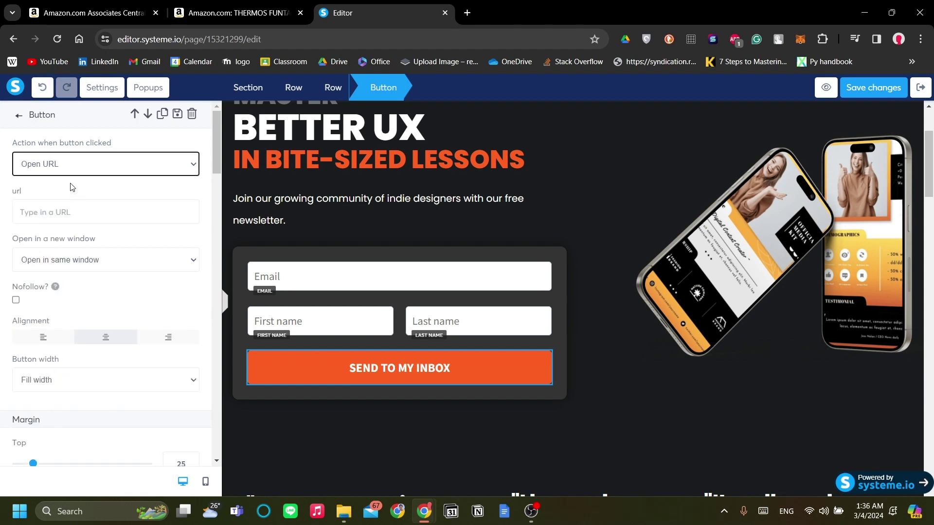
left_click(88, 214)
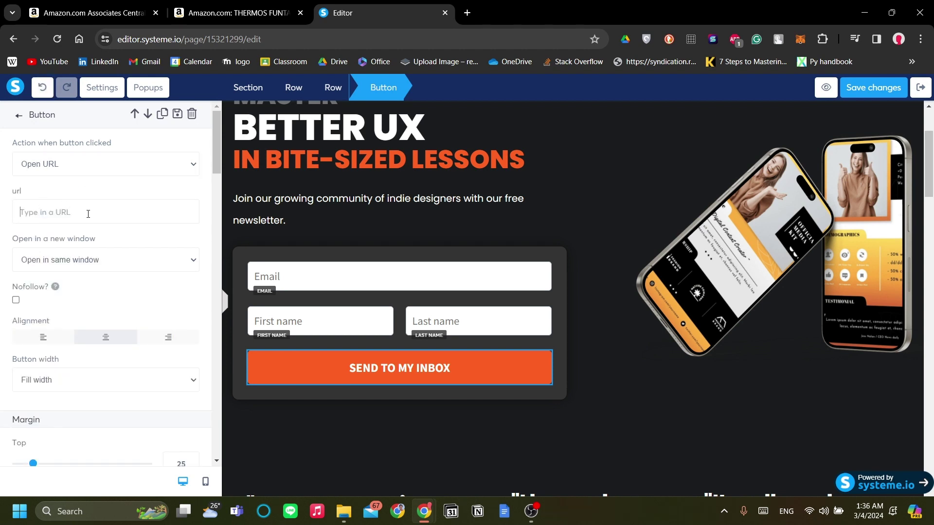
type("https://amzn.to/48DIXv2")
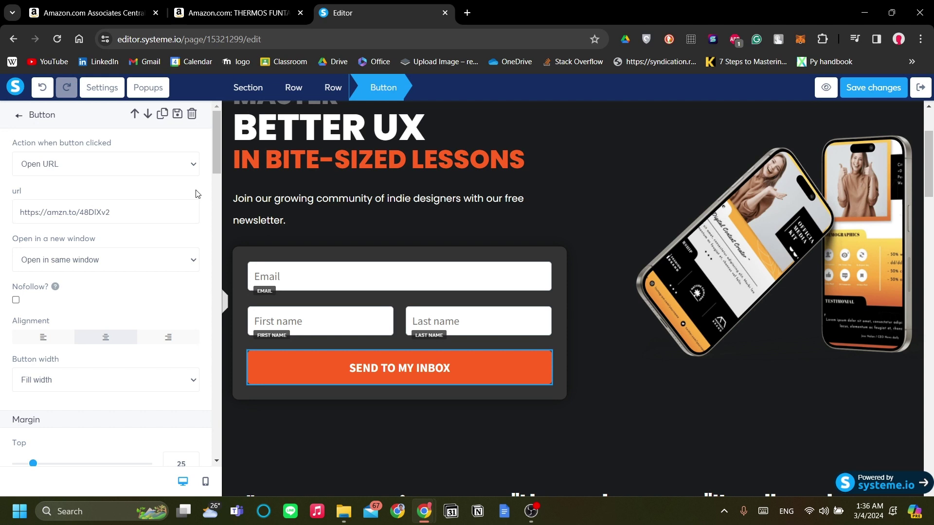
left_click(333, 232)
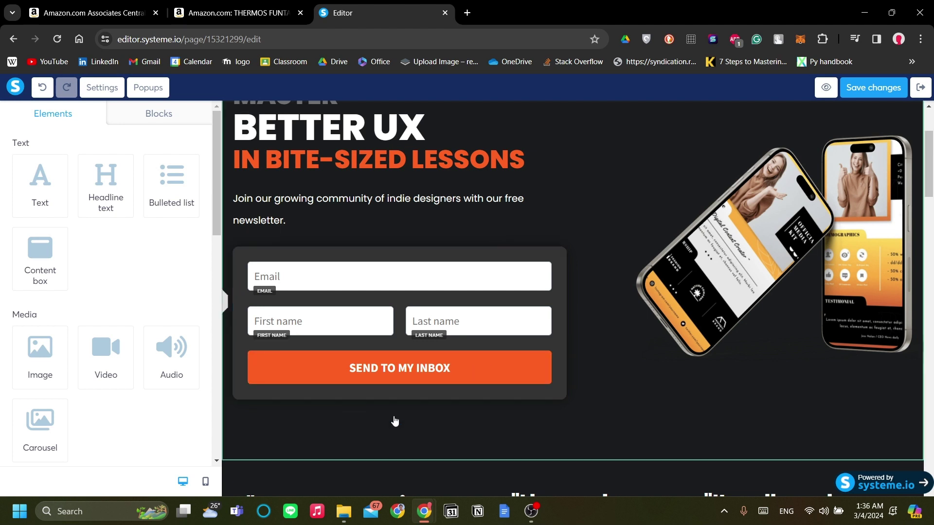
left_click(413, 379)
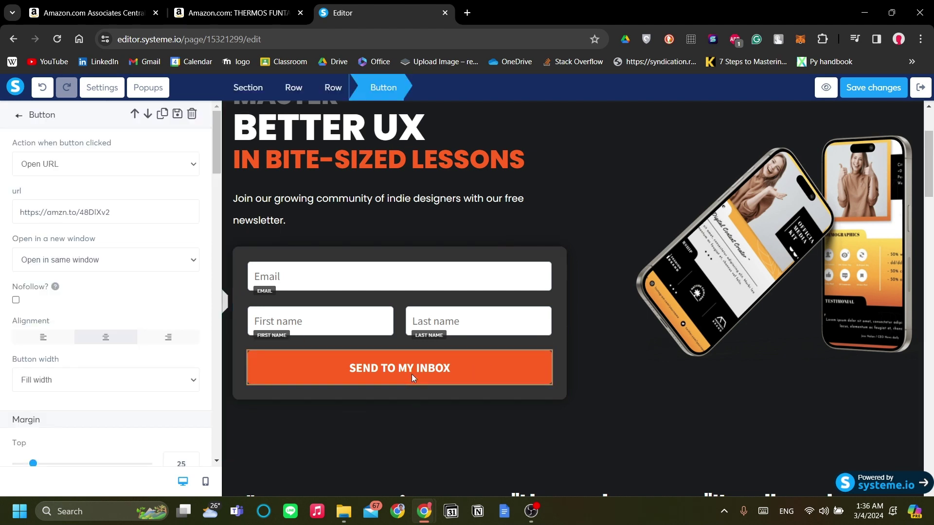
triple_click(127, 217)
left_click(551, 215)
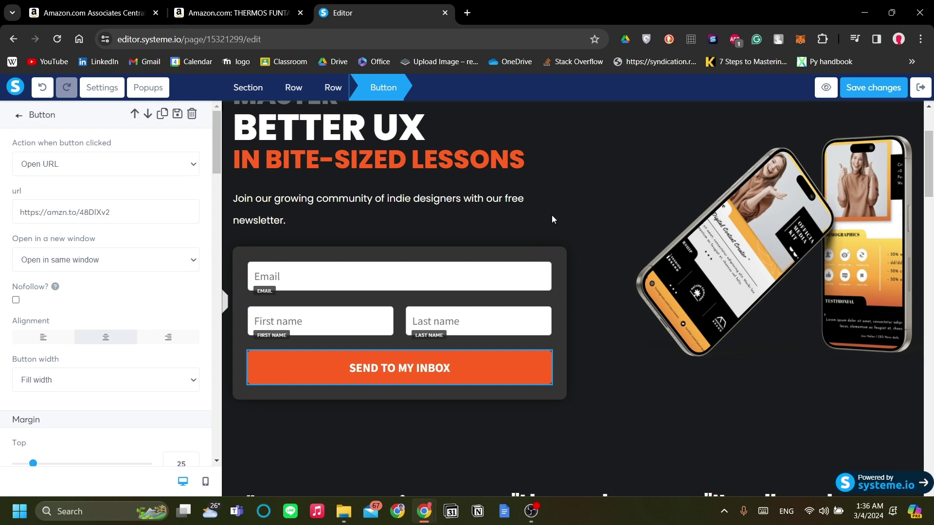
left_click(226, 314)
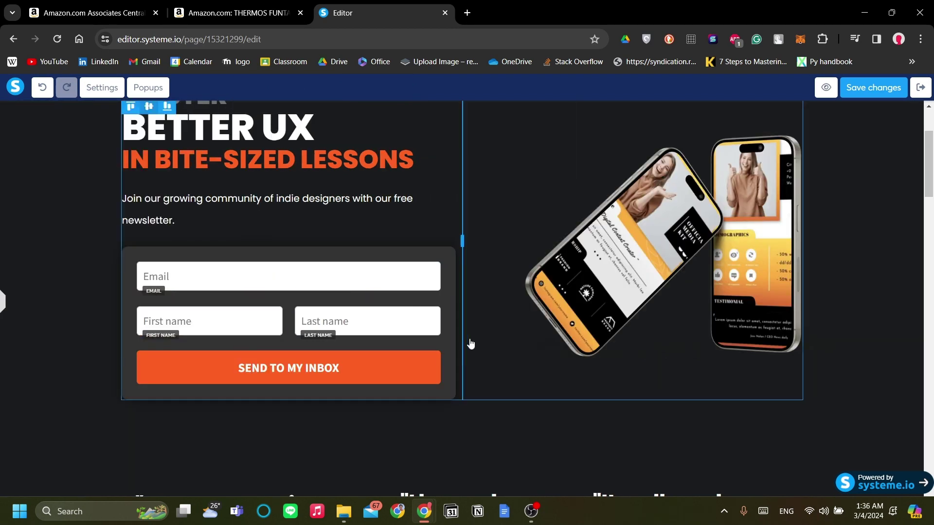
scroll(471, 343, "up", 3)
scroll(396, 288, "down", 4)
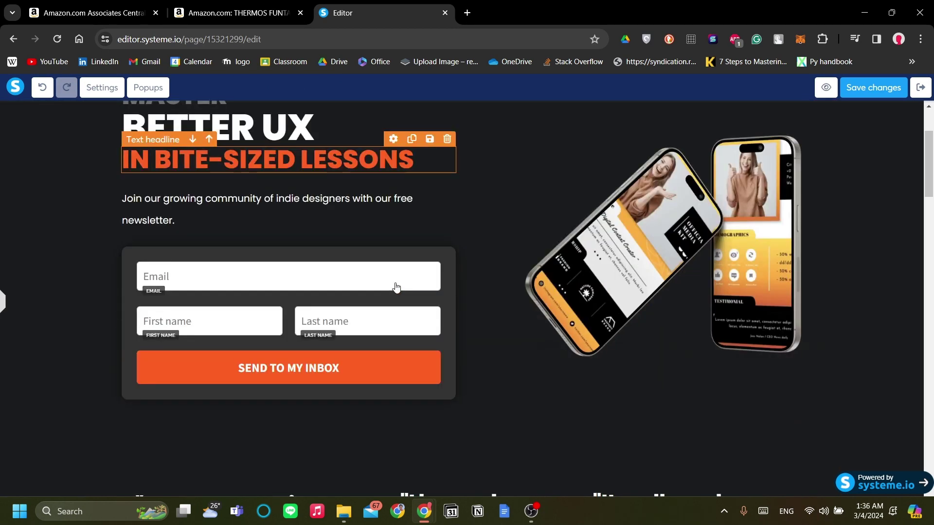
scroll(396, 287, "up", 3)
scroll(399, 286, "up", 1)
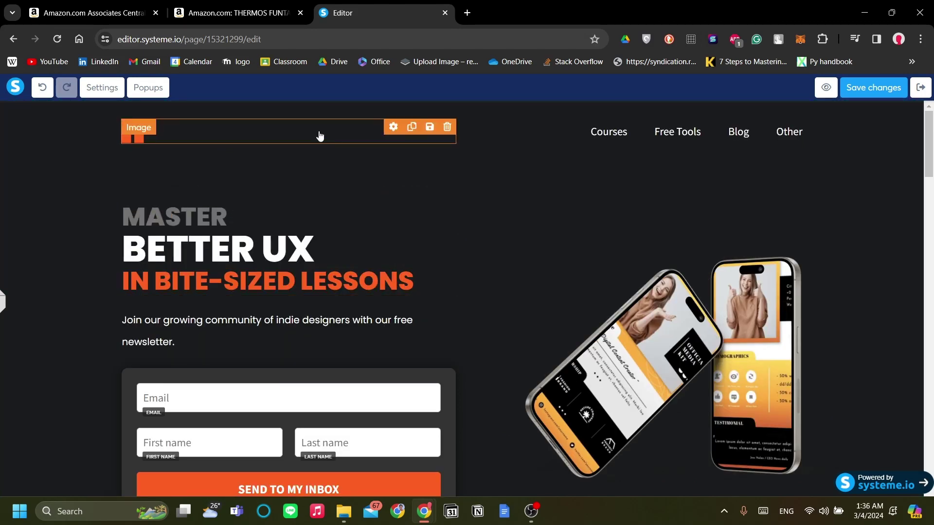
left_click(204, 140)
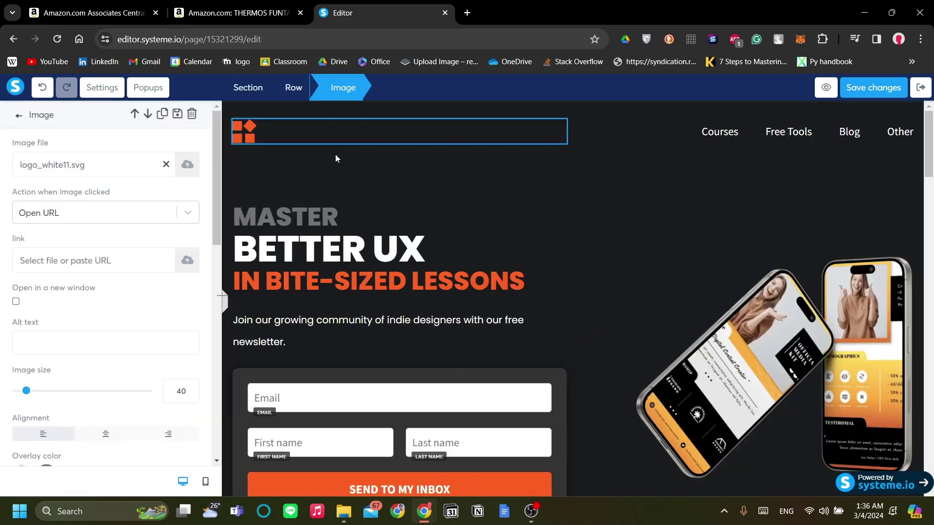
left_click(223, 297)
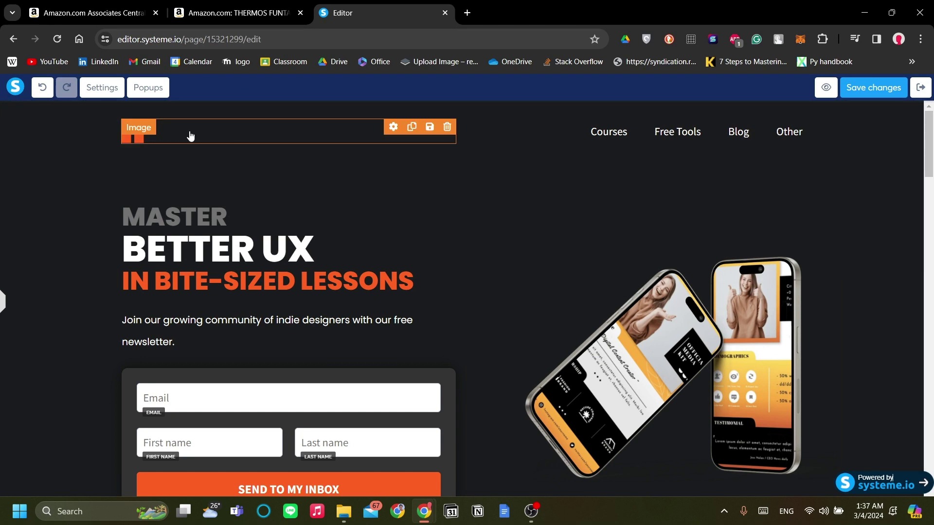
left_click(235, 136)
key("Escape")
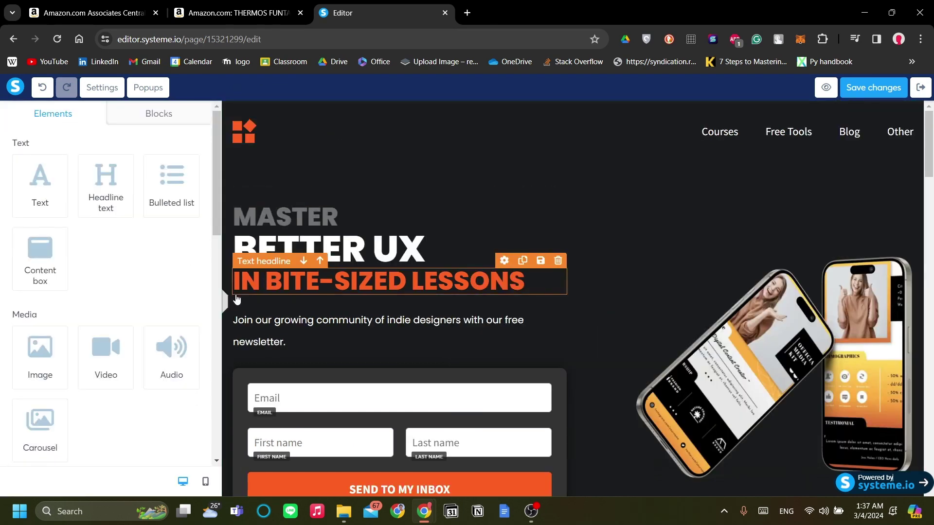
scroll(215, 299, "down", 5)
left_click(220, 300)
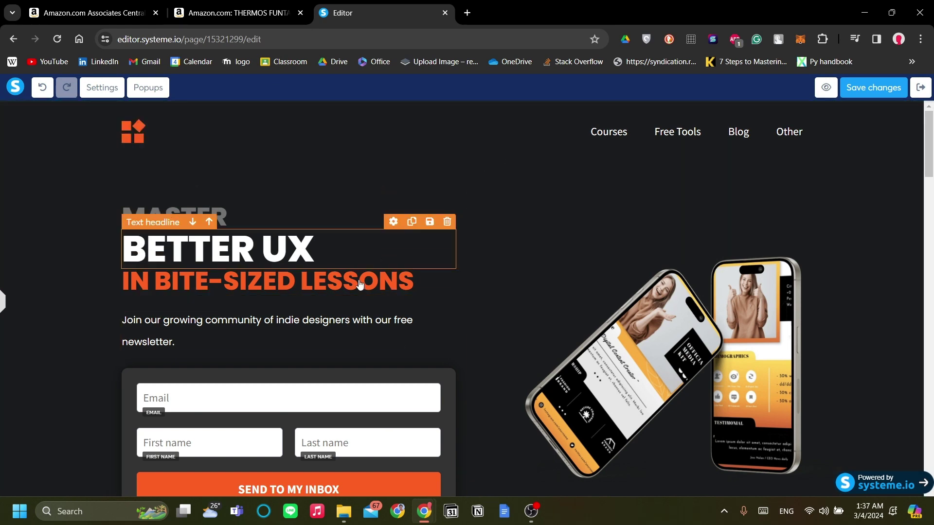
scroll(624, 394, "down", 4)
scroll(646, 354, "down", 3)
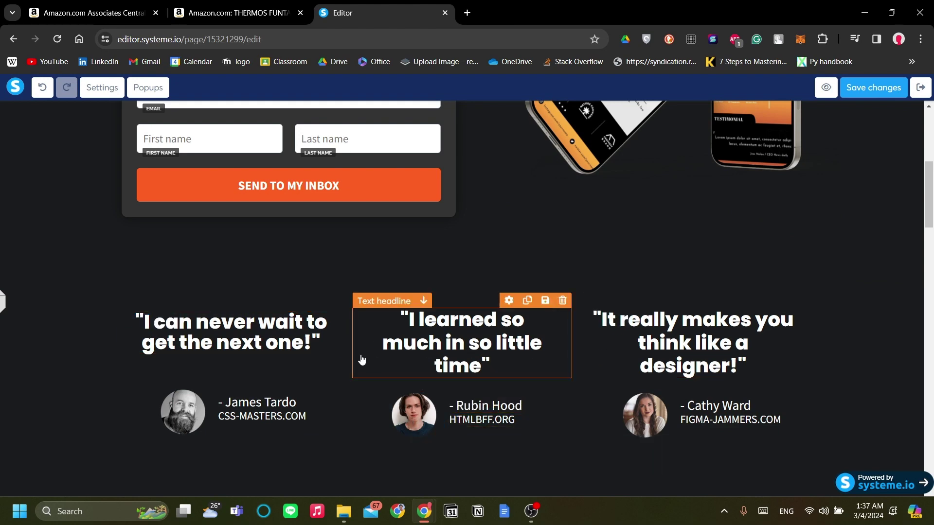
left_click_drag(357, 336, 353, 364)
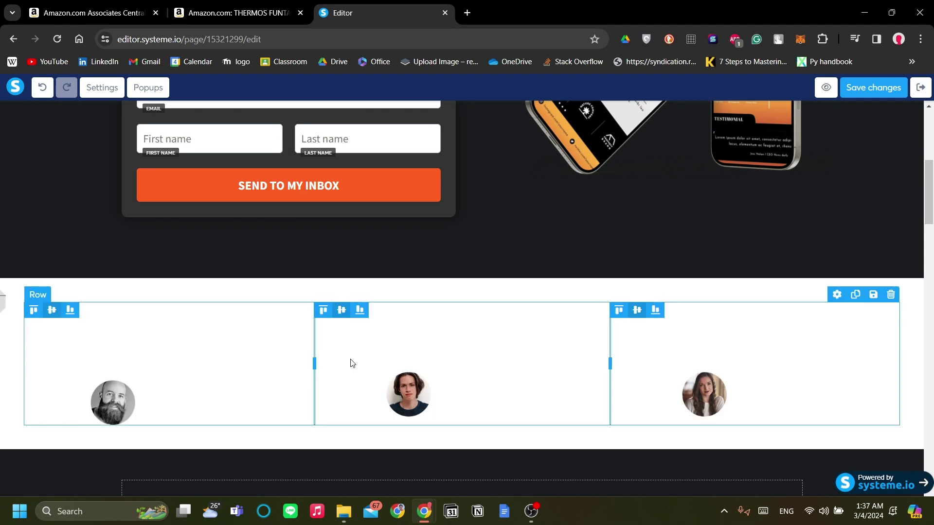
left_click(448, 310)
key("Escape")
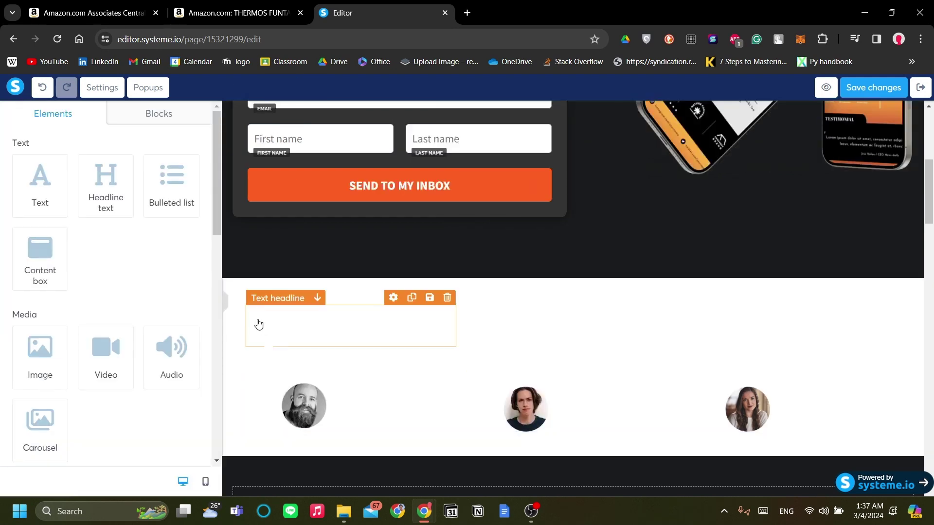
left_click(226, 302)
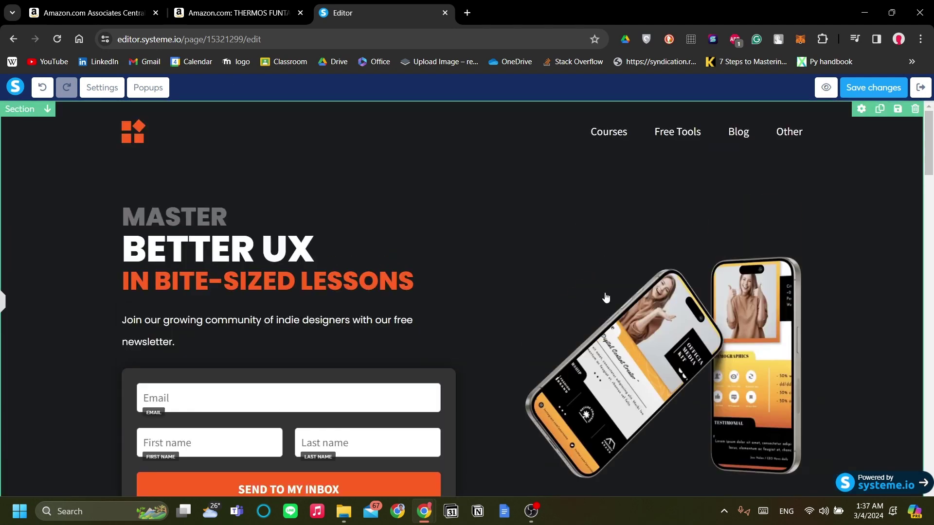
scroll(606, 298, "down", 7)
scroll(606, 298, "down", 10)
scroll(607, 292, "up", 12)
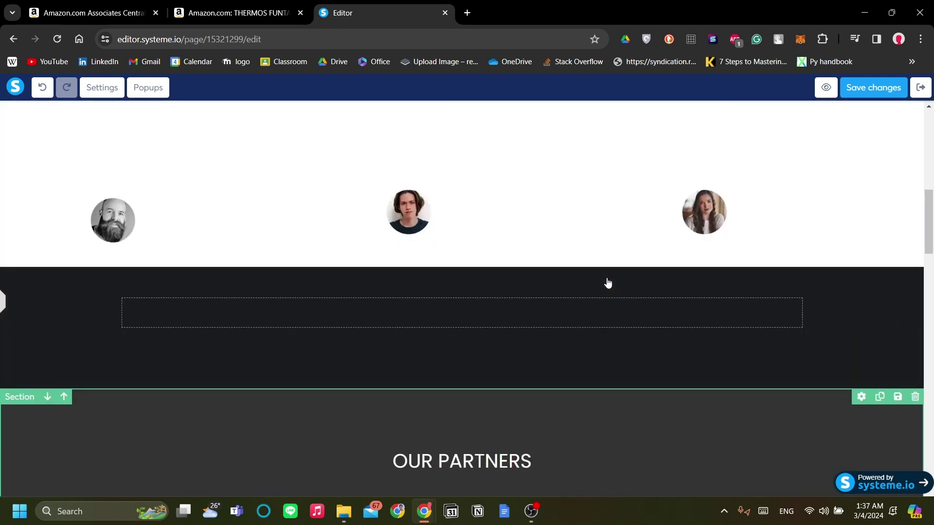
scroll(607, 283, "up", 5)
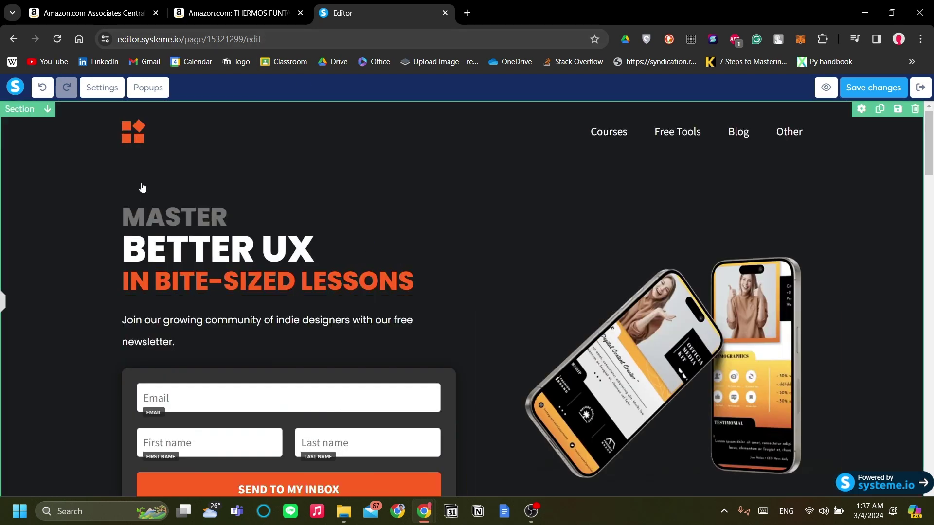
left_click(147, 141)
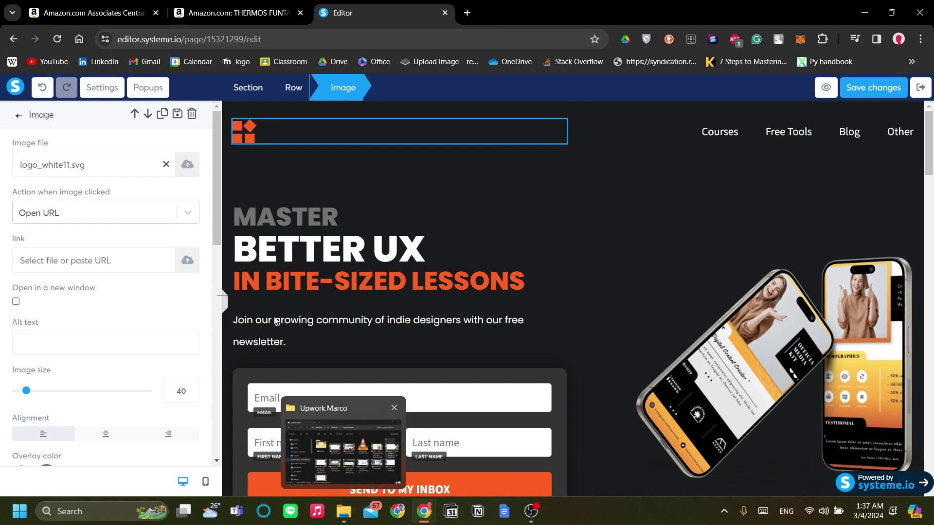
left_click(286, 180)
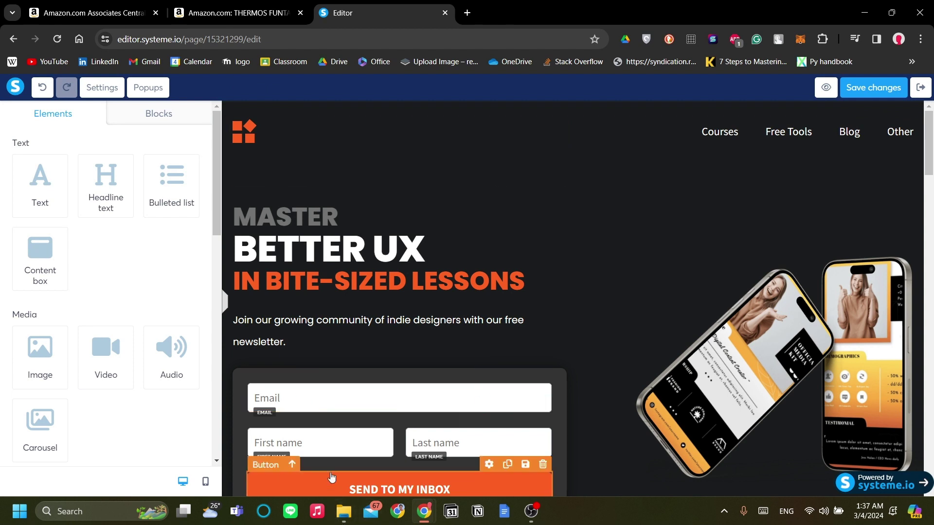
Step: Upload My Design-01-01.png and insert it as the header logo image
left_click(248, 135)
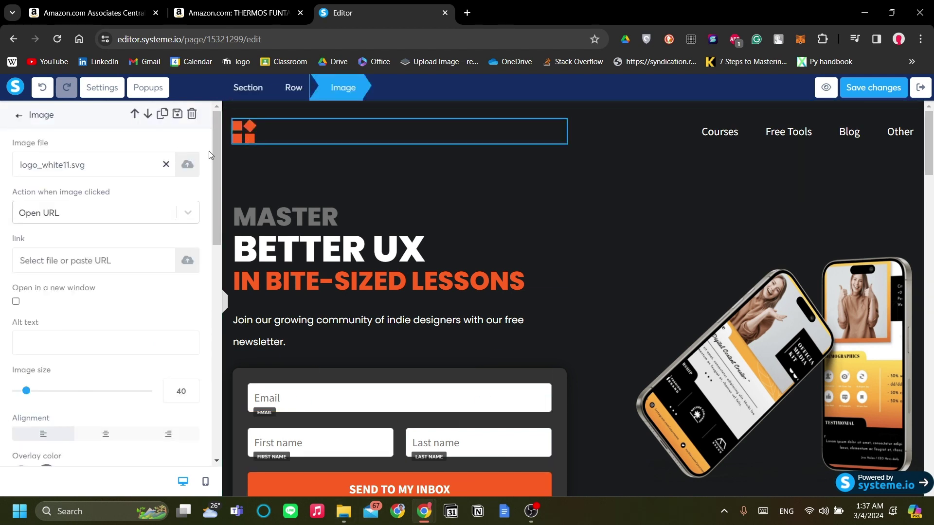
left_click(189, 175)
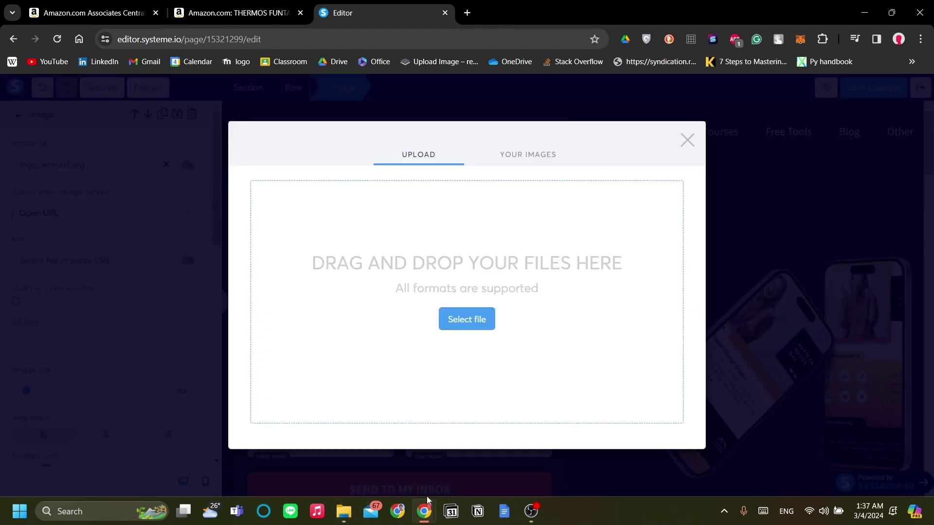
left_click(343, 511)
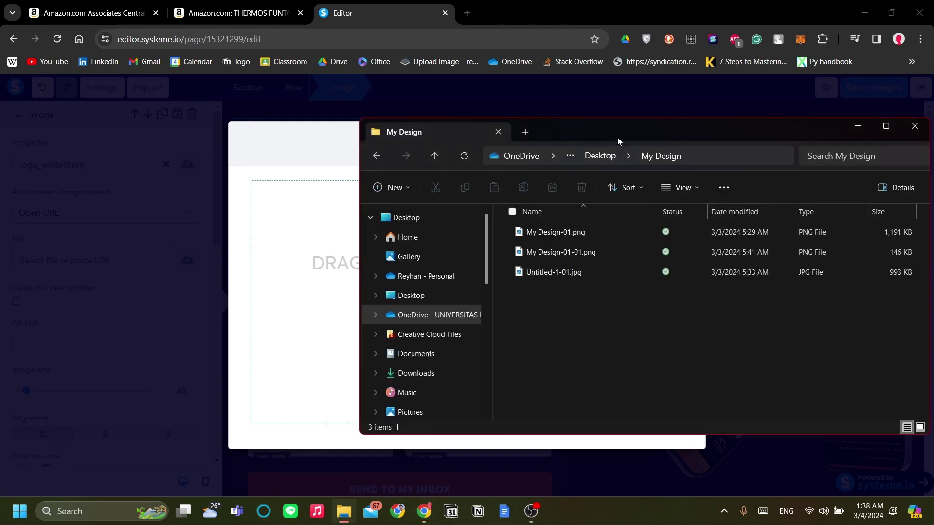
left_click(616, 252)
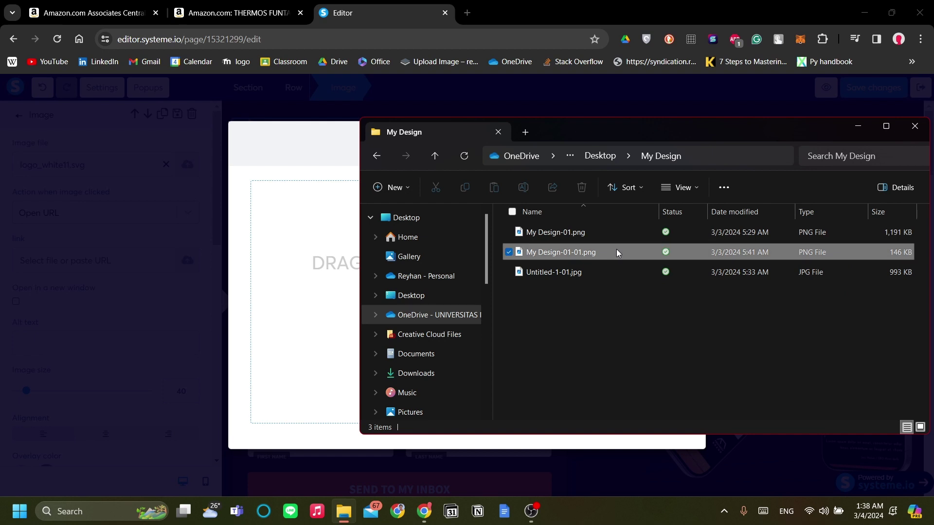
left_click_drag(617, 252, 319, 302)
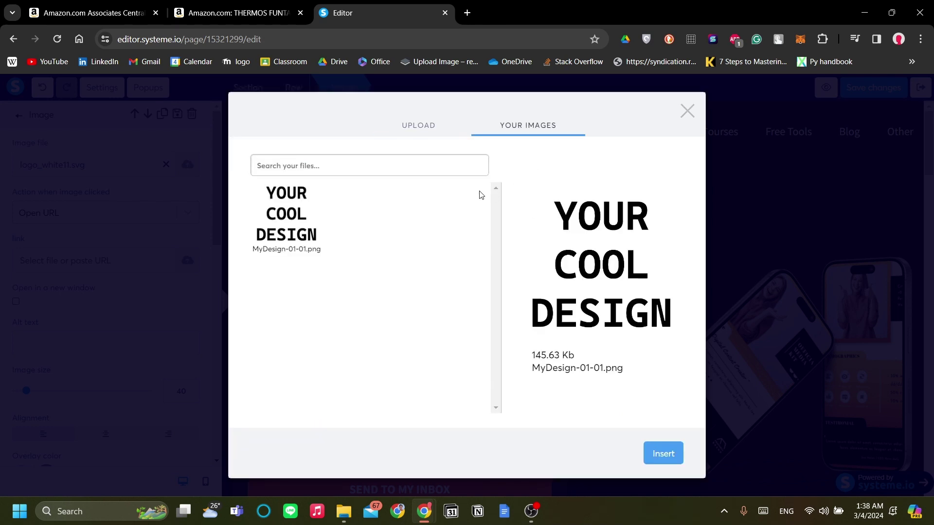
left_click(663, 450)
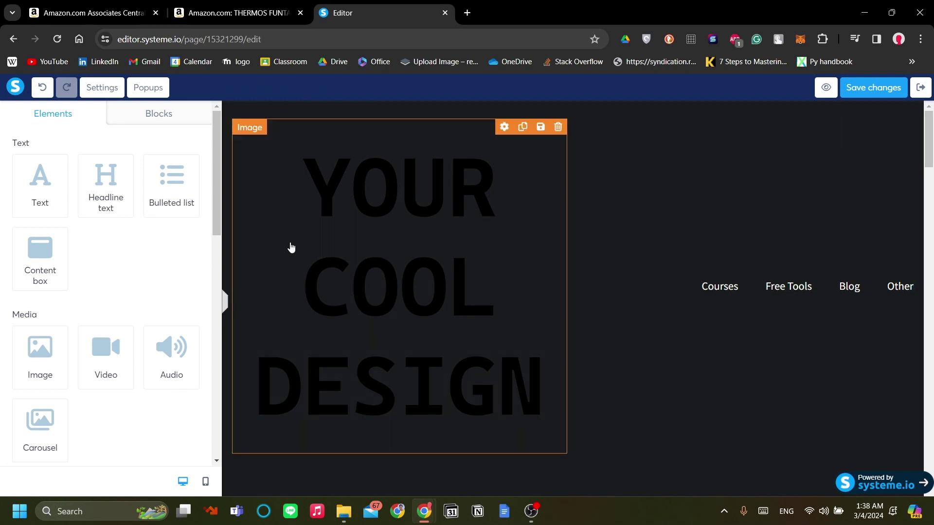
Step: Drag the logo's Image size slider from 550 down to 66 and collapse the settings panel
left_click(225, 302)
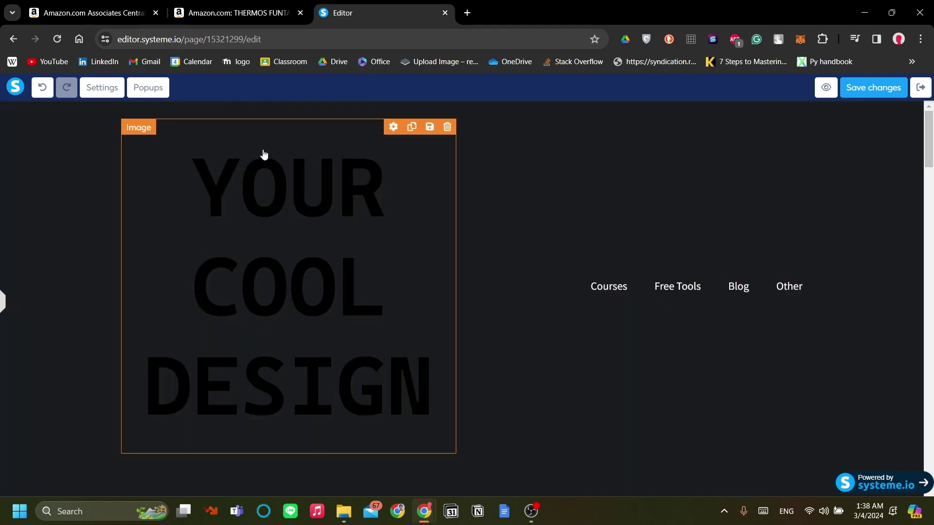
left_click(328, 205)
scroll(155, 224, "down", 3)
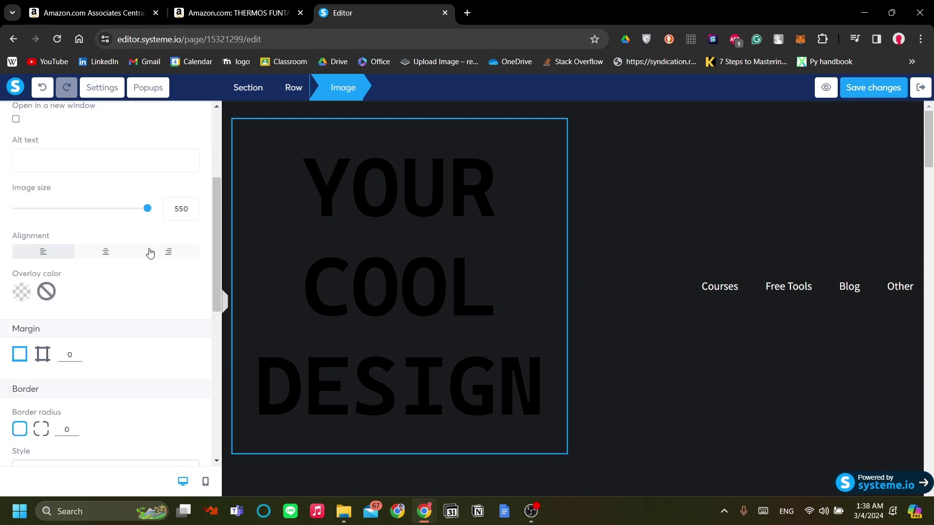
scroll(184, 242, "up", 1)
scroll(146, 277, "up", 1)
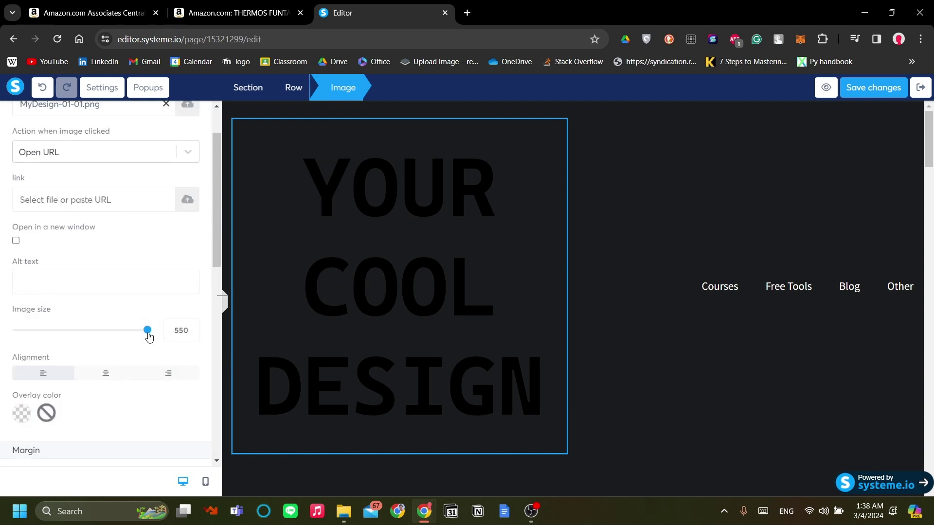
left_click_drag(147, 330, 34, 328)
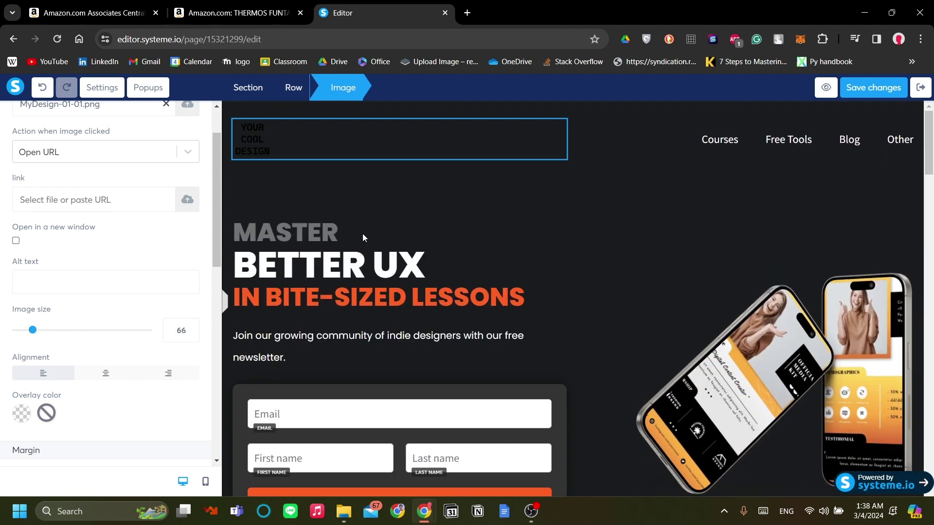
left_click(224, 302)
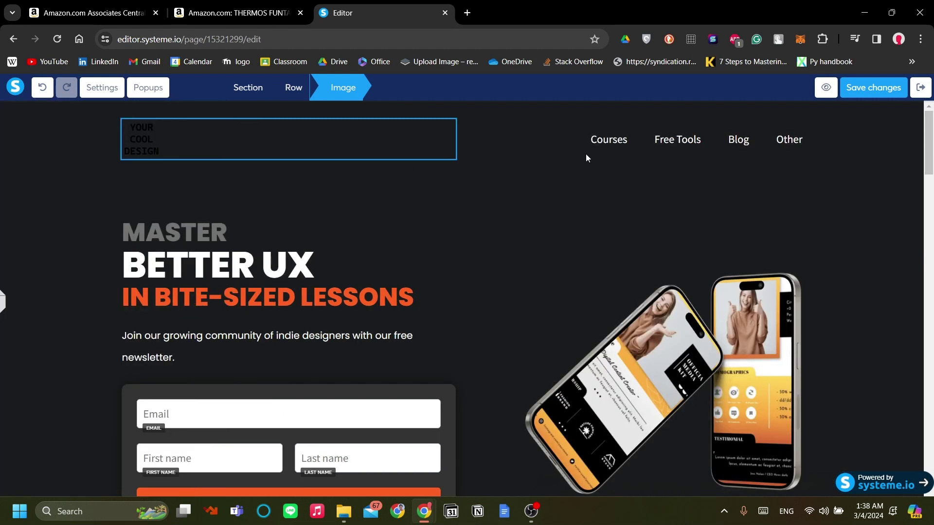
left_click(623, 155)
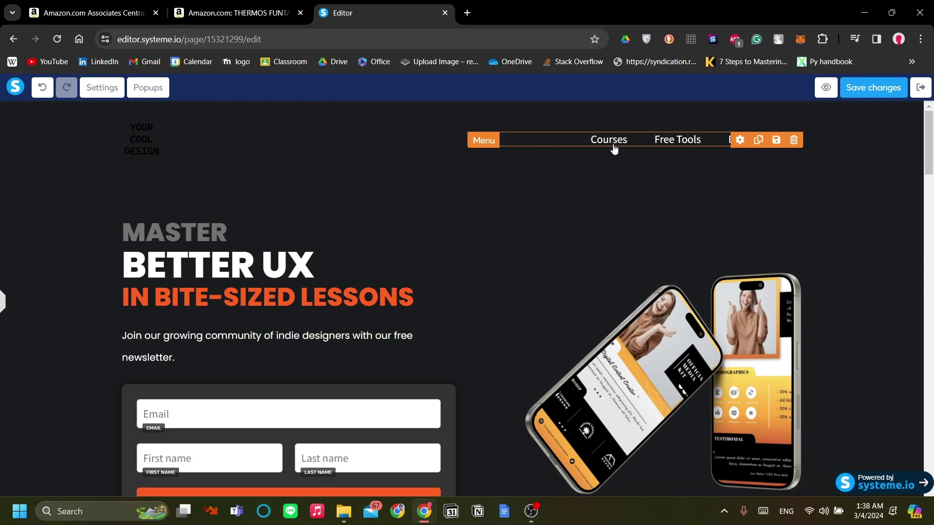
Step: Enlarge the menu font size to 38 and widen the spacing between menu items to 76
left_click(614, 149)
scroll(151, 387, "down", 10)
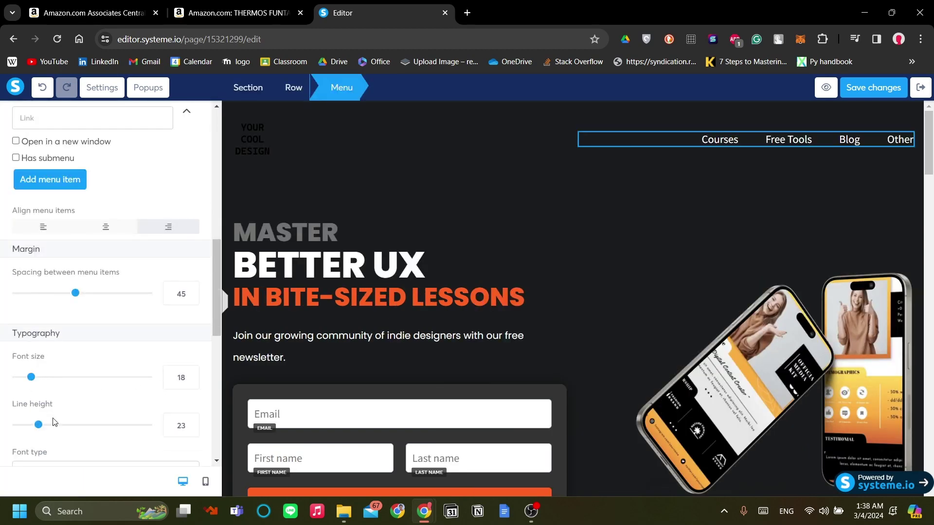
left_click_drag(32, 378, 60, 384)
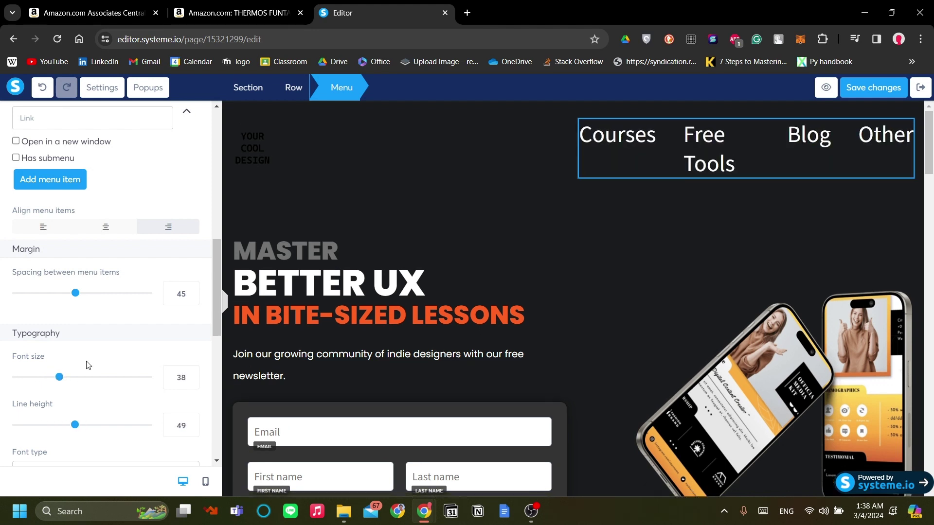
left_click(637, 173)
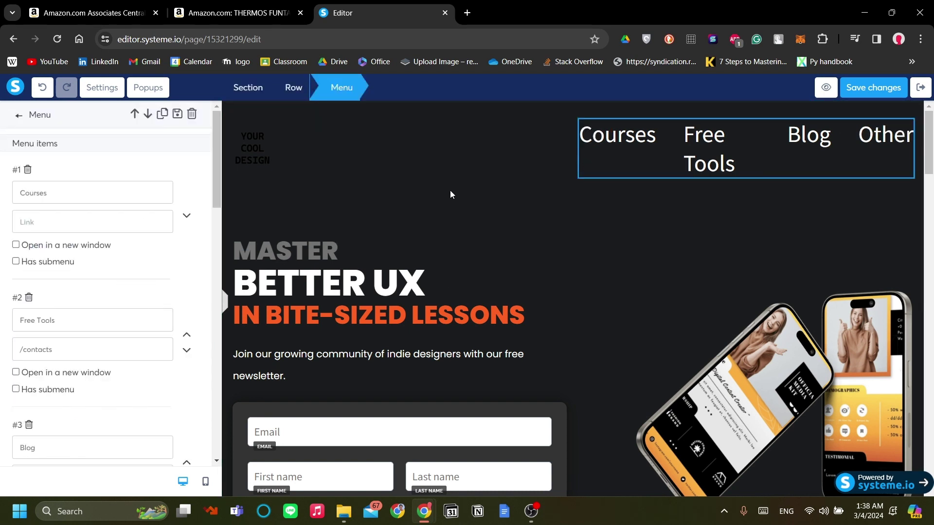
scroll(185, 268, "down", 10)
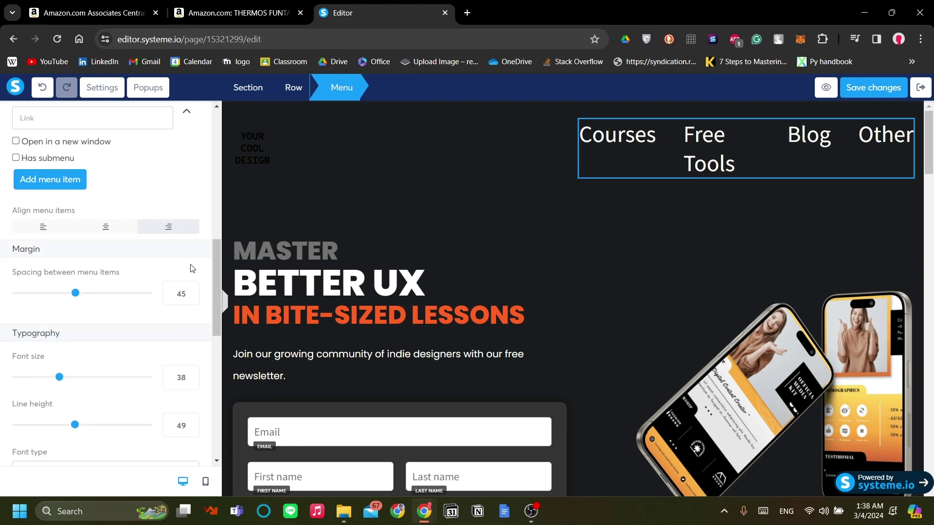
scroll(185, 311, "down", 1)
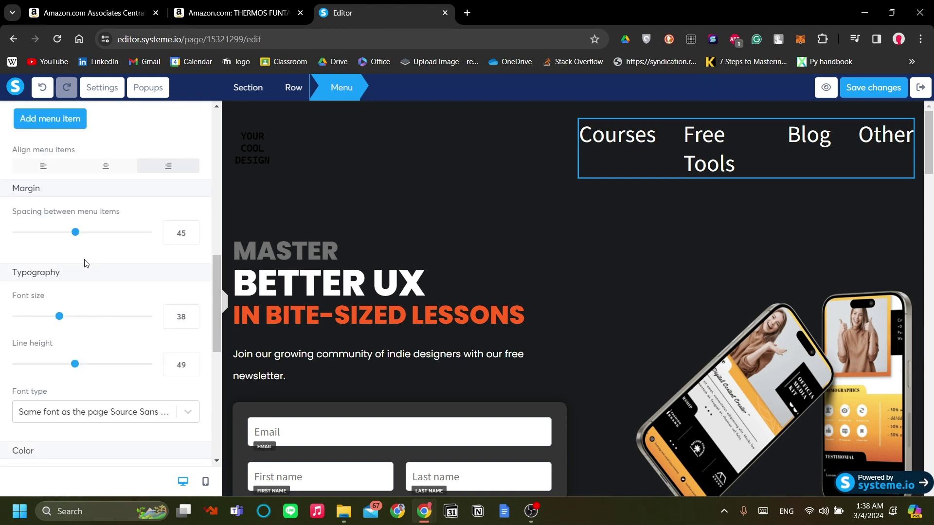
left_click_drag(76, 234, 116, 244)
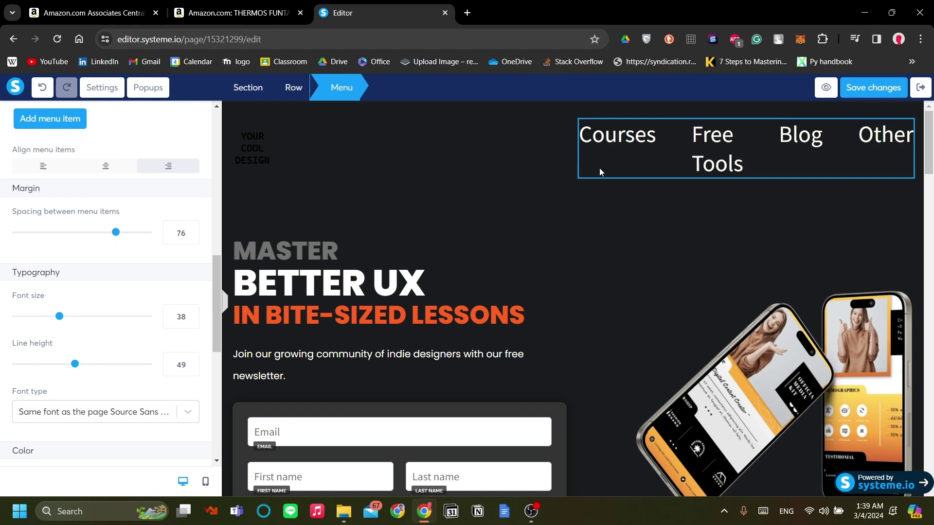
Step: Reselect the header menu and reduce its Typography line height to 39
left_click(604, 192)
left_click(230, 299)
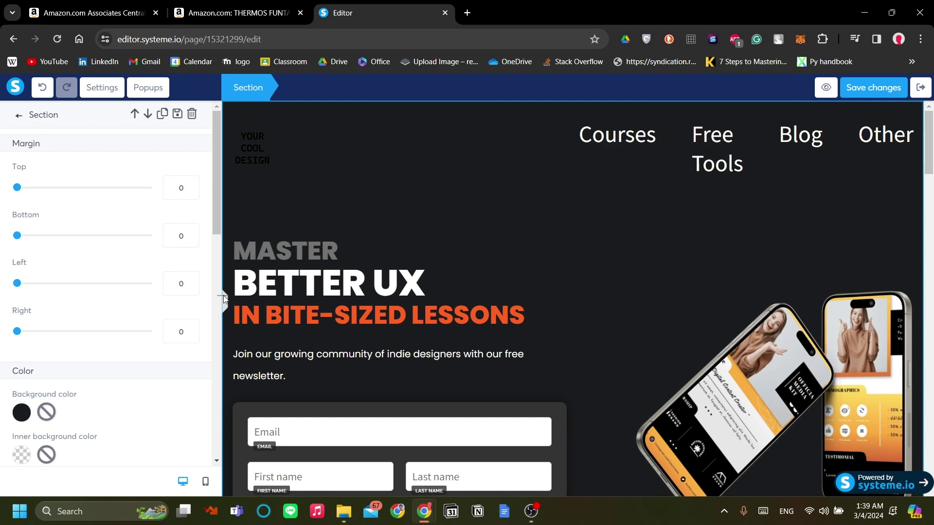
left_click(225, 299)
left_click(652, 133)
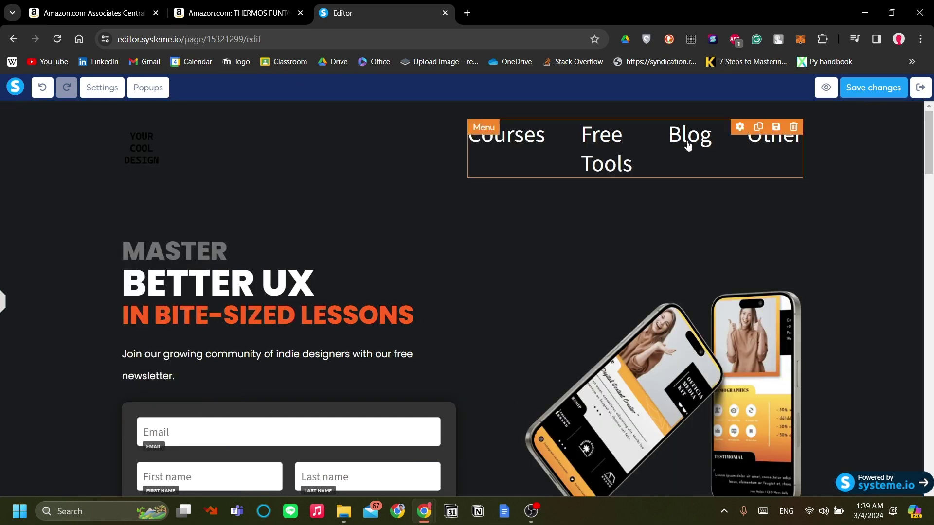
left_click(744, 129)
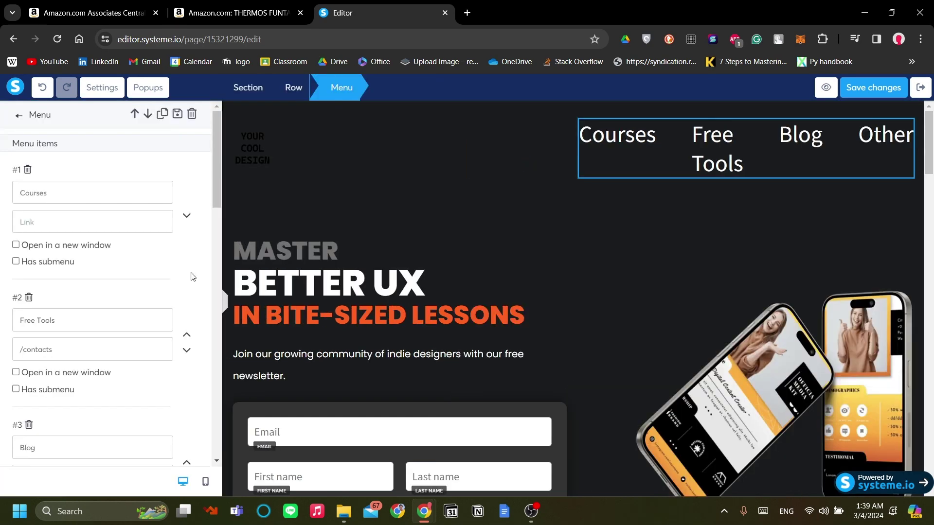
scroll(193, 277, "down", 10)
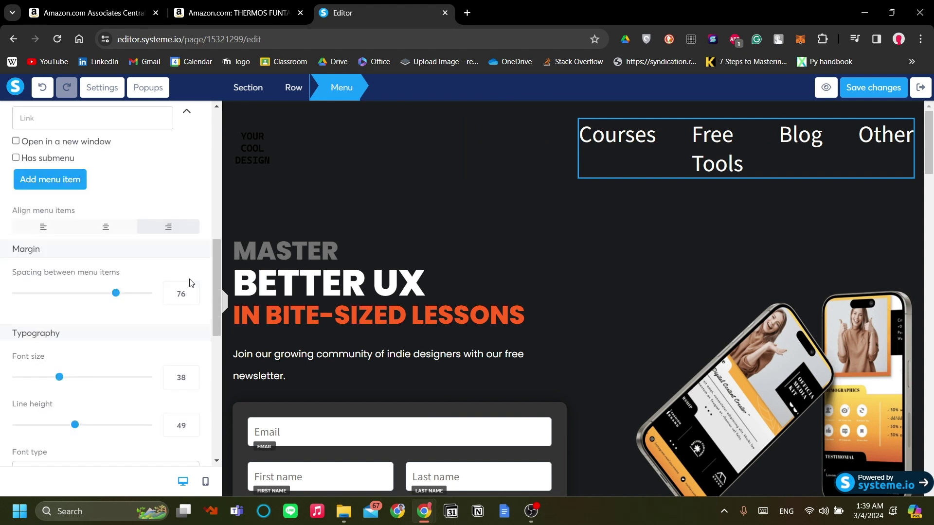
scroll(185, 311, "down", 4)
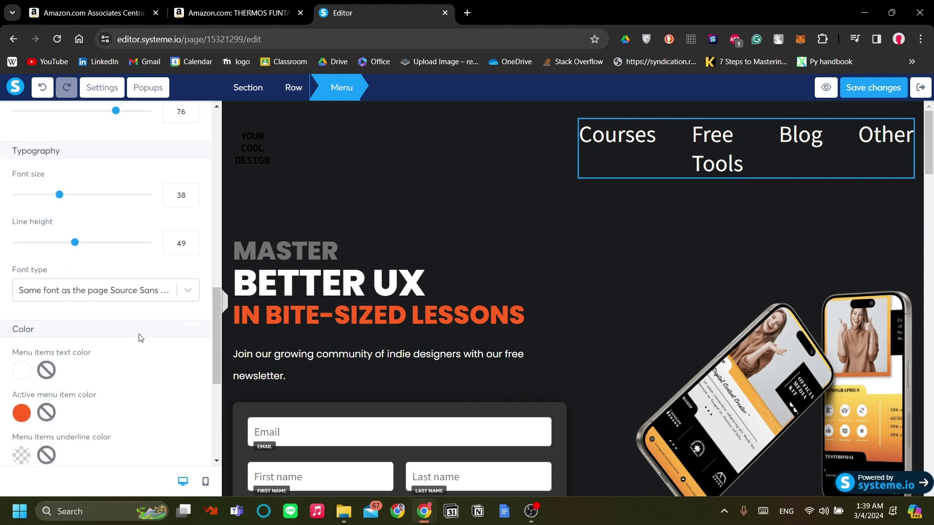
mouse_move(76, 243)
left_mouse_down()
mouse_move(42, 243)
mouse_move(61, 250)
left_mouse_up()
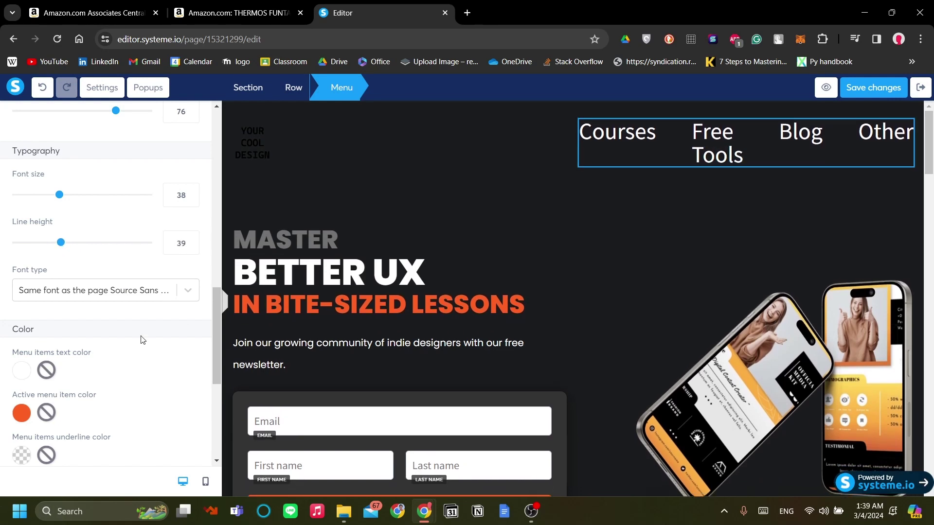
scroll(167, 308, "down", 4)
scroll(195, 297, "down", 2)
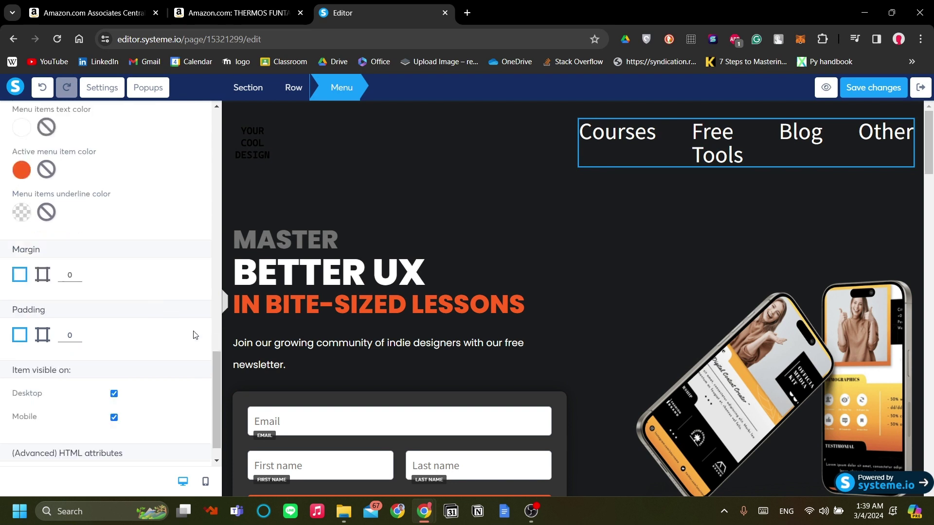
scroll(136, 340, "down", 2)
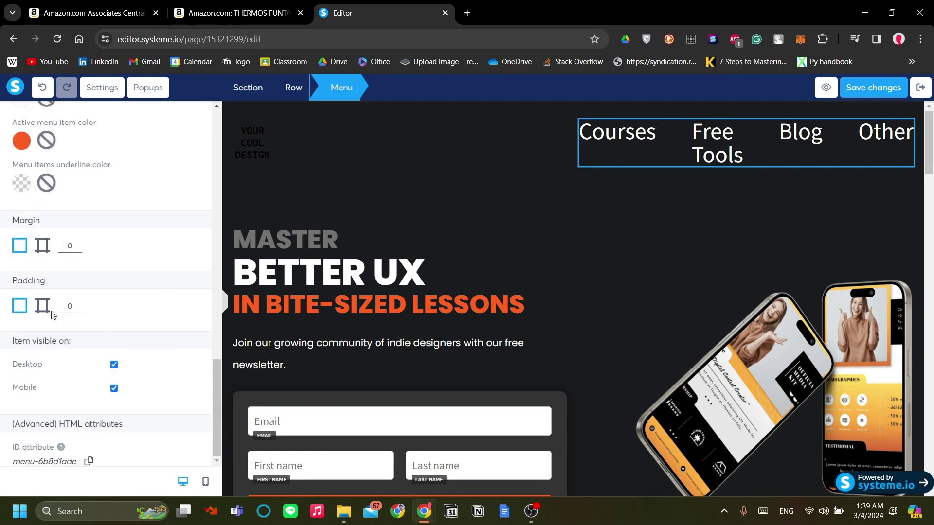
Step: Set the menu's padding per side: top 24 and right 16
left_click(38, 303)
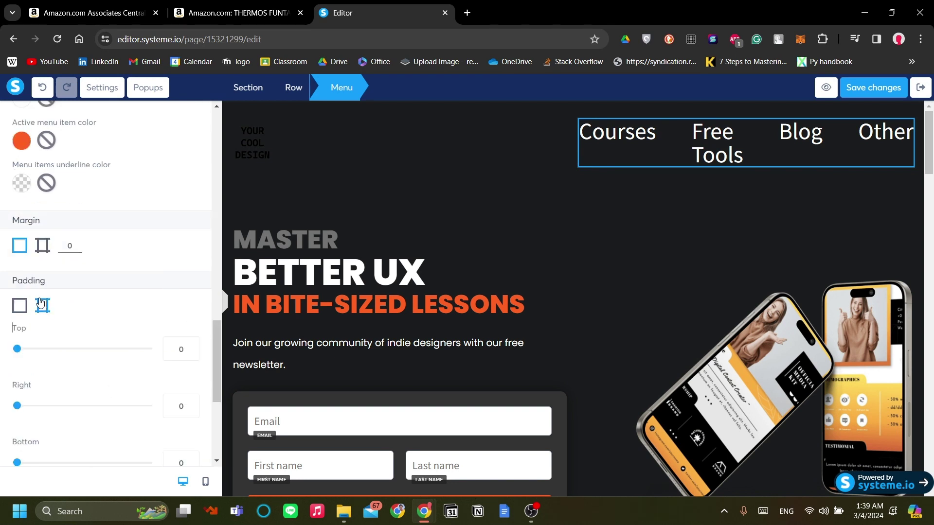
left_click_drag(17, 351, 3, 363)
left_click_drag(16, 350, 34, 357)
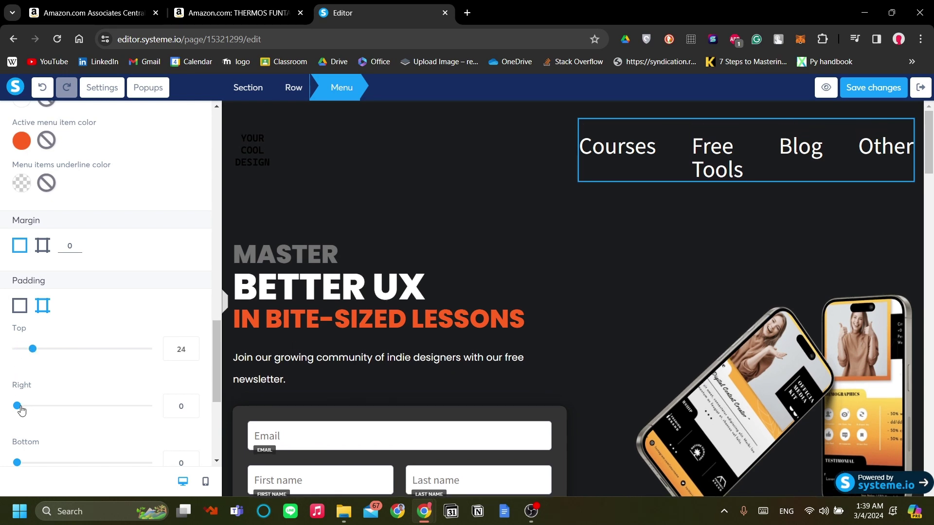
left_click_drag(21, 411, 28, 411)
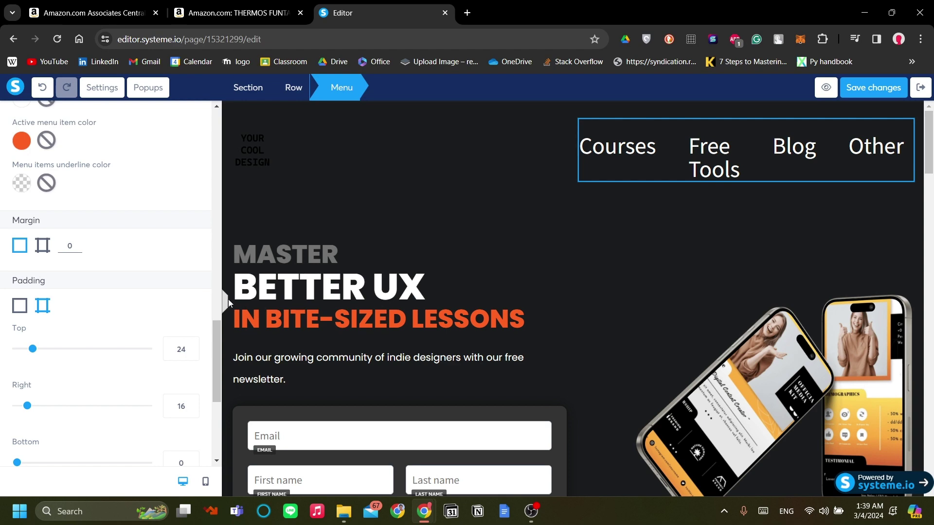
Step: Collapse the left settings panel and scroll the page to preview the padded menu
scroll(179, 313, "up", 5)
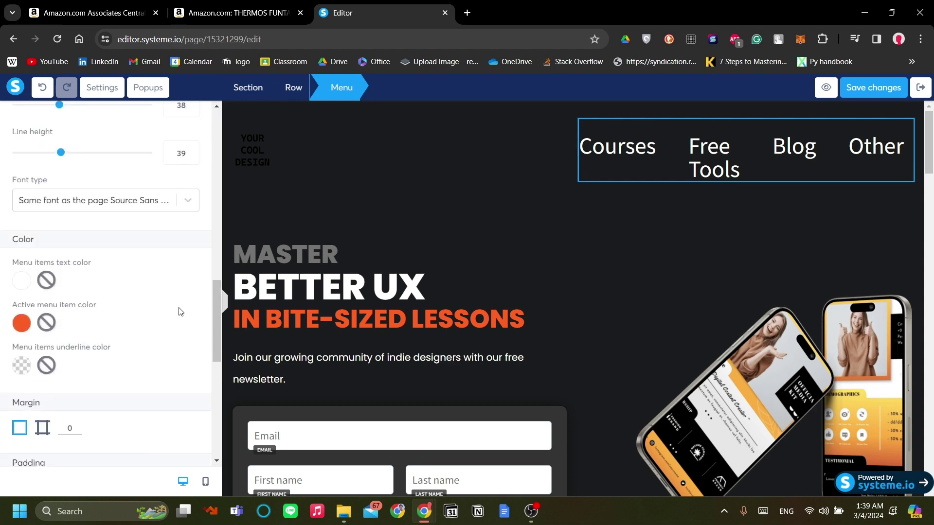
left_click(225, 302)
scroll(641, 270, "down", 3)
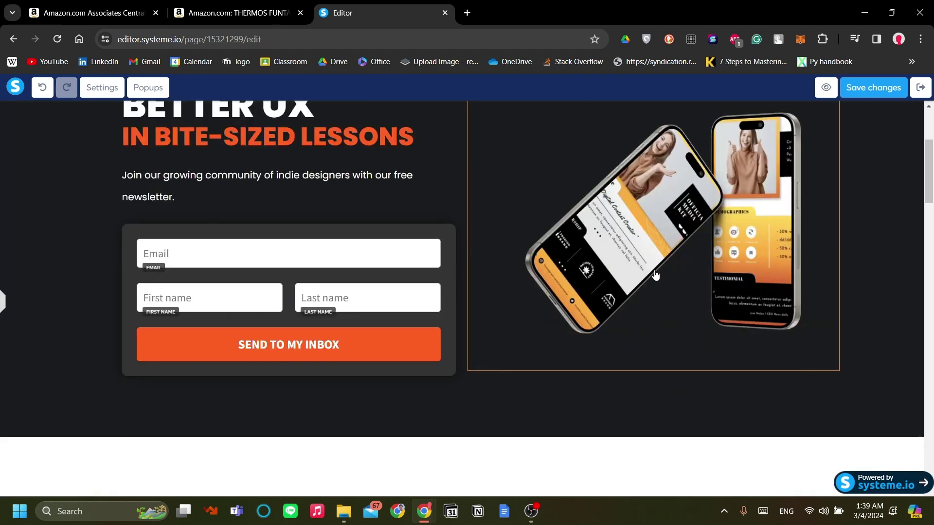
scroll(655, 275, "up", 3)
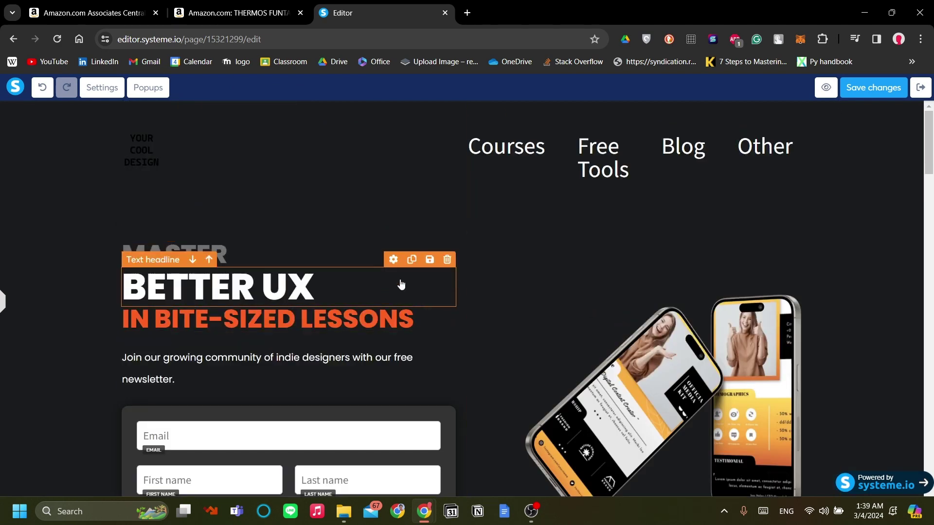
scroll(401, 285, "down", 4)
scroll(423, 294, "up", 4)
Step: Replace MASTER with YOUR and BETTER UX with HYDRATION in the hero headline
left_click(311, 326)
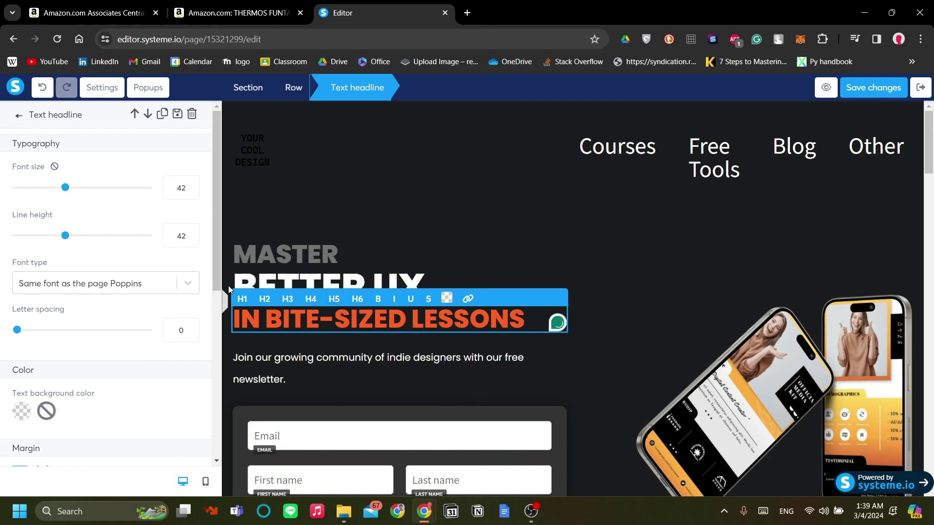
key("Escape")
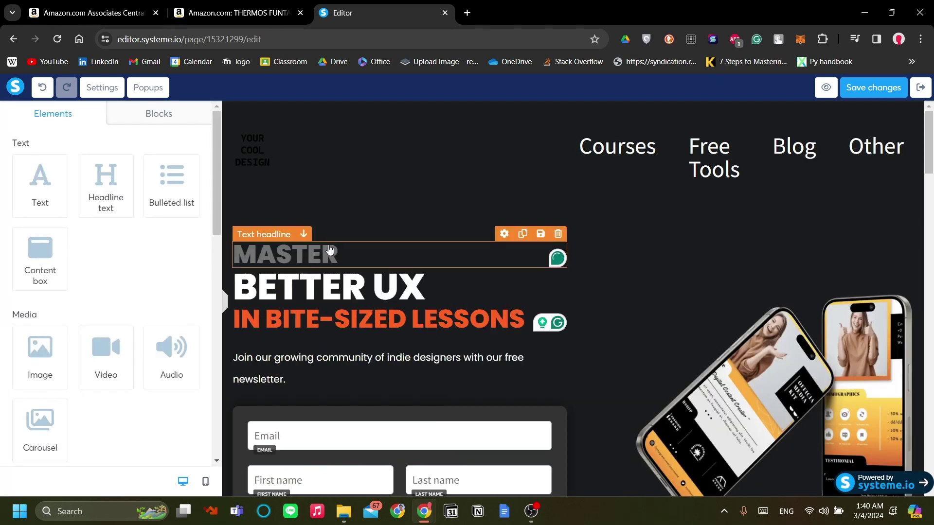
double_click(328, 252)
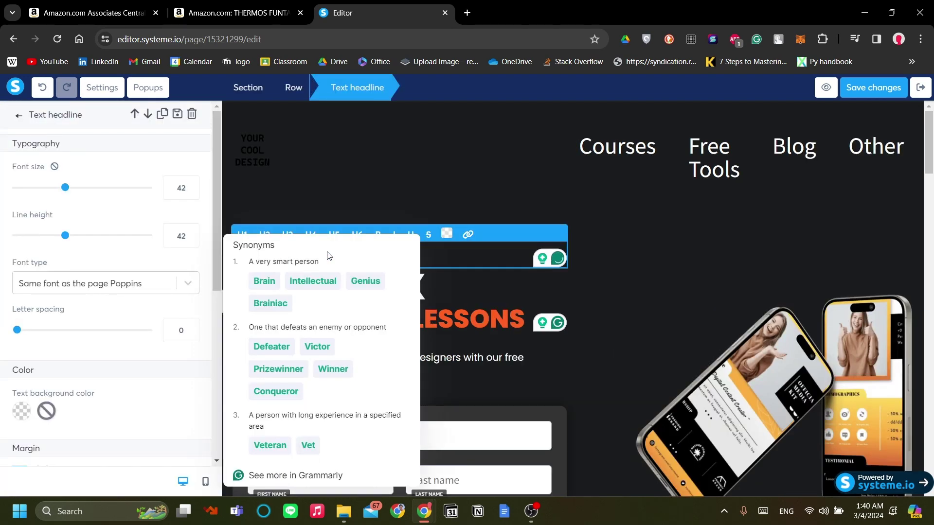
type("YOUR")
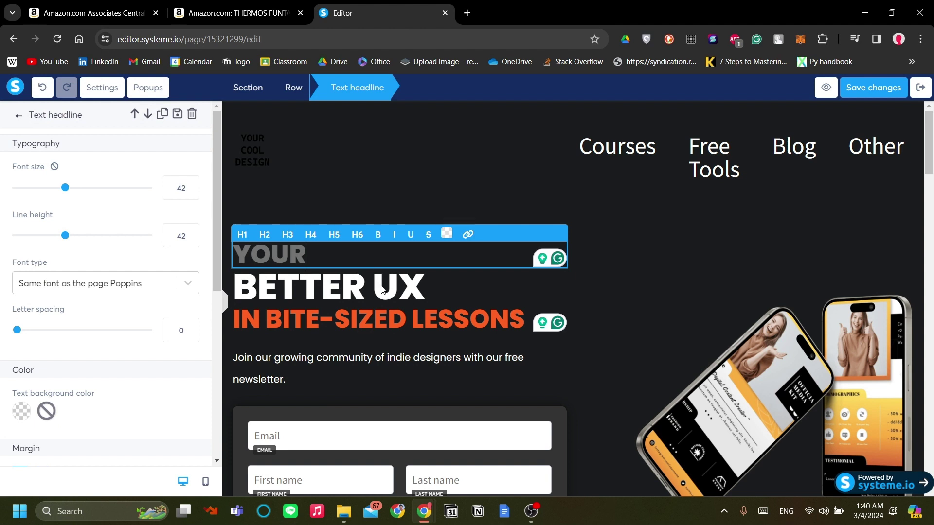
double_click(387, 284)
key("ctrl+a")
type("HY")
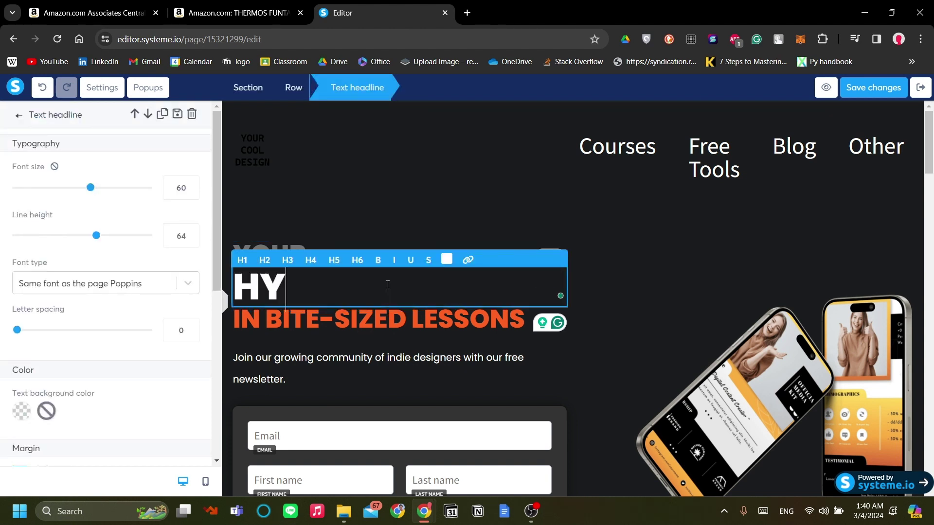
type("DRATION")
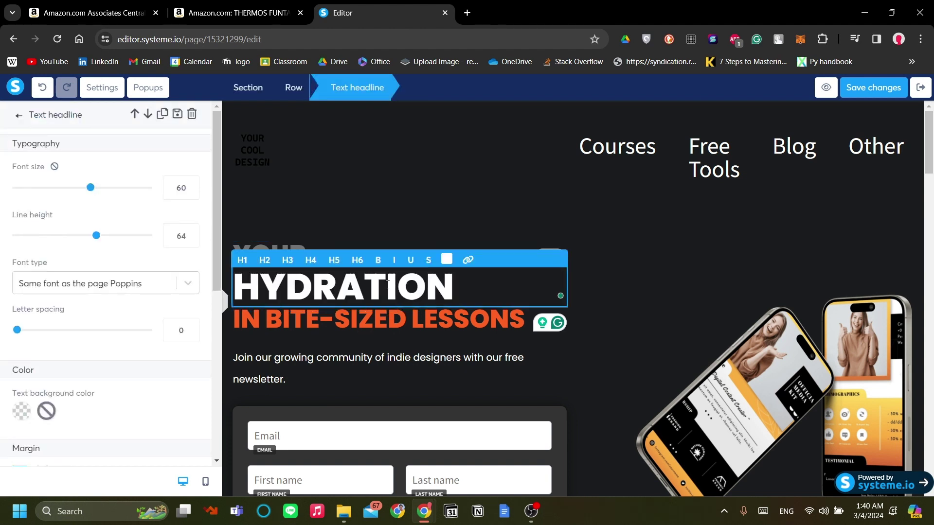
Step: Change the IN BITE-SIZED LESSONS headline line to COMPANION
left_click(401, 323)
key("ctrl+a")
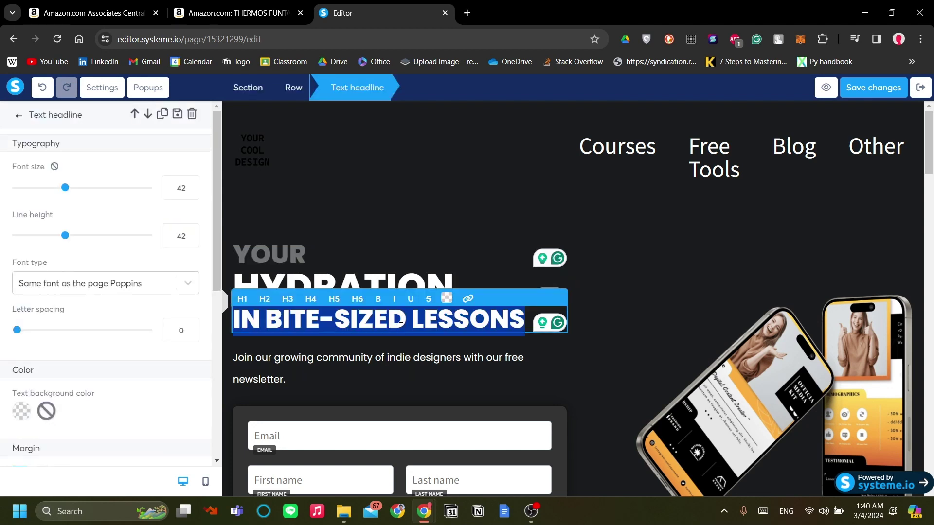
type("COMPAT")
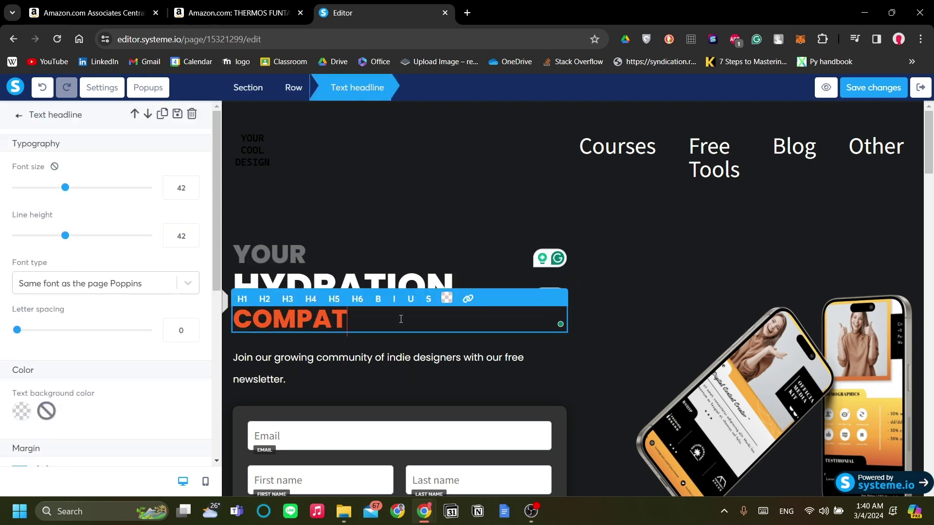
key("BackSpace")
type("NION")
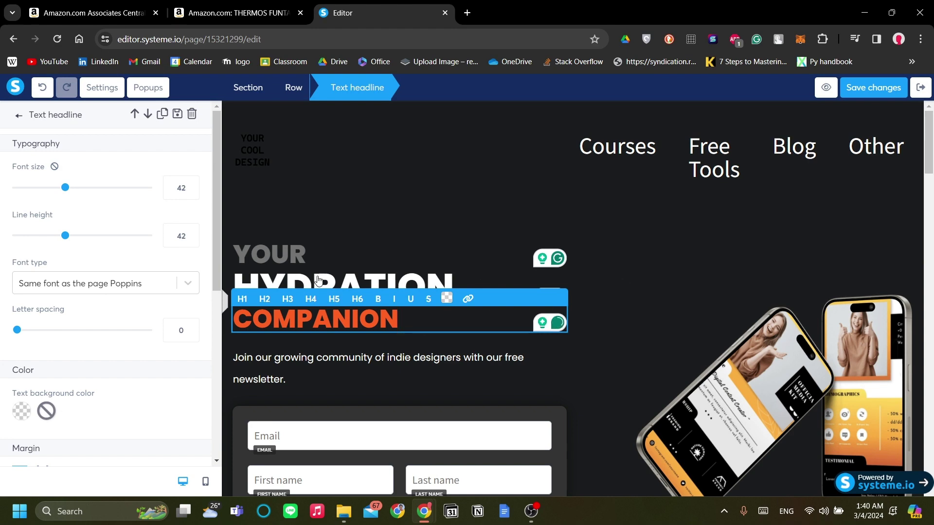
key("Escape")
Step: Hide the elements list and scroll the widened page to view the hero and signup form
left_click(223, 298)
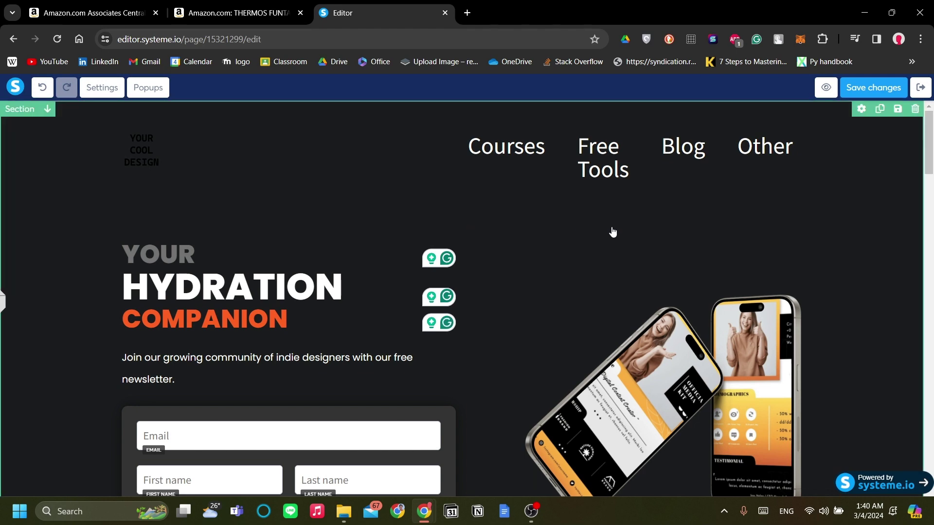
scroll(561, 254, "down", 5)
scroll(520, 250, "up", 5)
scroll(487, 253, "down", 4)
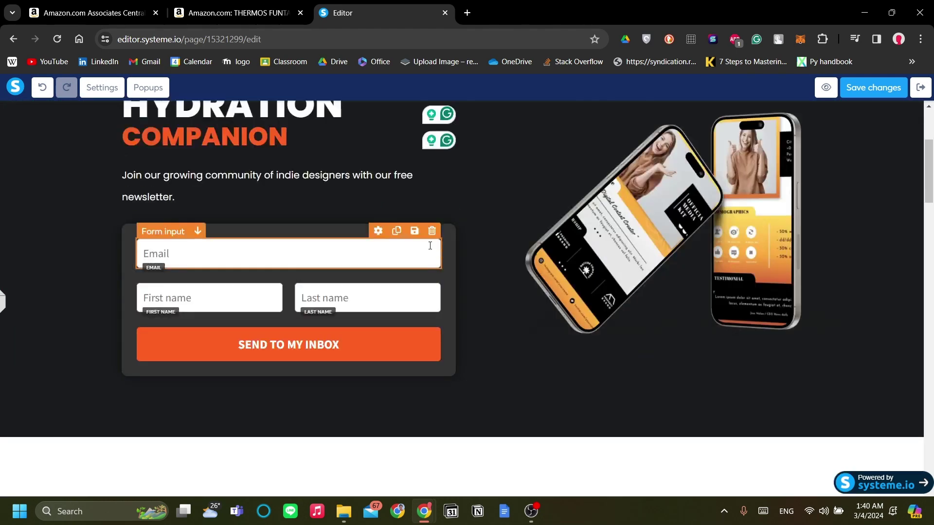
scroll(475, 257, "up", 3)
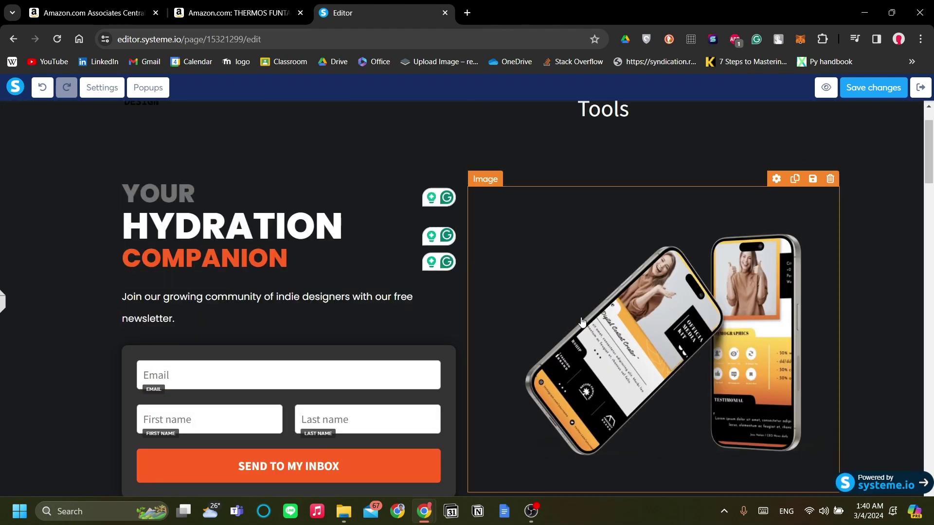
scroll(370, 341, "down", 1)
Step: Retype the hero subtitle as 'Join the hydrated community of thermos and become a hero for yourself'
left_click(245, 237)
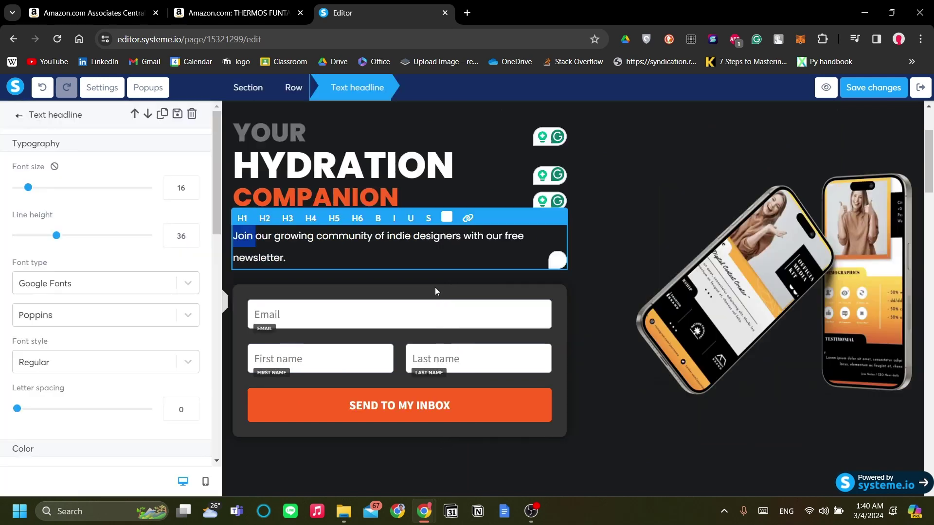
key("ctrl+a")
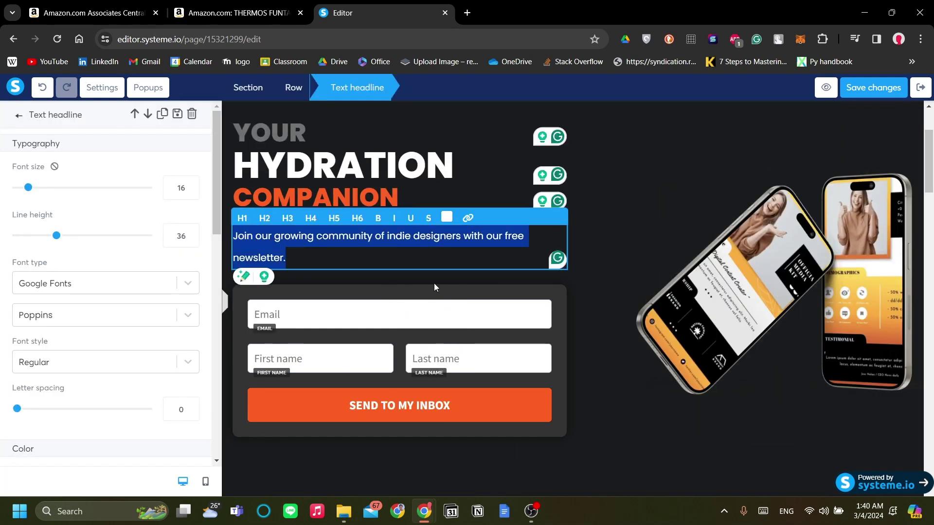
type("jOI")
key("BackSpace")
key("BackSpace")
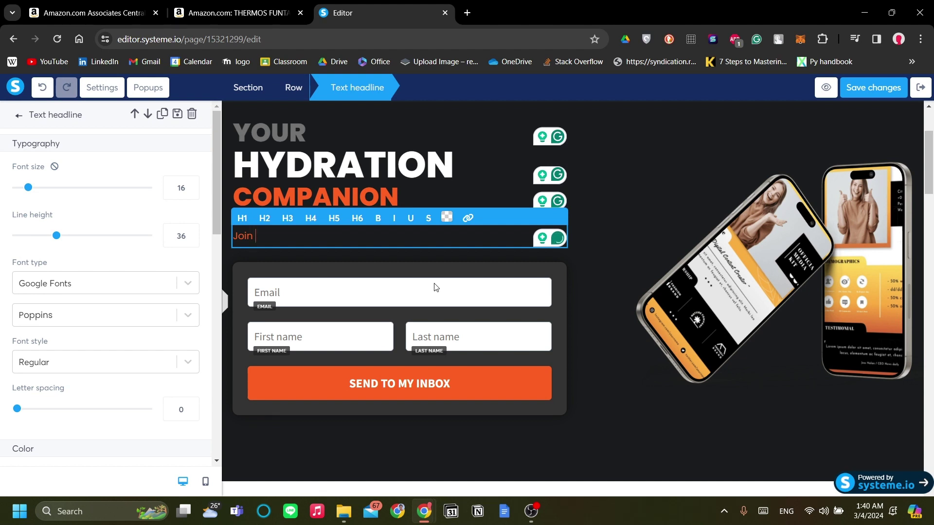
type("the hydrated comm")
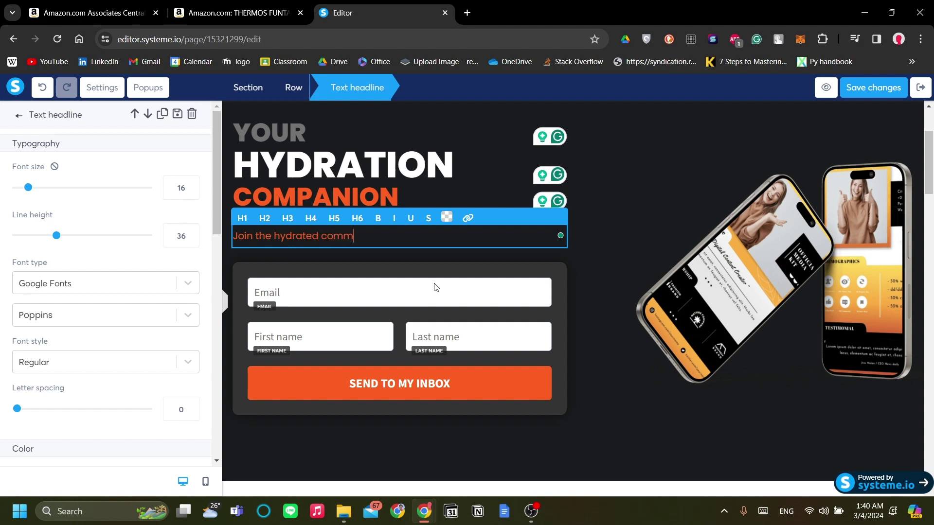
type(" thermos and becon")
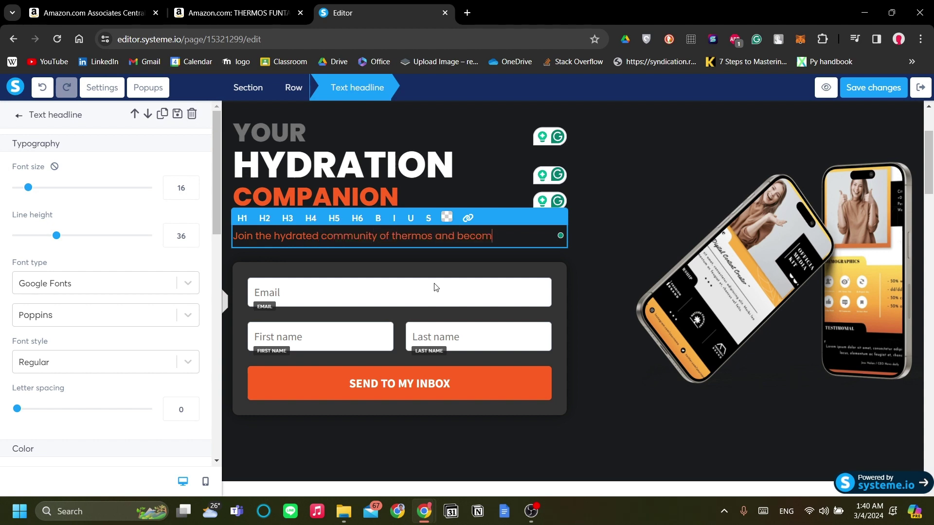
type("e a hero for yourself")
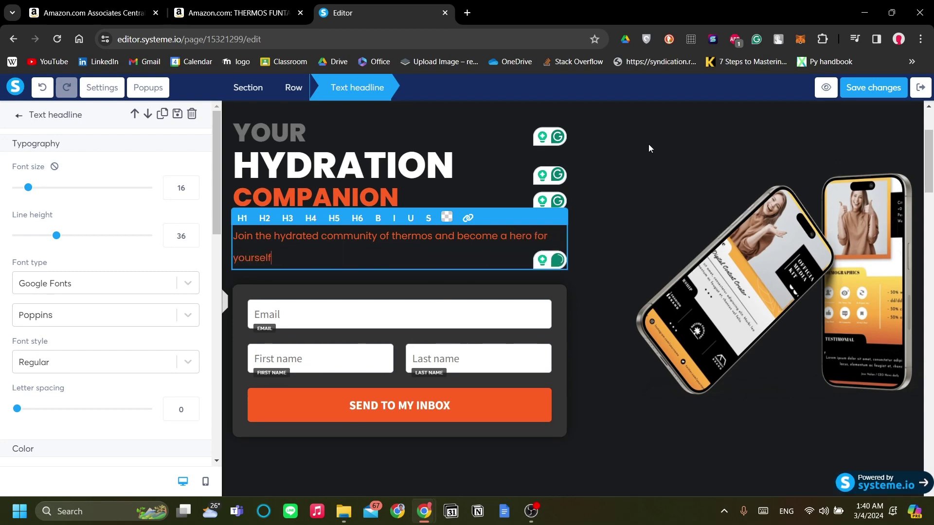
left_click(232, 328)
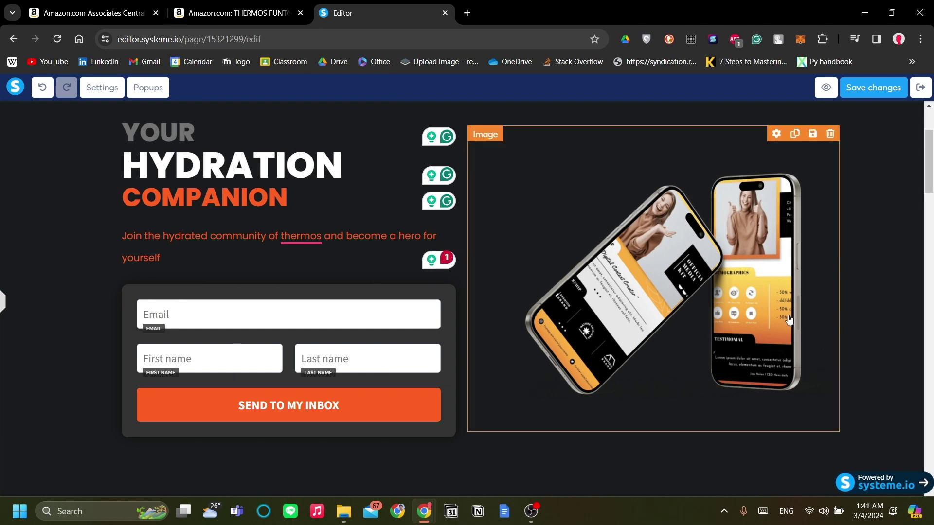
Step: Scroll down past the signup form to the section with three round portrait avatars
scroll(846, 329, "up", 3)
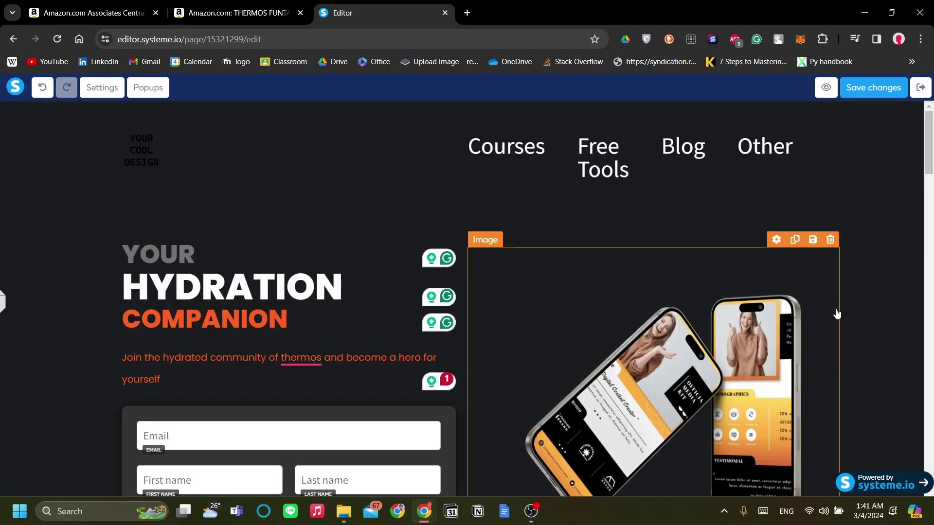
scroll(793, 214, "down", 3)
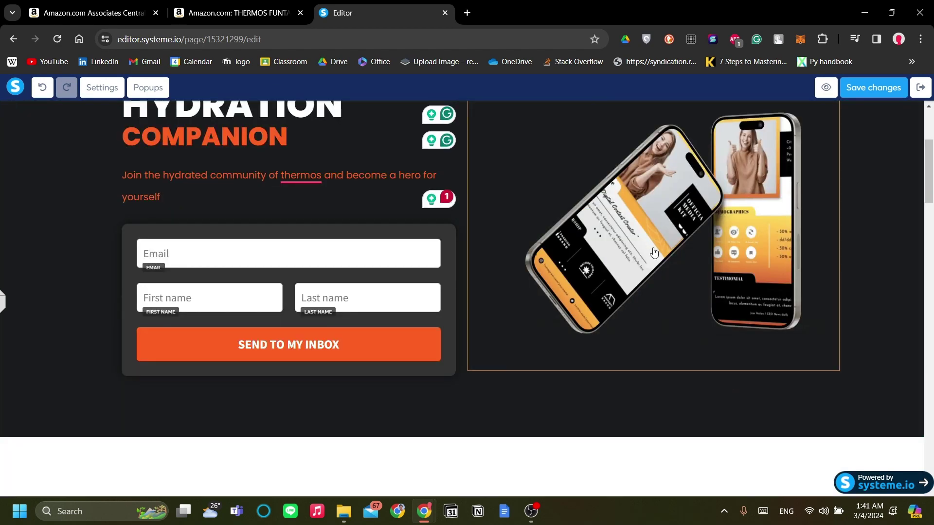
scroll(631, 290, "down", 5)
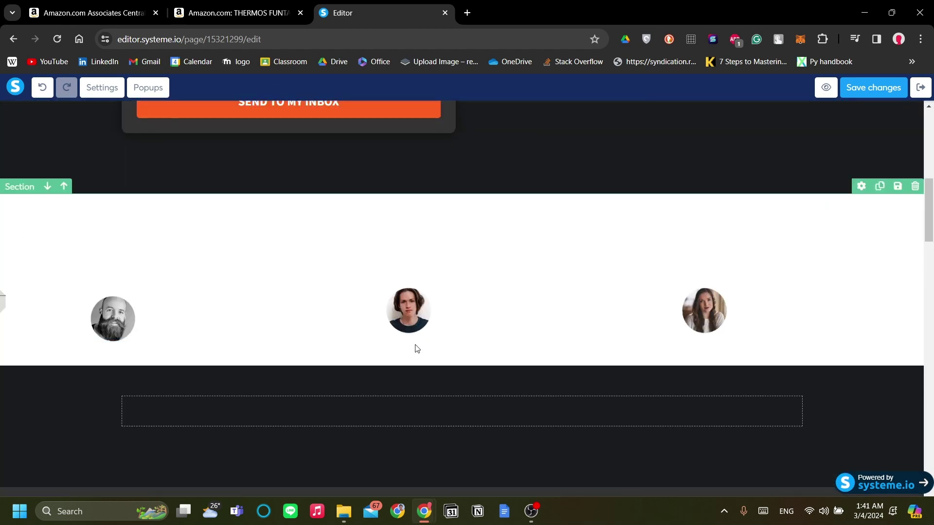
scroll(415, 349, "down", 1)
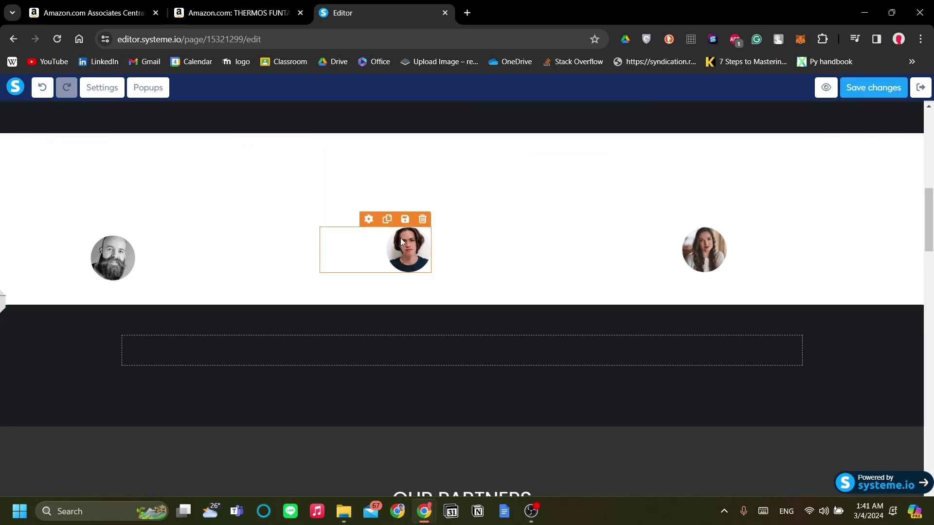
Step: Shrink the 'I can never wait to get the next one!' quote from font size 32 to 22
left_click(220, 243)
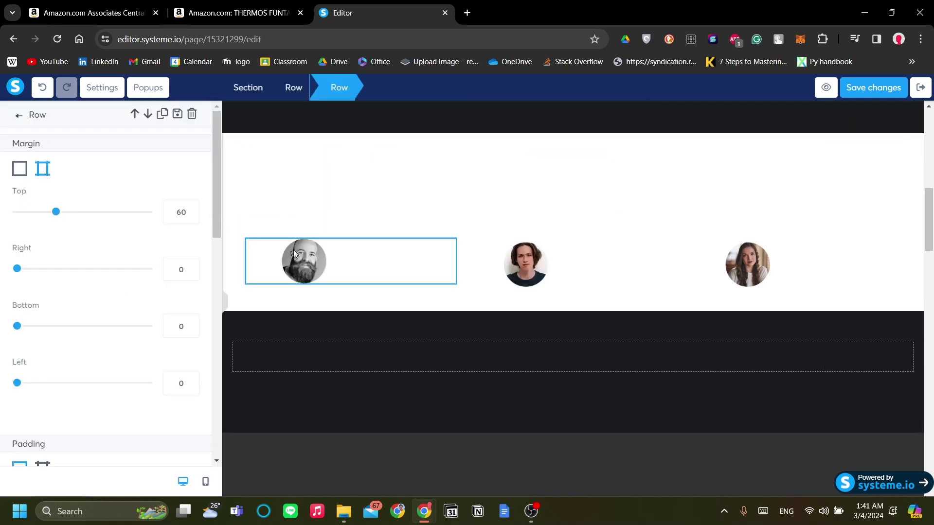
left_click(19, 116)
left_click(346, 197)
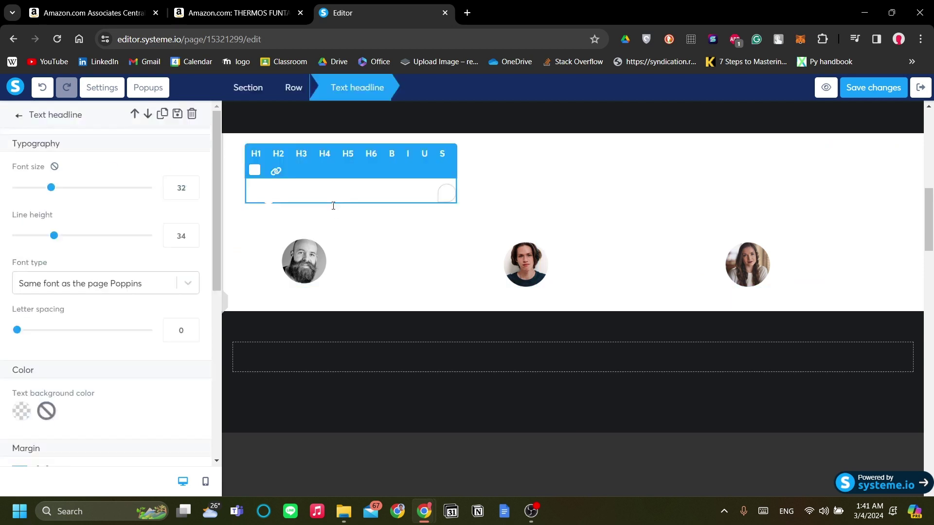
triple_click(346, 197)
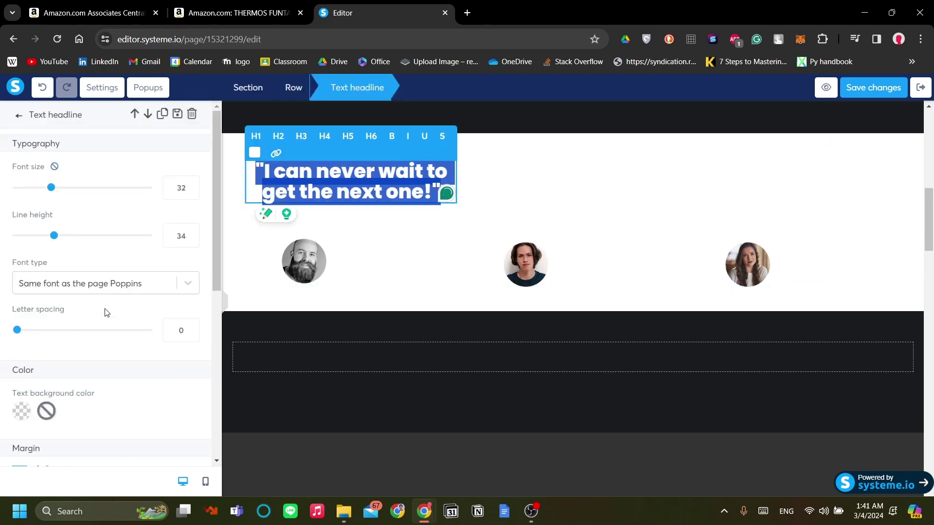
left_click_drag(51, 189, 37, 192)
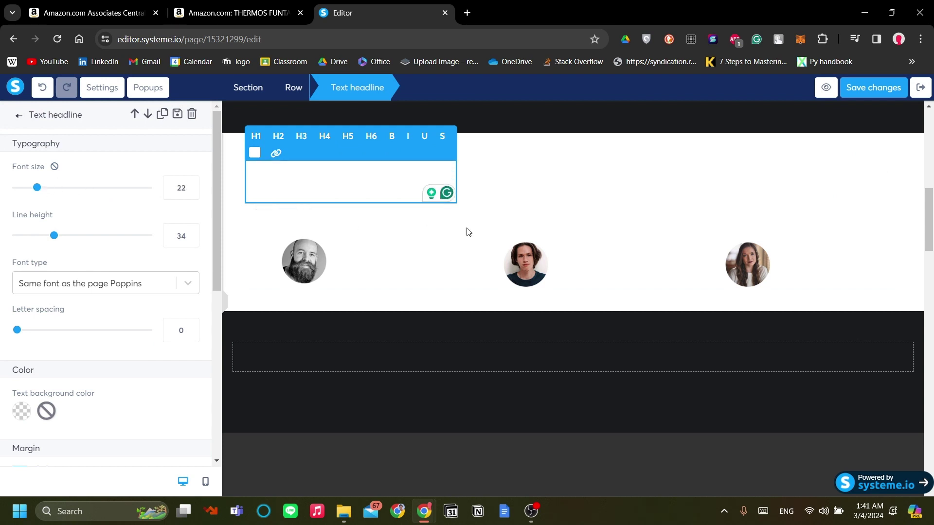
left_click(573, 196)
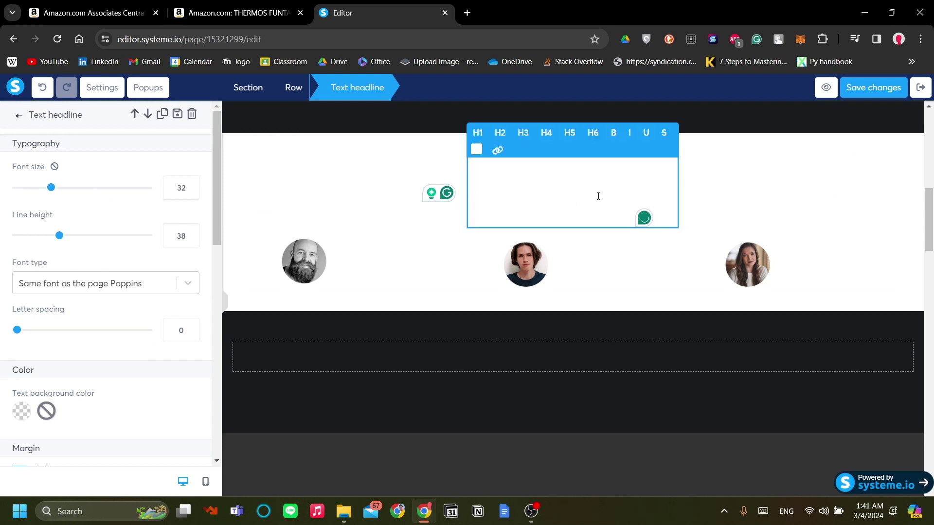
left_click(392, 330)
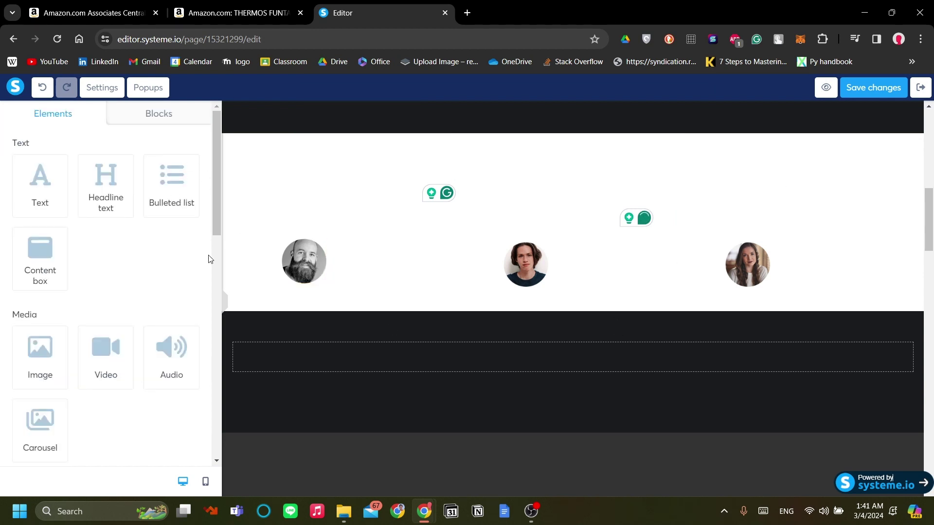
Step: Scroll to the OUR PARTNERS logo section, delete it, and confirm with OK
left_click(226, 306)
scroll(515, 319, "down", 3)
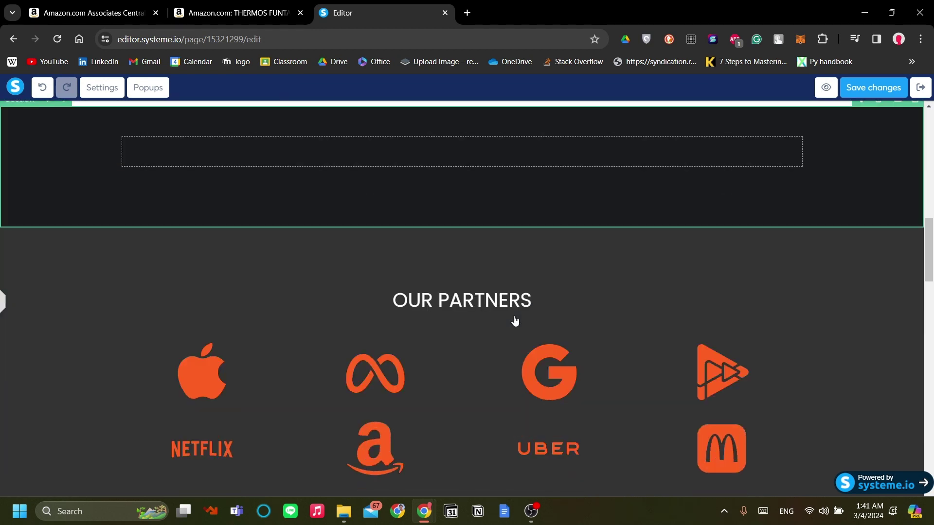
scroll(511, 319, "up", 2)
scroll(513, 288, "down", 3)
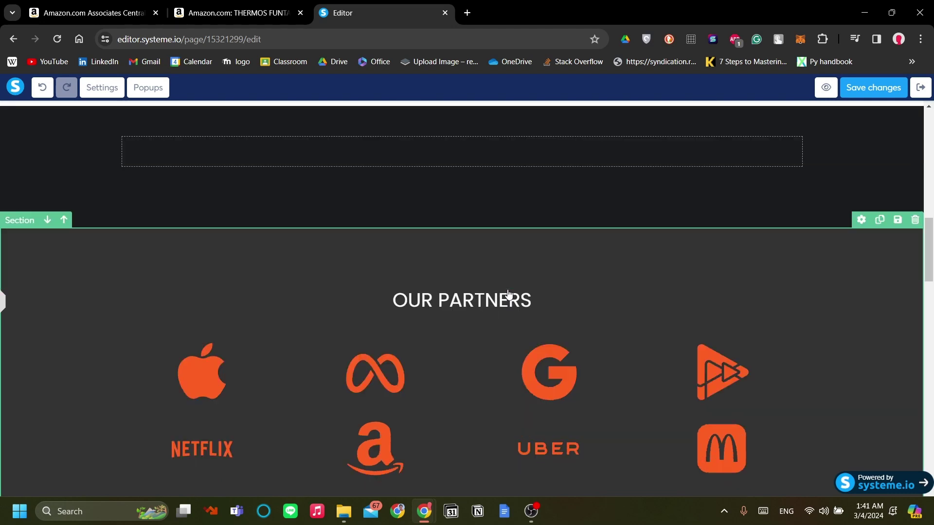
scroll(507, 293, "down", 5)
scroll(656, 347, "up", 6)
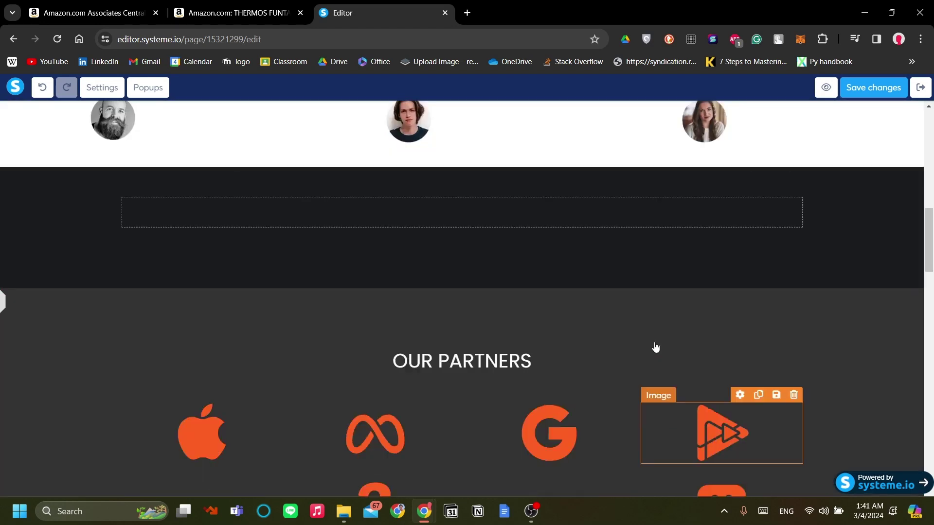
scroll(656, 347, "down", 3)
left_click(235, 214)
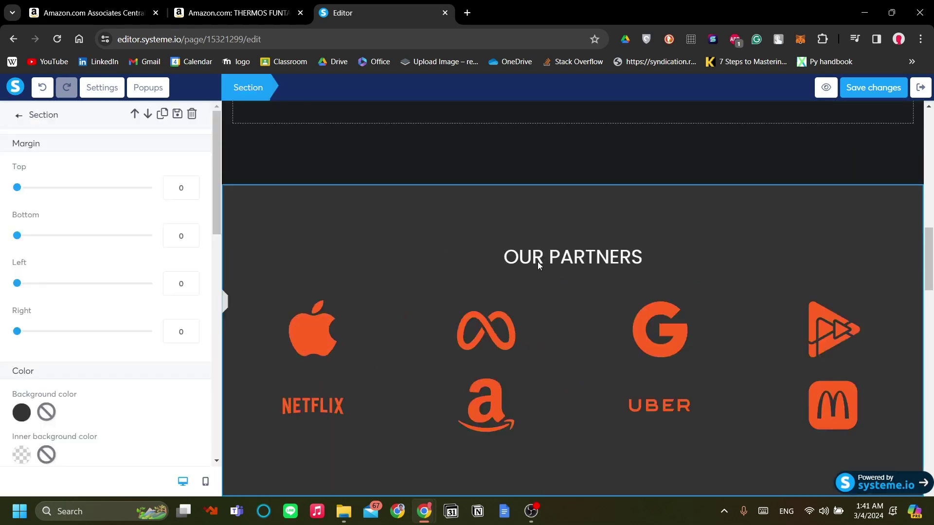
left_click(226, 302)
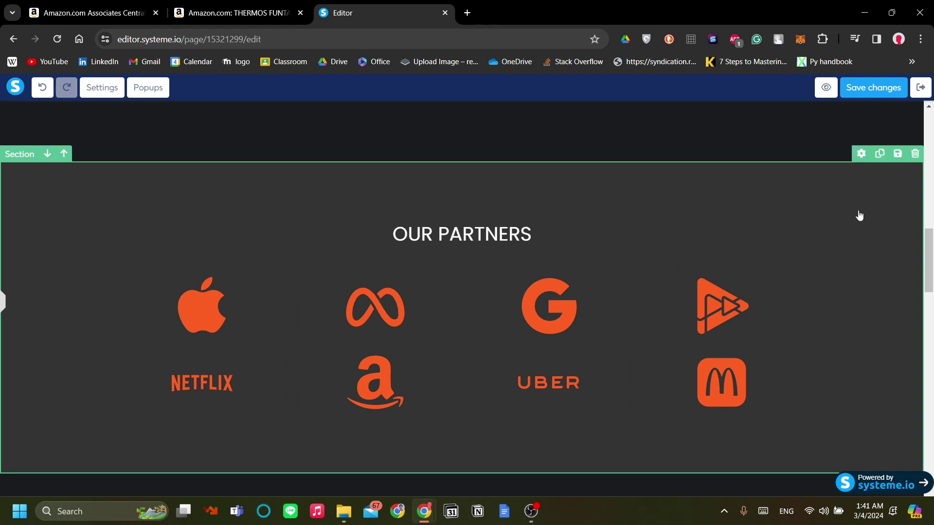
left_click(915, 155)
left_click(523, 112)
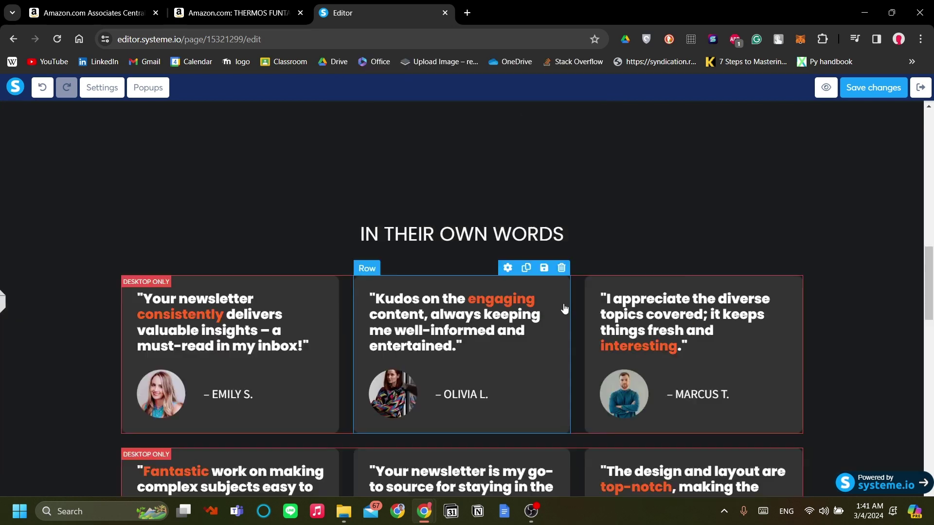
Step: Scroll down to the second opt-in form section and inspect its row settings
scroll(707, 349, "up", 3)
scroll(710, 360, "down", 3)
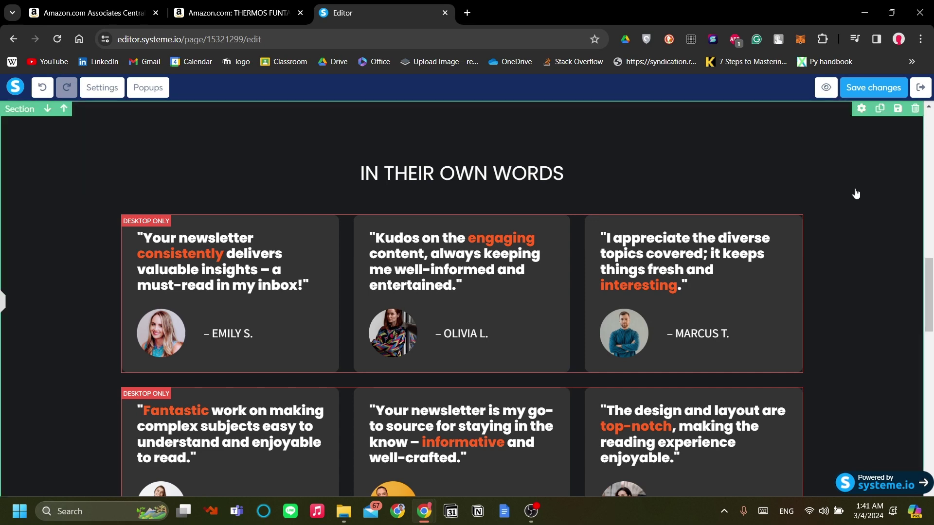
scroll(830, 281, "up", 1)
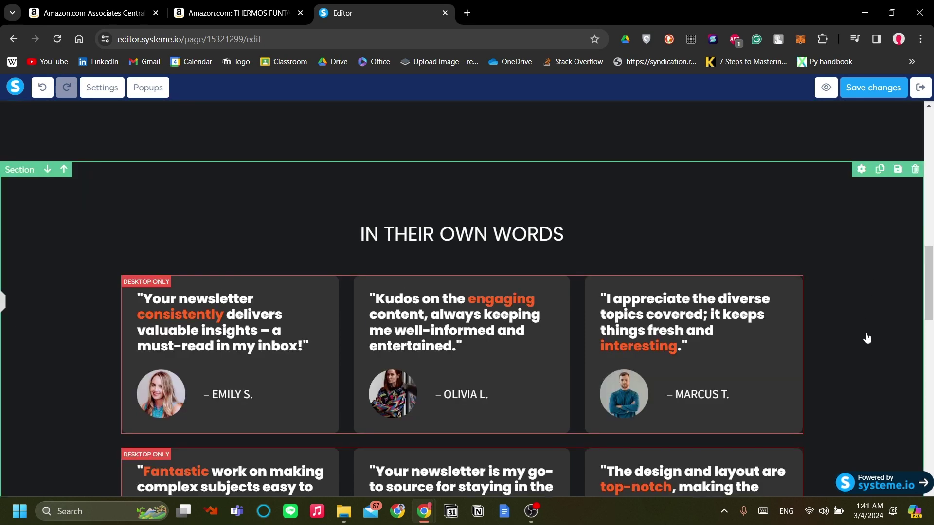
scroll(865, 337, "down", 8)
scroll(840, 328, "up", 3)
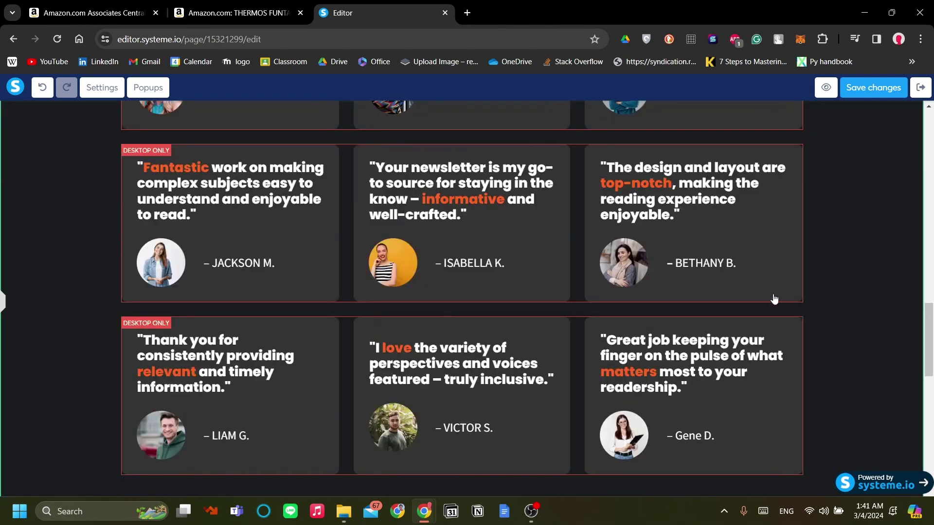
scroll(772, 300, "down", 7)
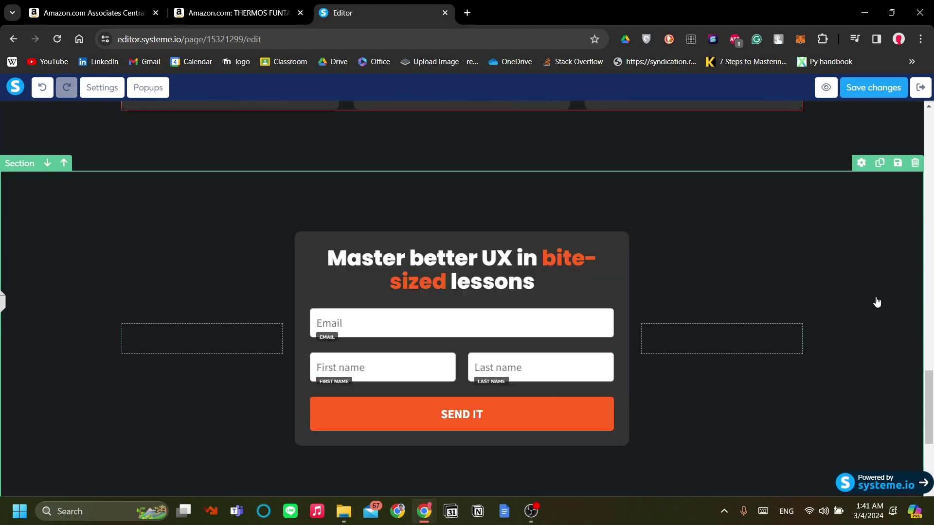
scroll(874, 303, "down", 3)
scroll(874, 304, "up", 1)
scroll(874, 305, "down", 4)
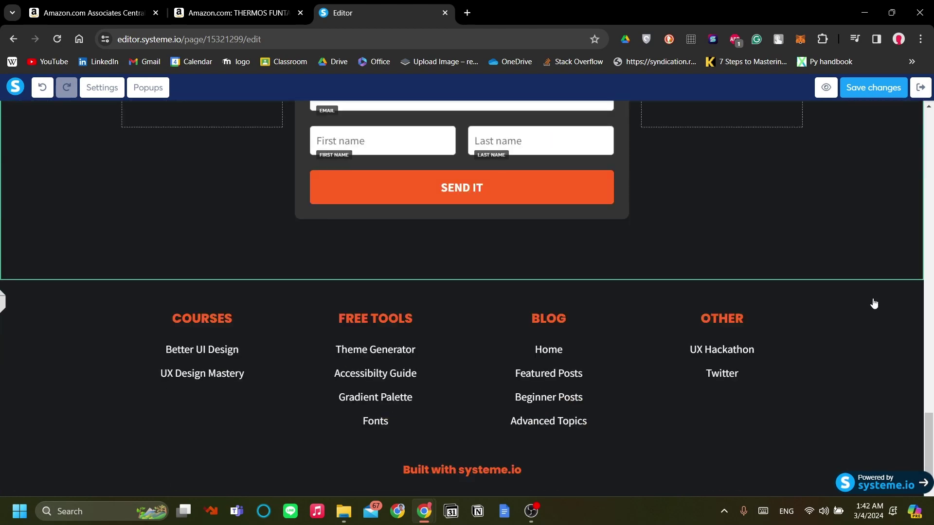
scroll(874, 305, "up", 3)
scroll(640, 271, "up", 20)
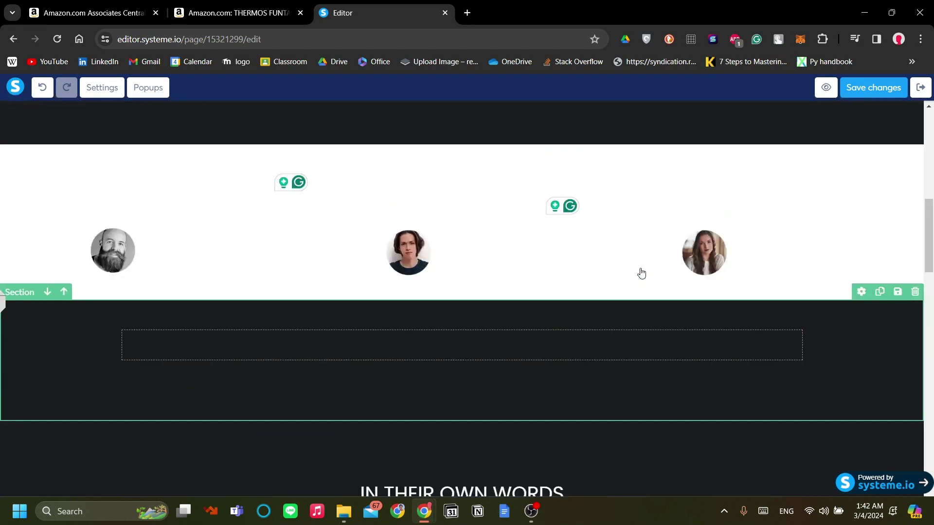
scroll(641, 273, "down", 3)
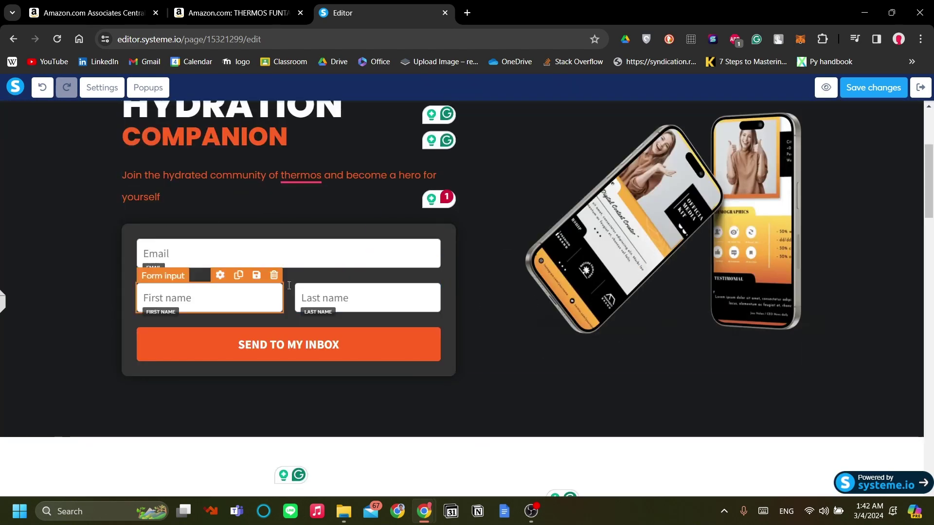
left_click(244, 218)
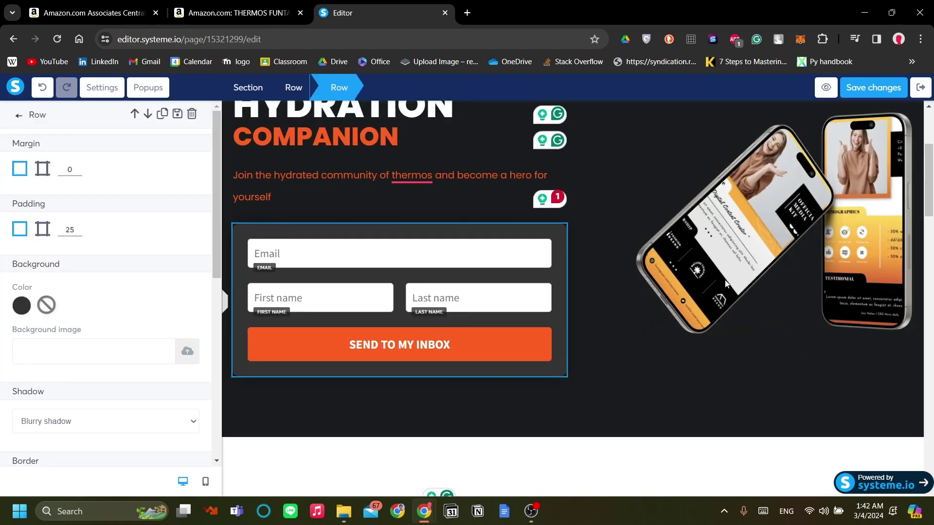
left_click(225, 298)
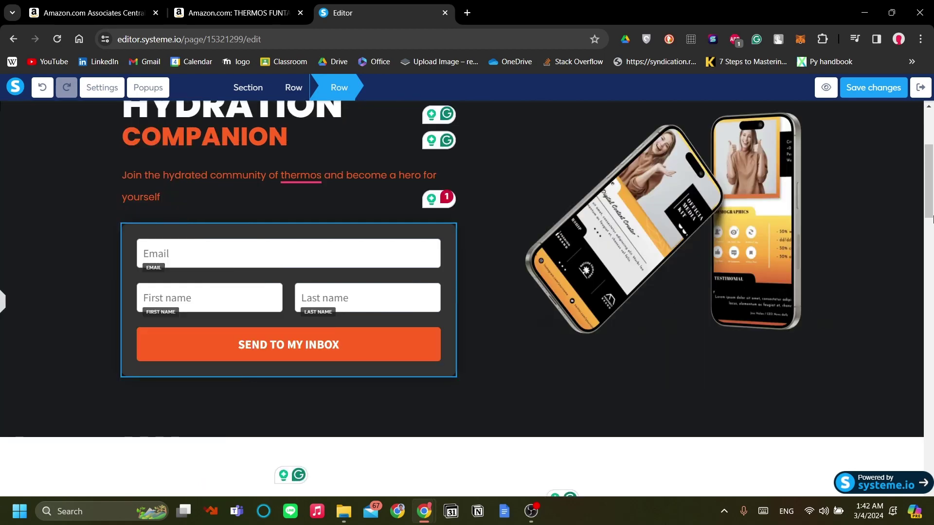
Step: Delete the 'Master better UX in bite-sized lessons' opt-in section and confirm
left_click_drag(931, 218, 913, 482)
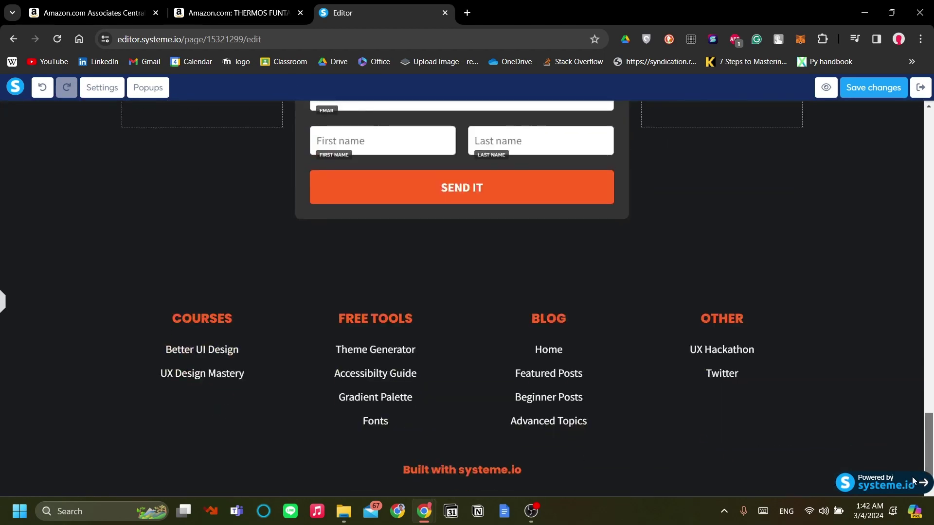
scroll(646, 238, "up", 3)
left_click(915, 123)
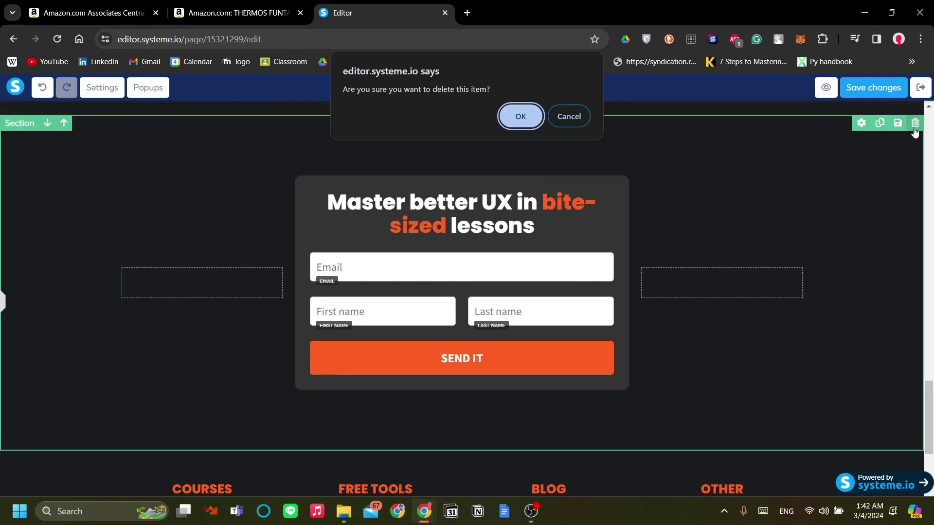
left_click(521, 117)
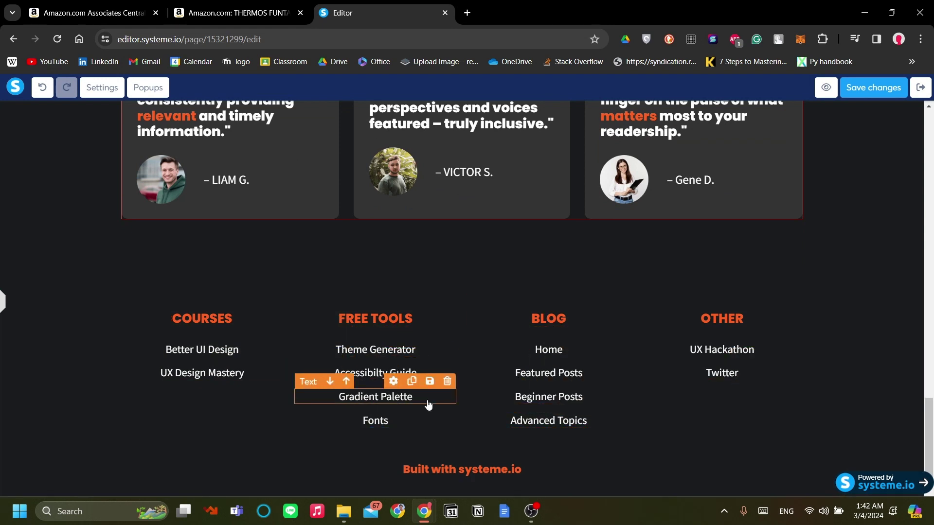
Step: Scroll back to the top and glance at the Amazon thermos page before returning to the editor
scroll(780, 298, "up", 8)
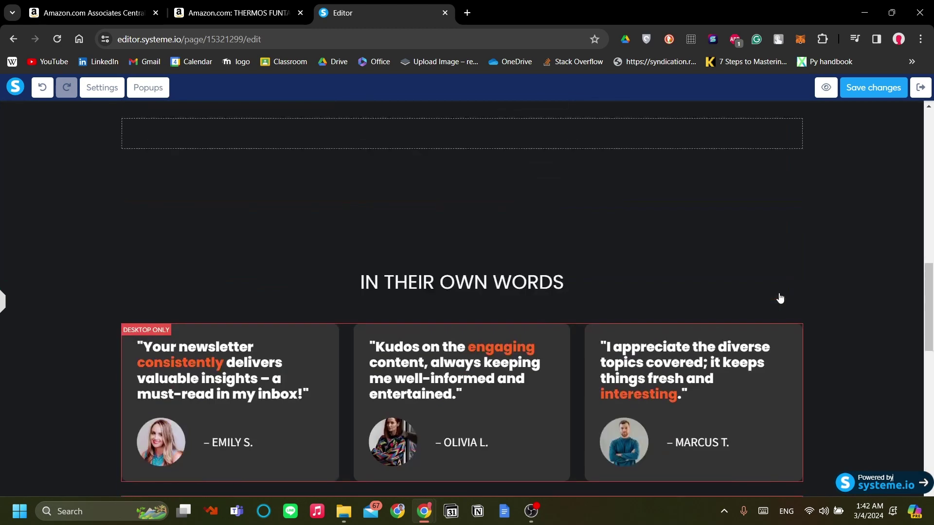
scroll(780, 298, "up", 10)
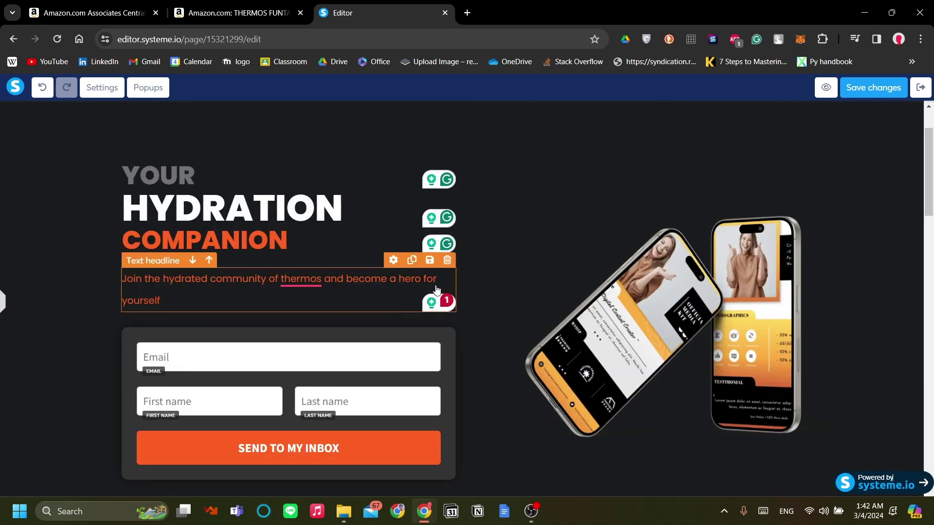
left_click(233, 13)
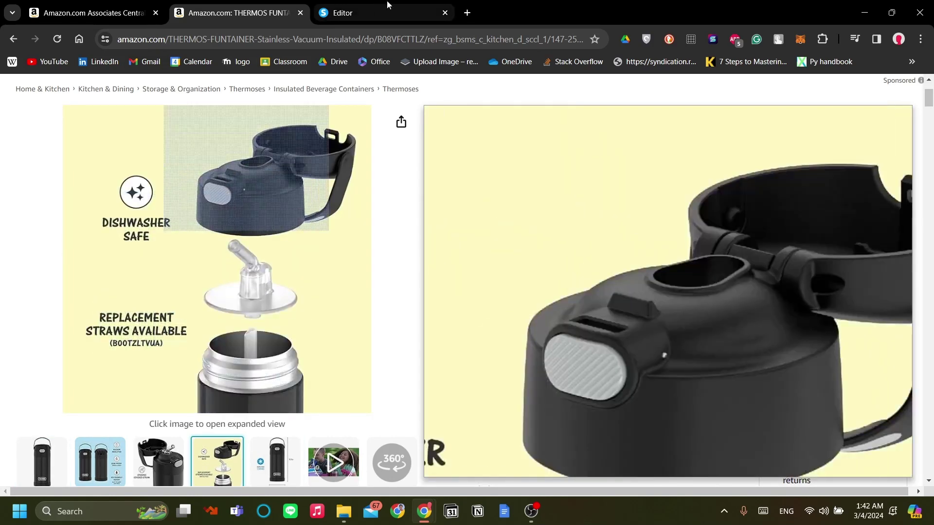
left_click(388, 11)
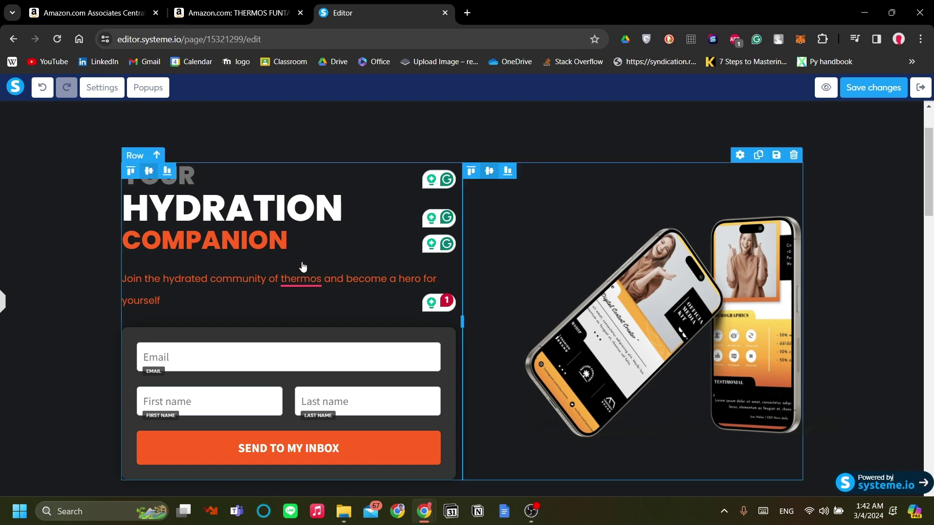
Step: Make the COMPANION headline grey and copy its 9E9D9D hex value
double_click(221, 238)
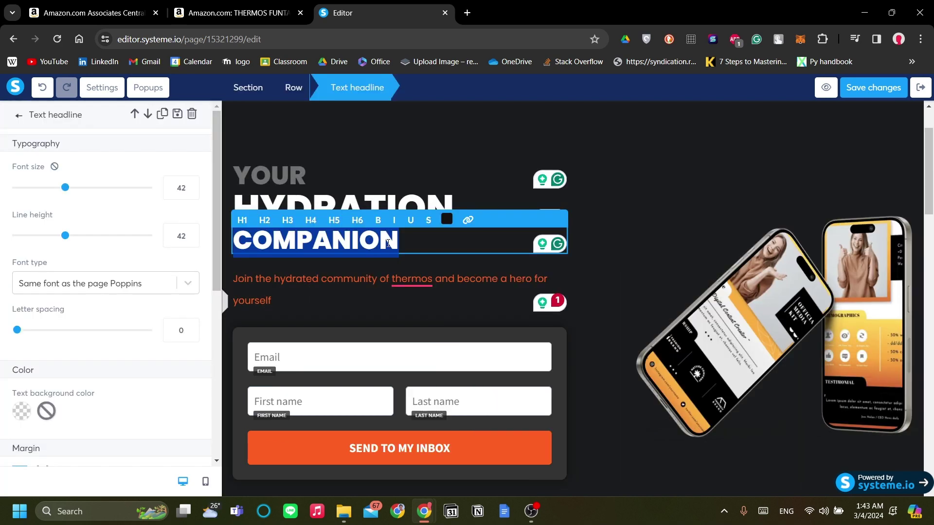
left_click(446, 221)
mouse_move(529, 171)
left_mouse_down()
mouse_move(516, 186)
mouse_move(471, 175)
mouse_move(465, 163)
mouse_move(464, 173)
mouse_move(466, 146)
left_mouse_up()
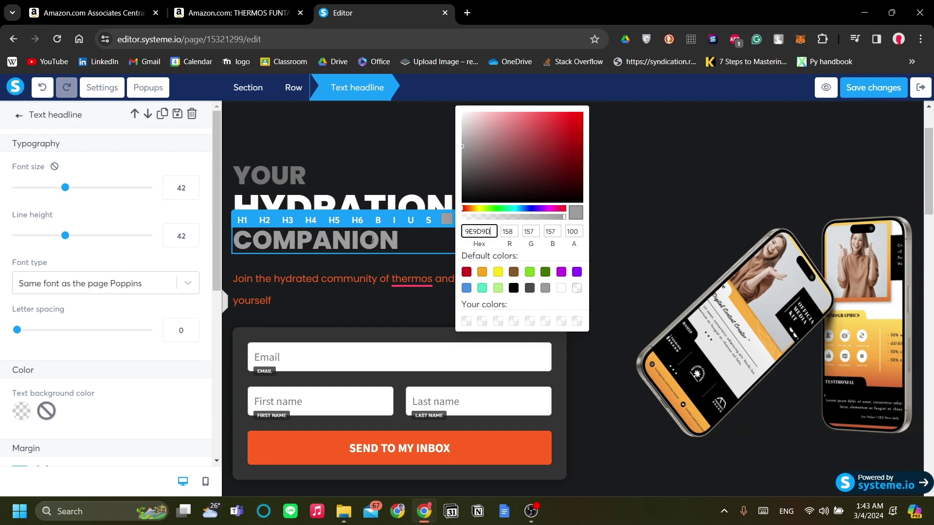
left_click(446, 220)
left_click(446, 221)
left_click(494, 233)
left_click(428, 302)
Step: Select the whole subtitle and paste 9E9D9D as its text colour
left_click(432, 288)
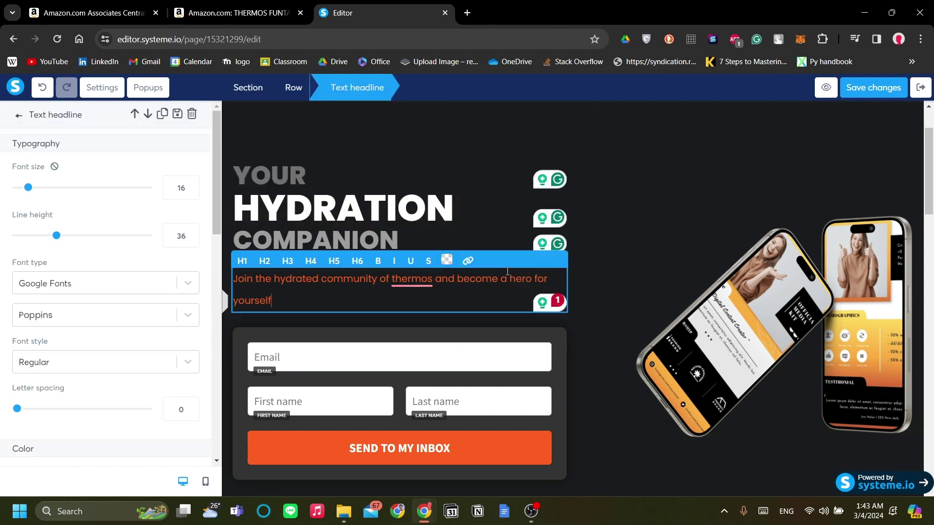
left_click(447, 263)
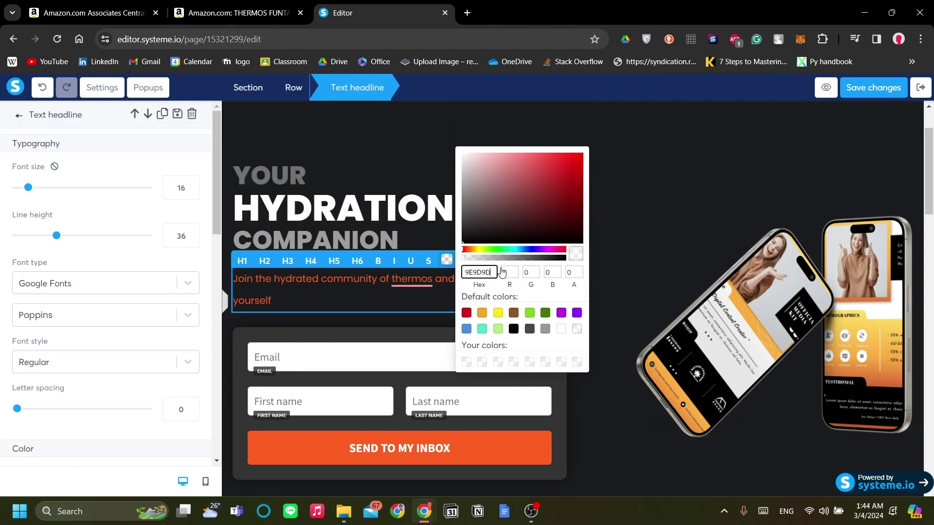
left_click(599, 222)
left_click(599, 223)
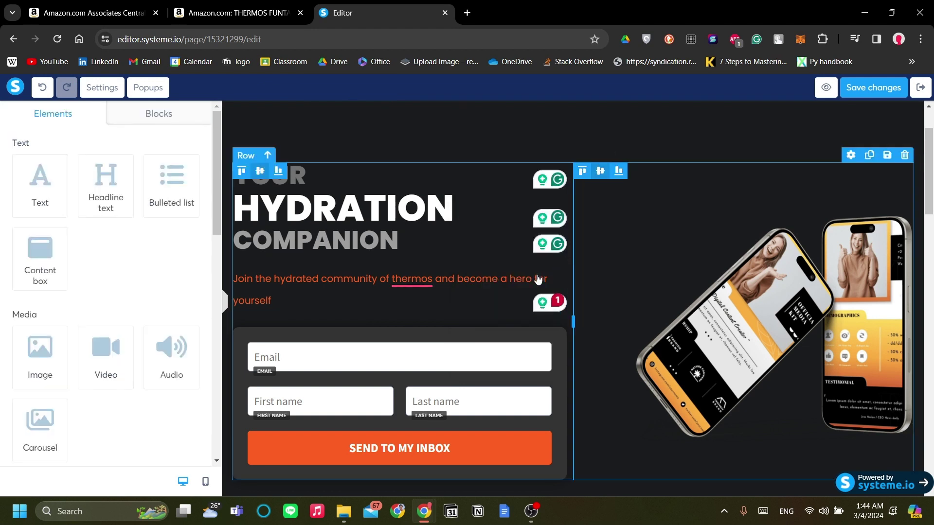
double_click(486, 289)
key("ctrl+a")
left_click(416, 294)
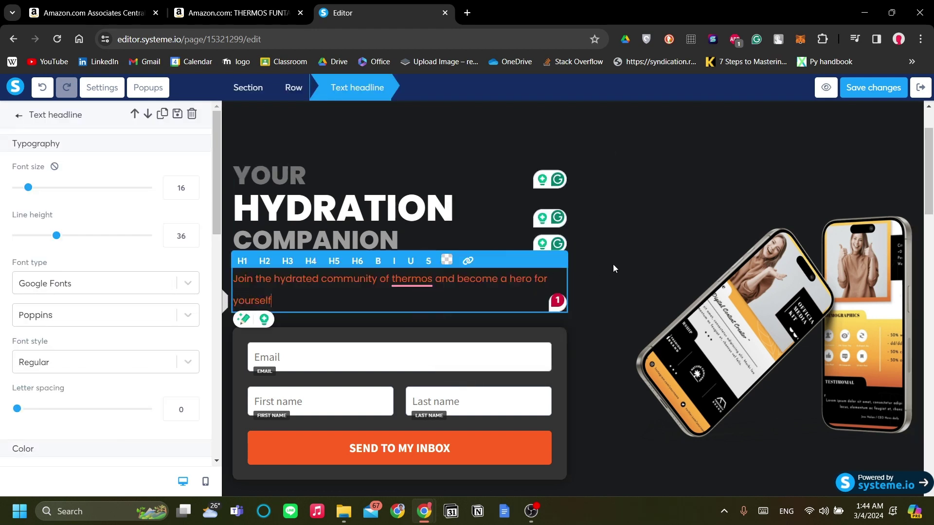
key("ctrl+a")
left_click(446, 260)
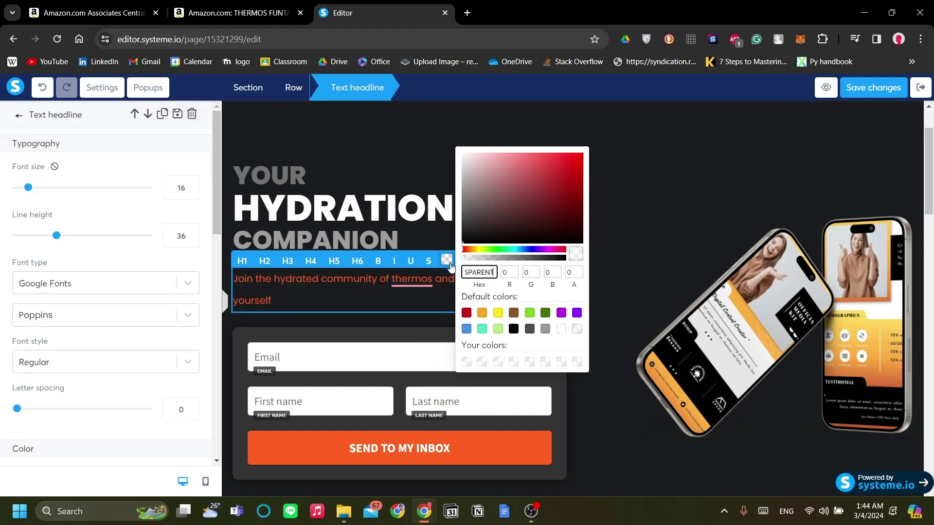
double_click(476, 272)
type("9E9D9D")
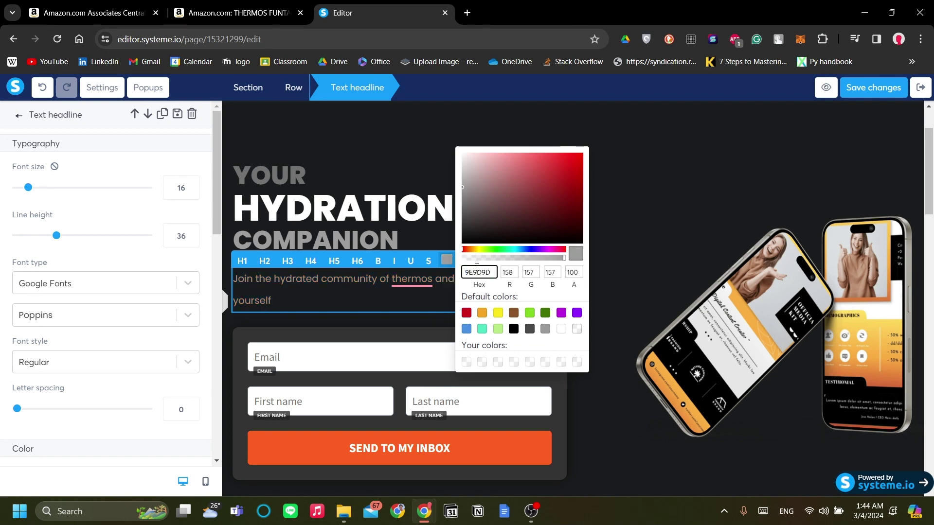
left_click(631, 208)
scroll(432, 400, "down", 3)
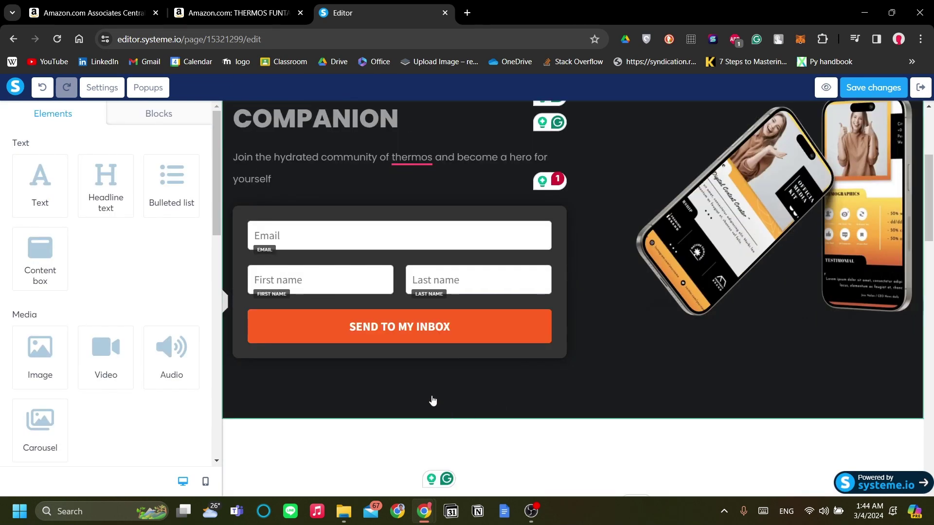
Step: Paste grey 9E9D9D into the SEND TO MY INBOX button's background colour hex field
scroll(455, 346, "up", 3)
scroll(455, 347, "down", 3)
left_click(482, 338)
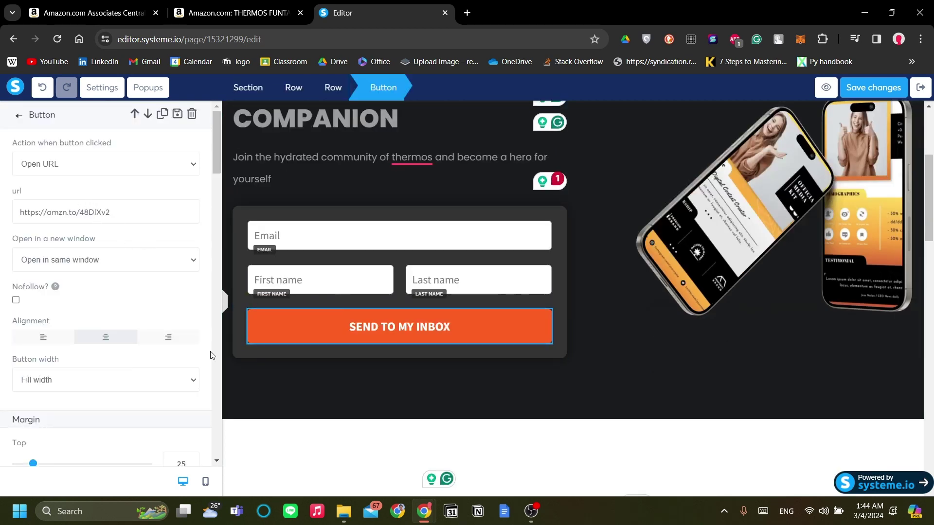
scroll(122, 394, "down", 10)
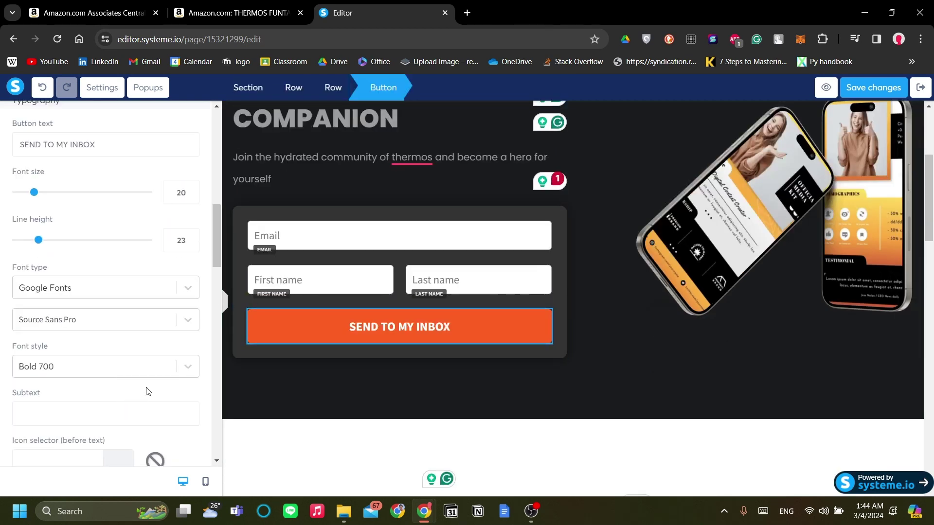
scroll(149, 391, "down", 3)
scroll(156, 387, "down", 1)
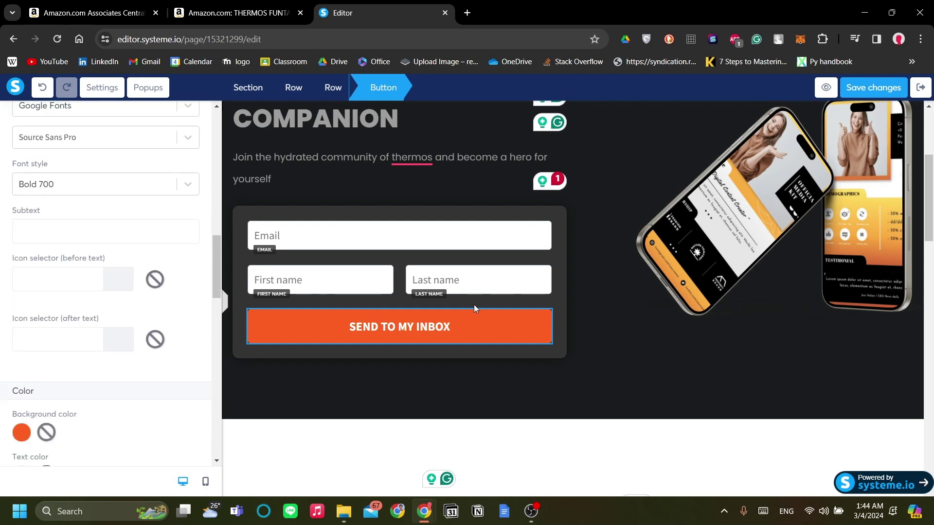
key("Escape")
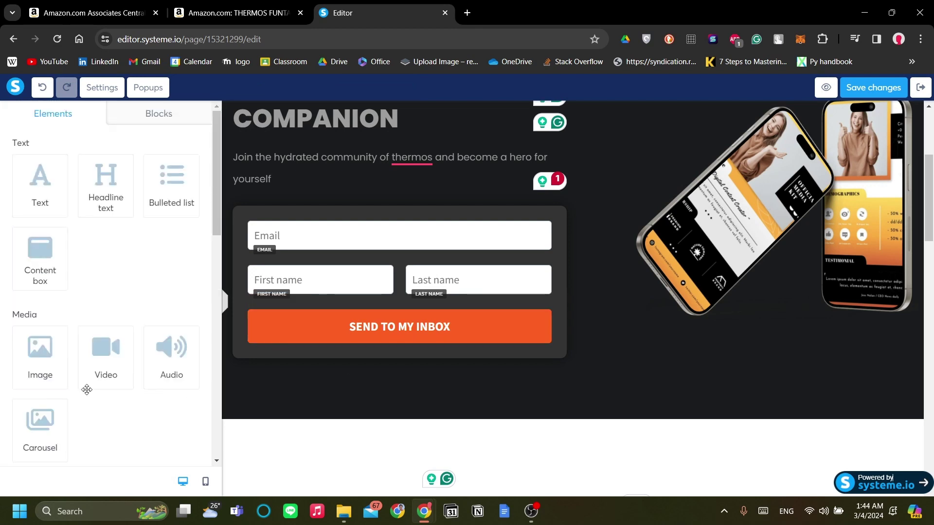
left_click(335, 326)
scroll(69, 365, "down", 5)
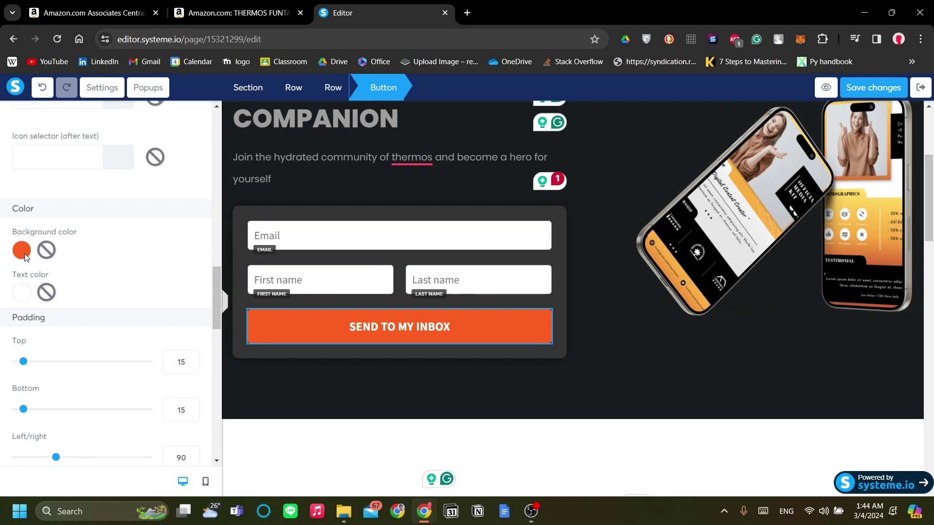
left_click(21, 251)
left_click(82, 279)
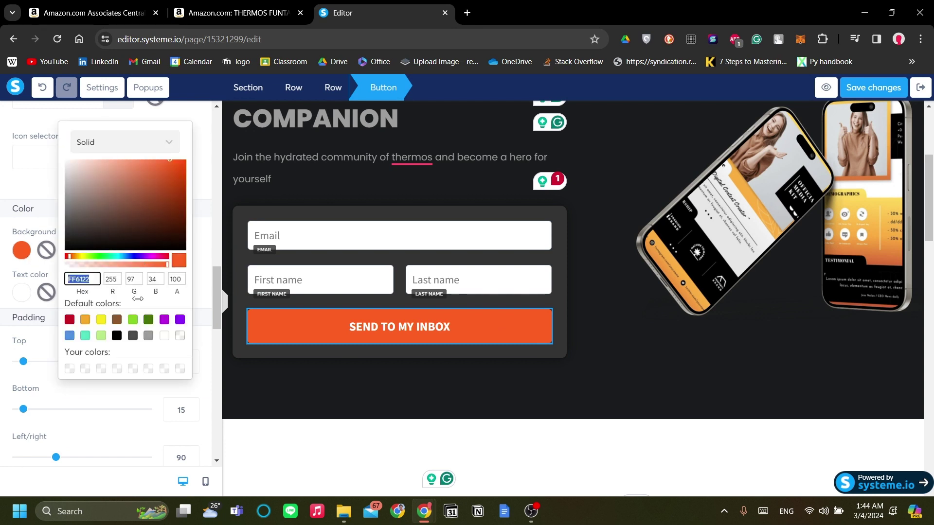
type("9E9D9D")
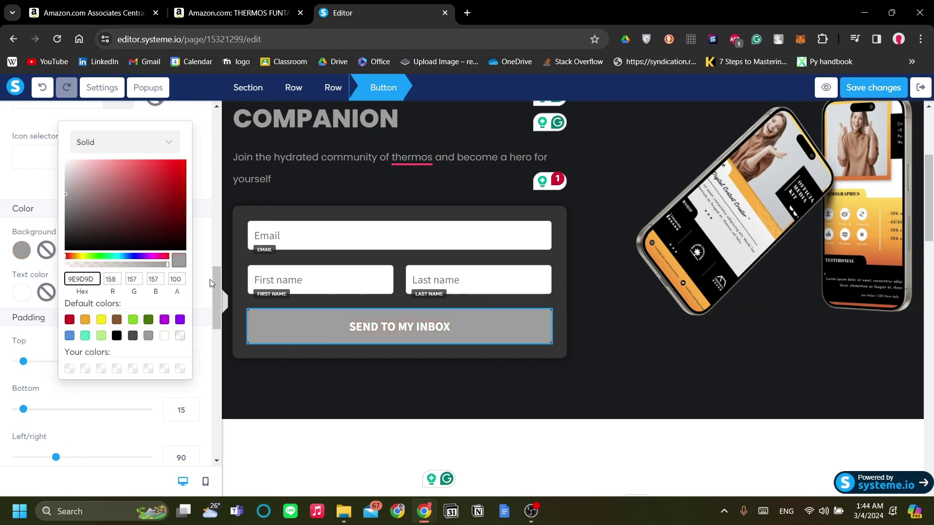
left_click(559, 425)
scroll(558, 425, "up", 4)
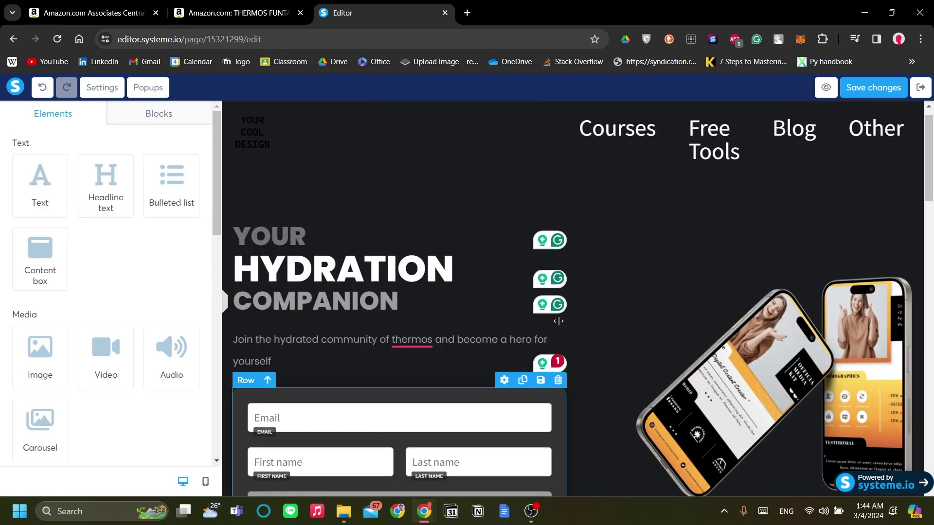
left_click(226, 303)
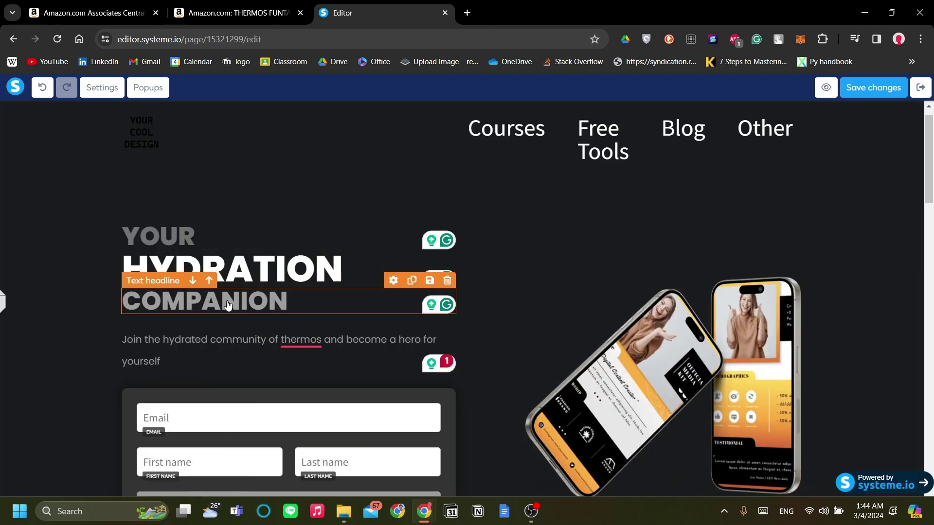
scroll(227, 305, "down", 4)
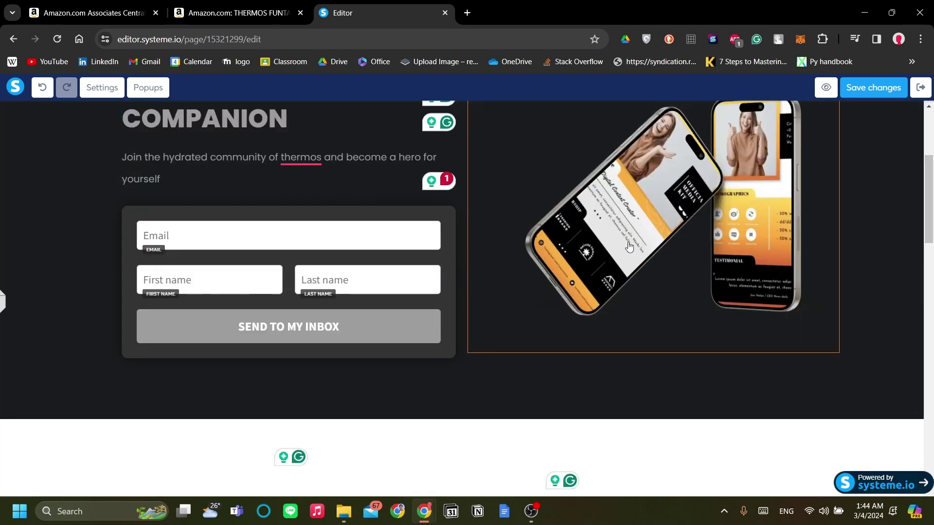
scroll(629, 247, "down", 5)
scroll(600, 280, "up", 9)
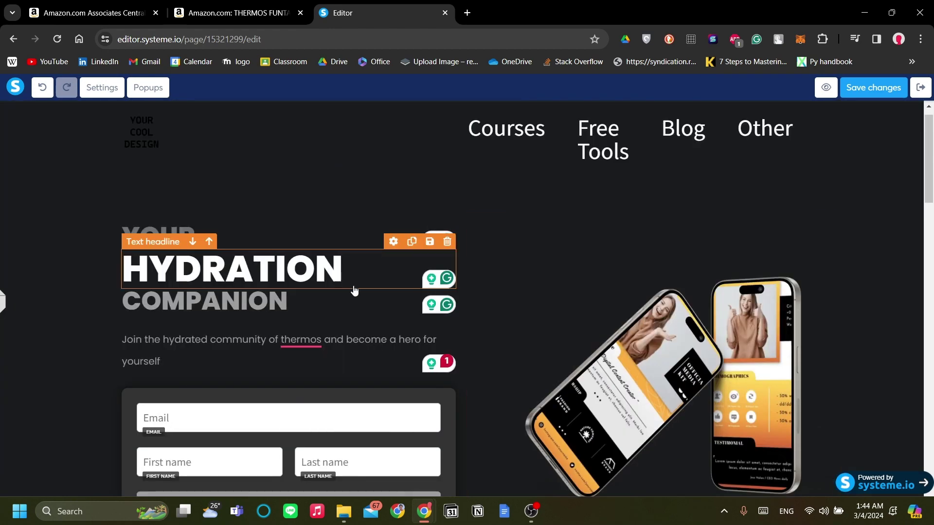
scroll(632, 221, "down", 1)
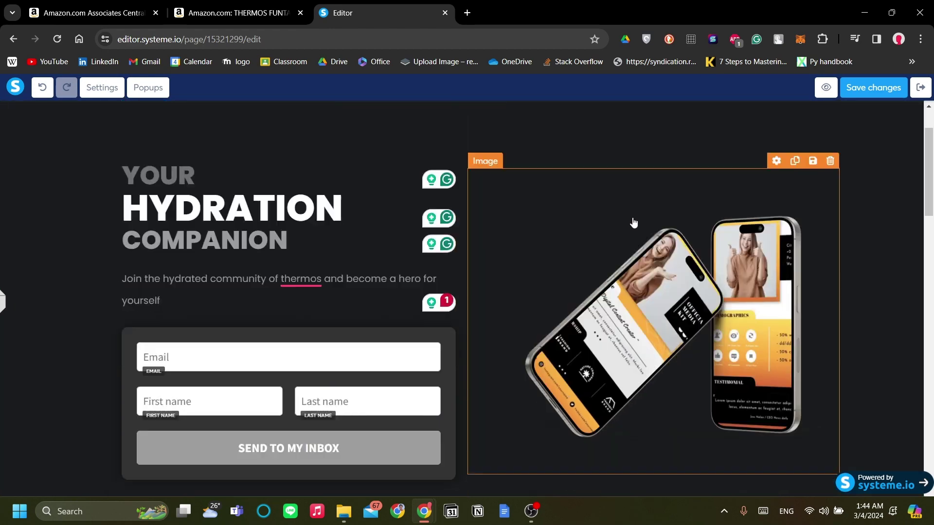
left_click(722, 291)
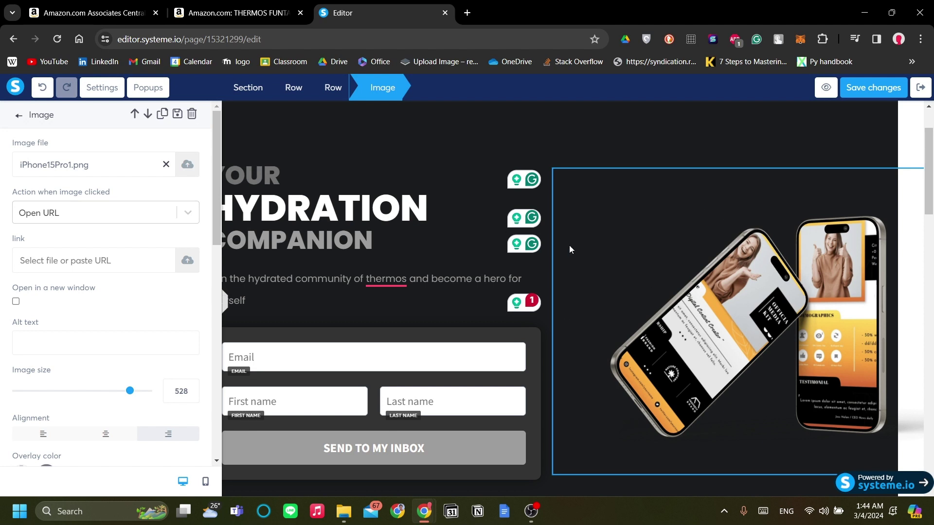
left_click(188, 165)
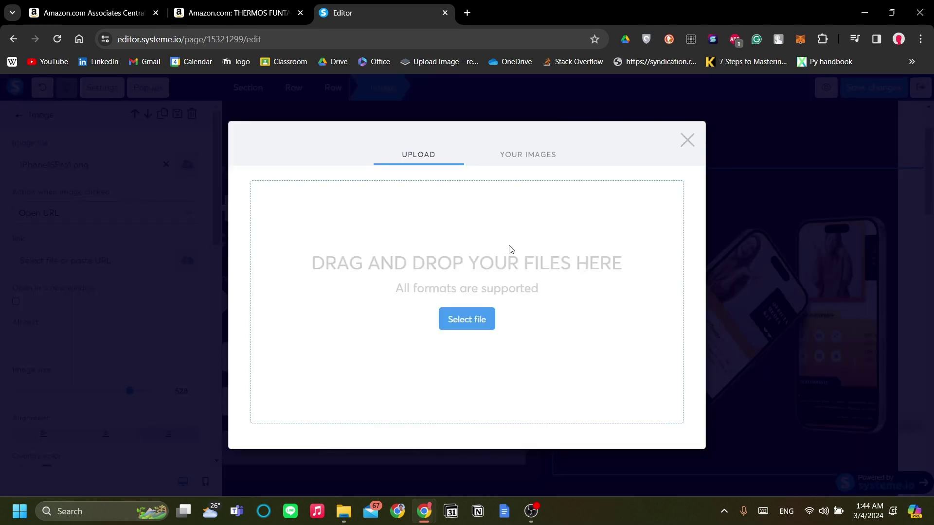
left_click(686, 141)
left_click(228, 309)
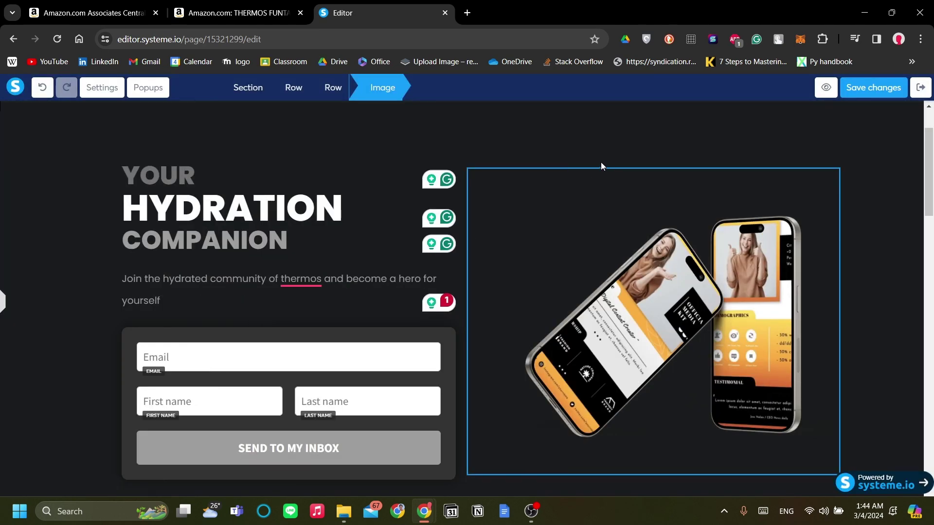
scroll(602, 279, "up", 2)
scroll(602, 281, "down", 8)
scroll(602, 276, "up", 7)
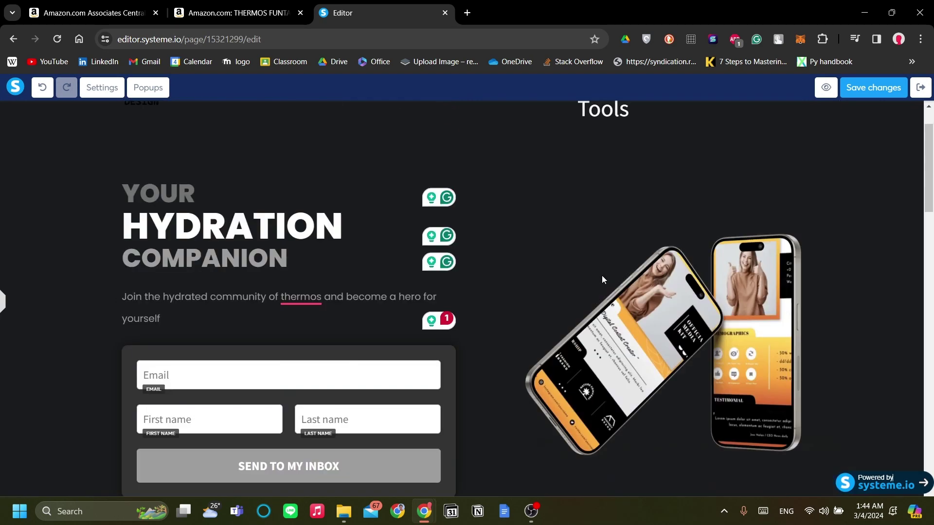
scroll(598, 282, "up", 1)
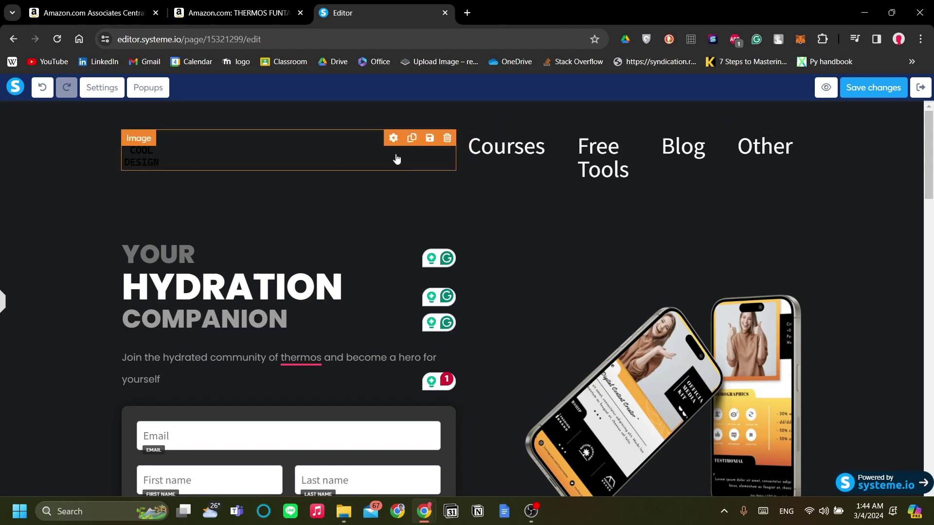
Step: Check the navigation menu settings and scroll through the finished landing page
left_click(504, 150)
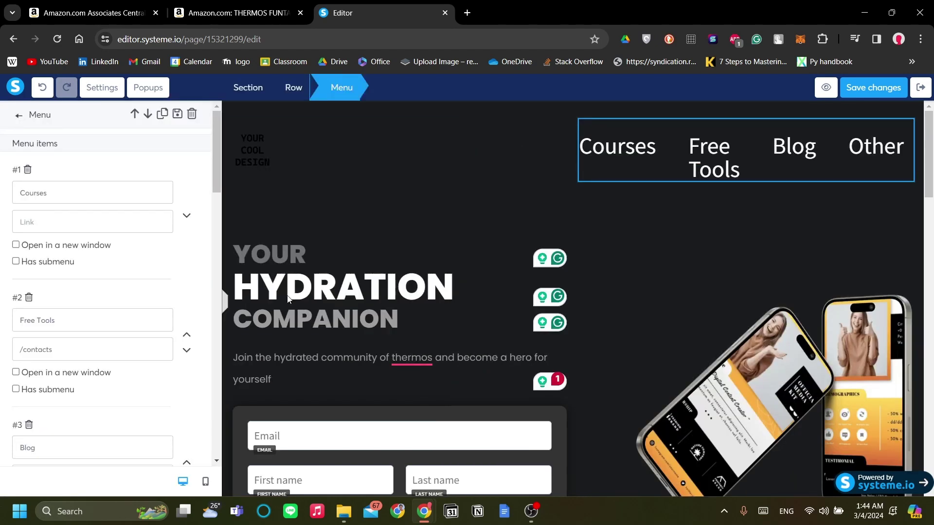
left_click(224, 306)
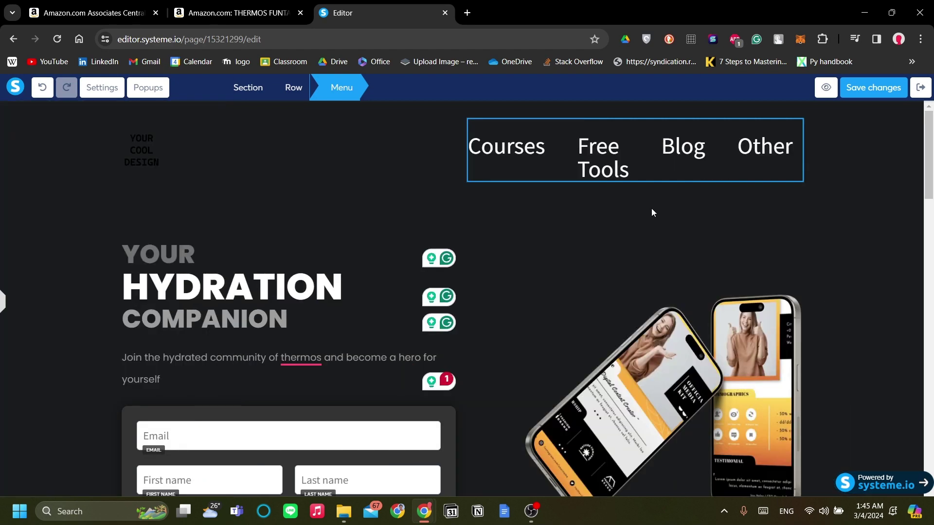
scroll(839, 216, "down", 10)
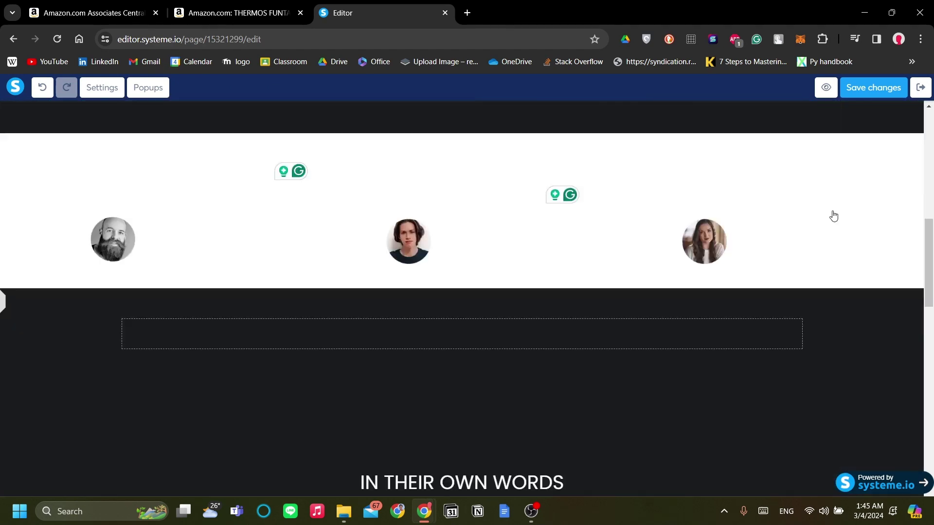
scroll(832, 215, "up", 10)
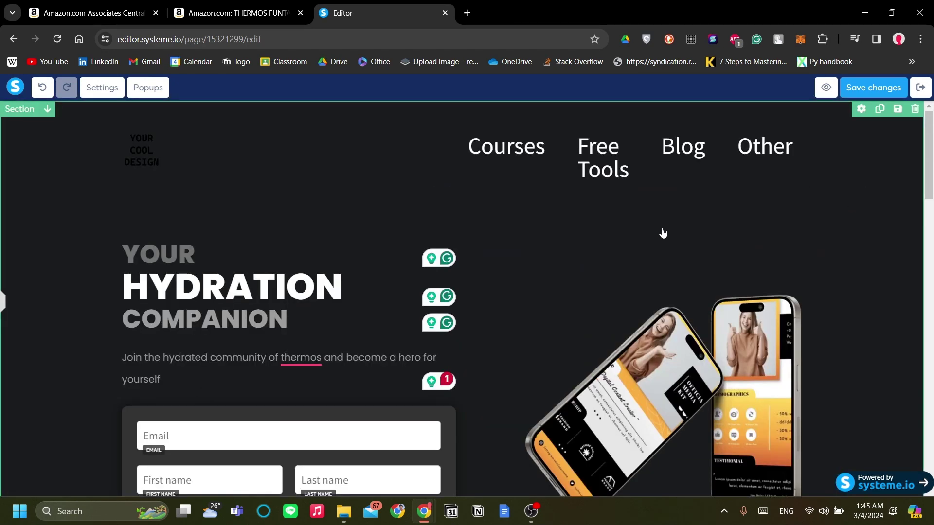
scroll(663, 234, "down", 3)
scroll(663, 234, "up", 3)
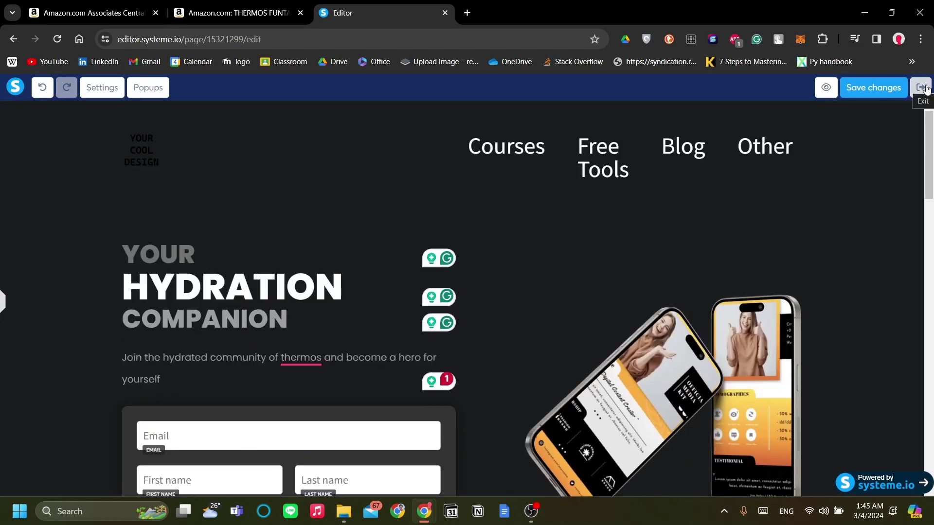
scroll(893, 142, "down", 5)
scroll(833, 153, "up", 4)
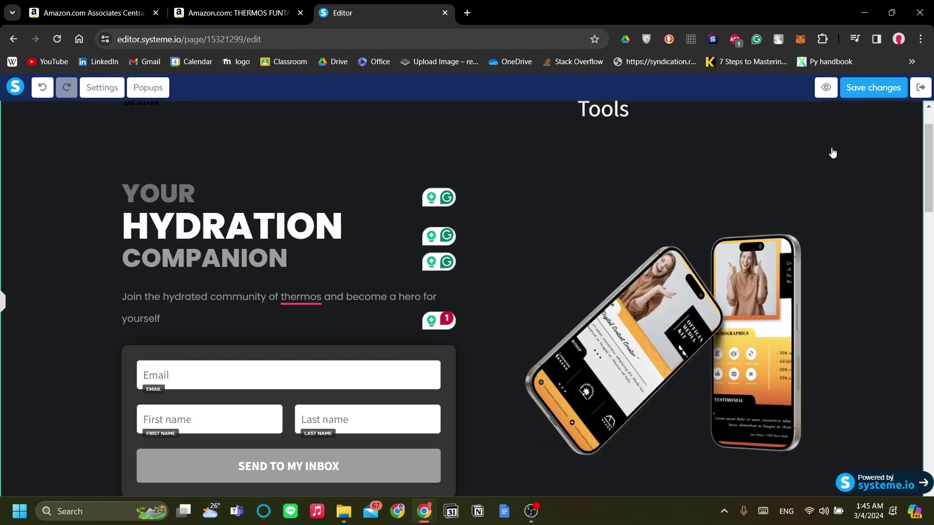
scroll(832, 152, "down", 1)
Step: Exit the editor, answer the save prompt, and return to the Amazon thermos page
left_click(920, 87)
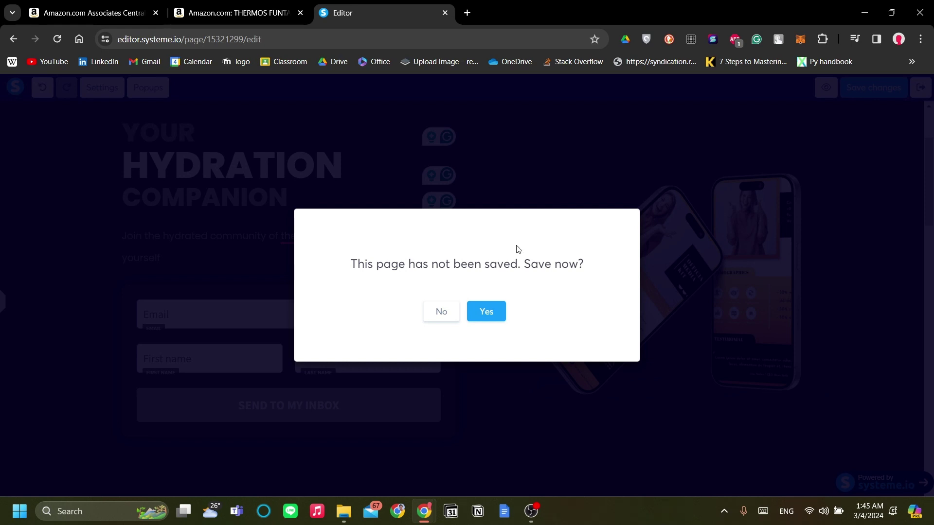
left_click(496, 316)
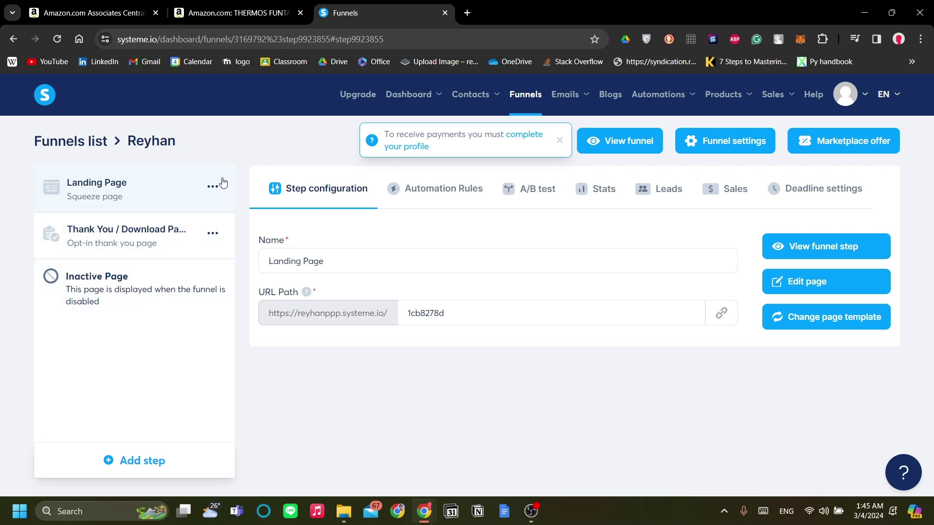
left_click(203, 15)
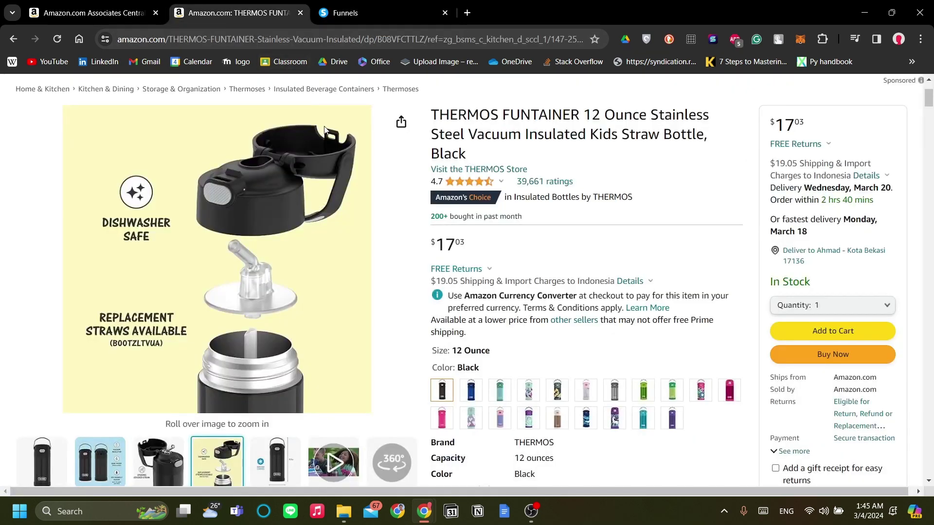
Step: Look over the THERMOS Funtainer images, then open the funnel's Thank You / Download Page step
scroll(316, 291, "up", 3)
scroll(417, 367, "down", 3)
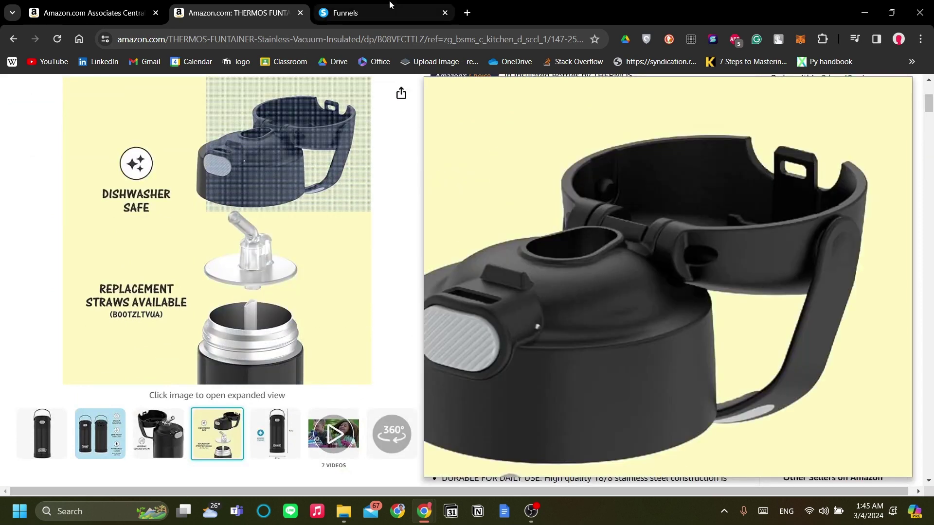
left_click(384, 12)
left_click(105, 237)
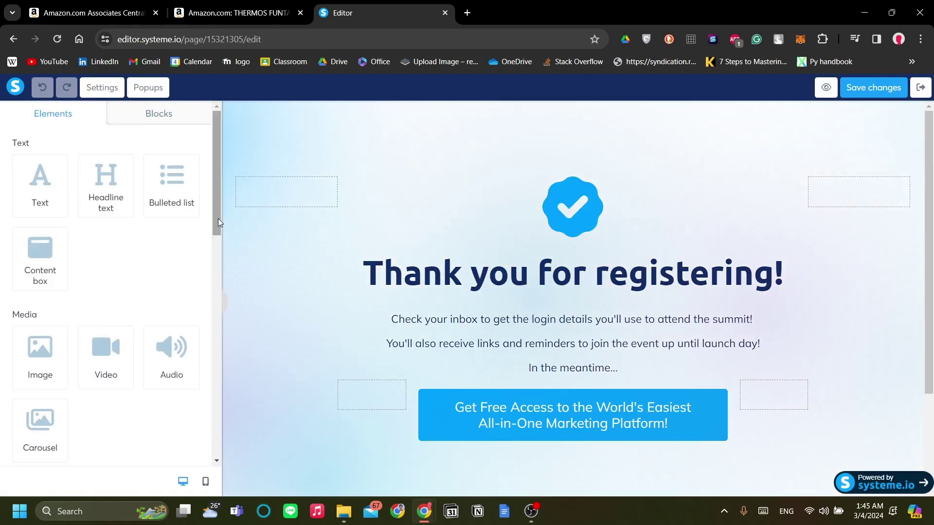
Step: Exit the Thank You page editor, back to the Thank You / Download Page step configuration
left_click_drag(218, 219, 220, 232)
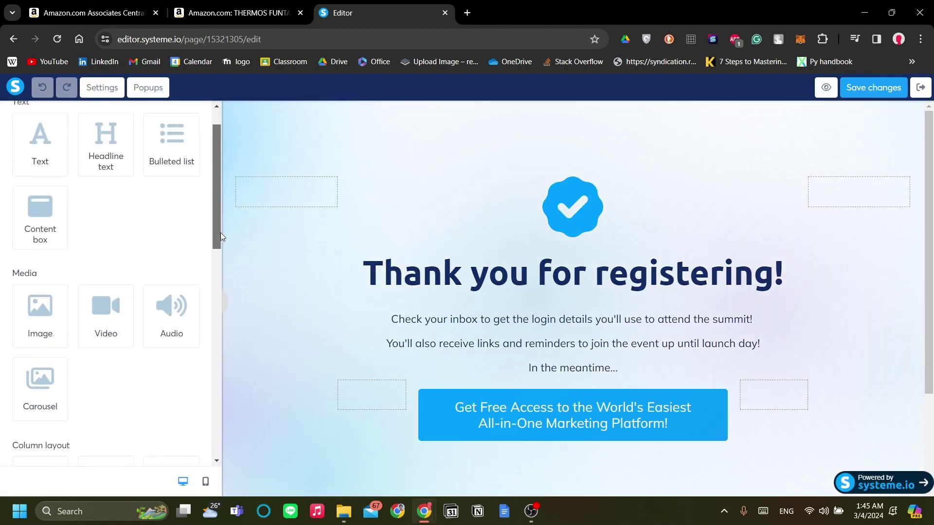
scroll(347, 242, "down", 3)
scroll(345, 241, "up", 3)
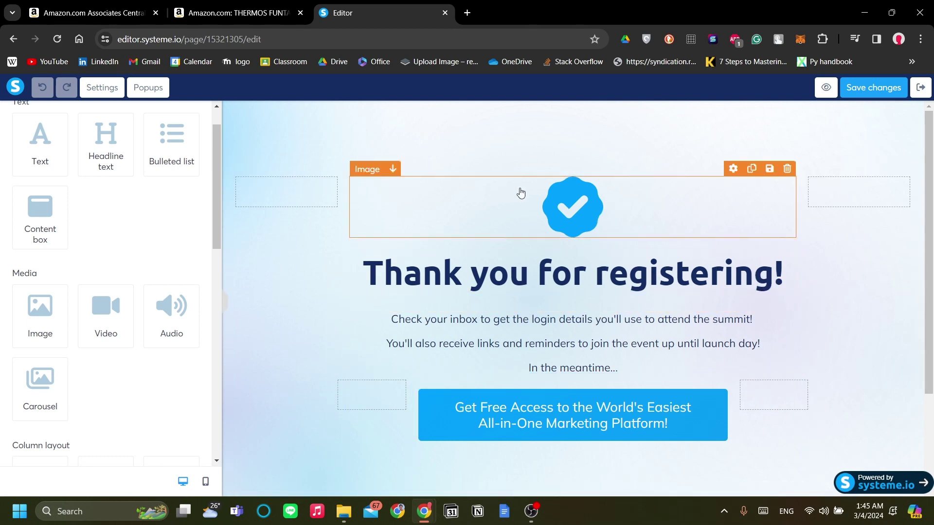
left_click(919, 85)
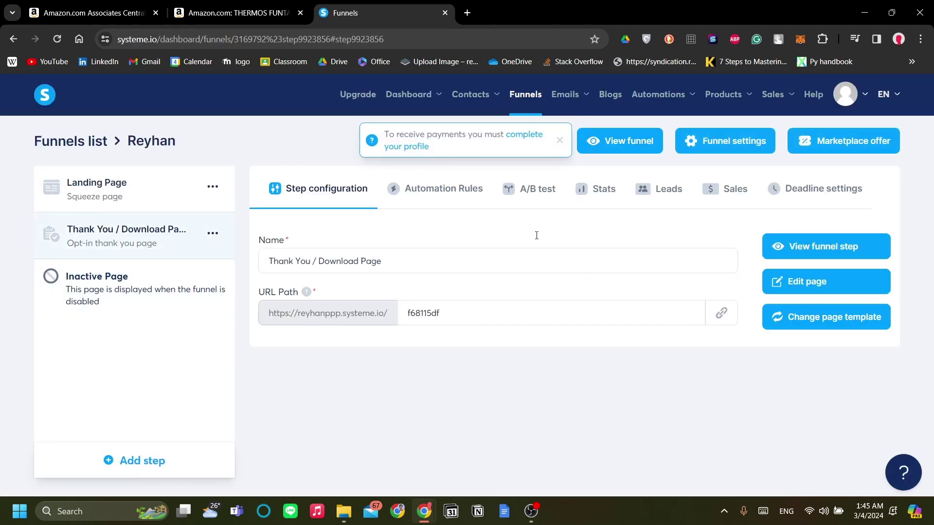
Step: Dismiss the complete-your-profile notice and go to Emails > Campaigns
left_click(560, 141)
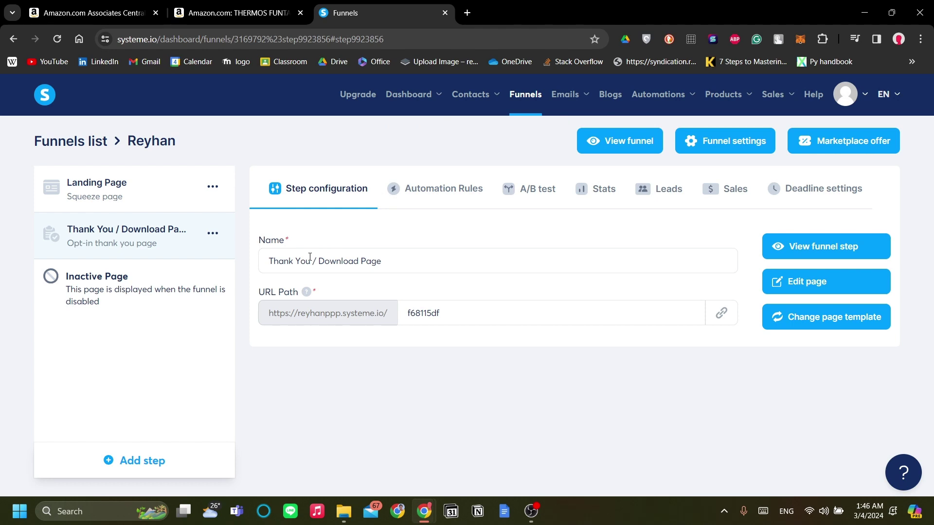
left_click(222, 7)
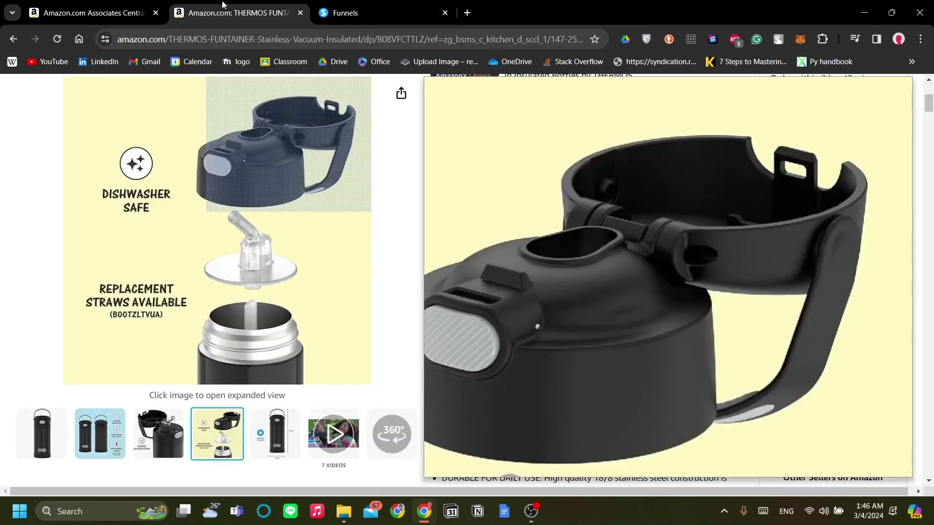
scroll(385, 277, "down", 3)
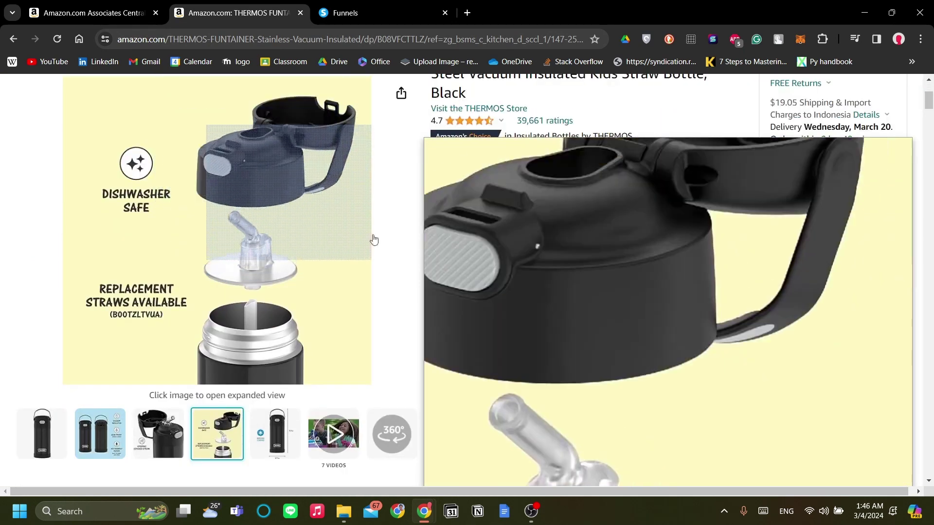
left_click(384, 13)
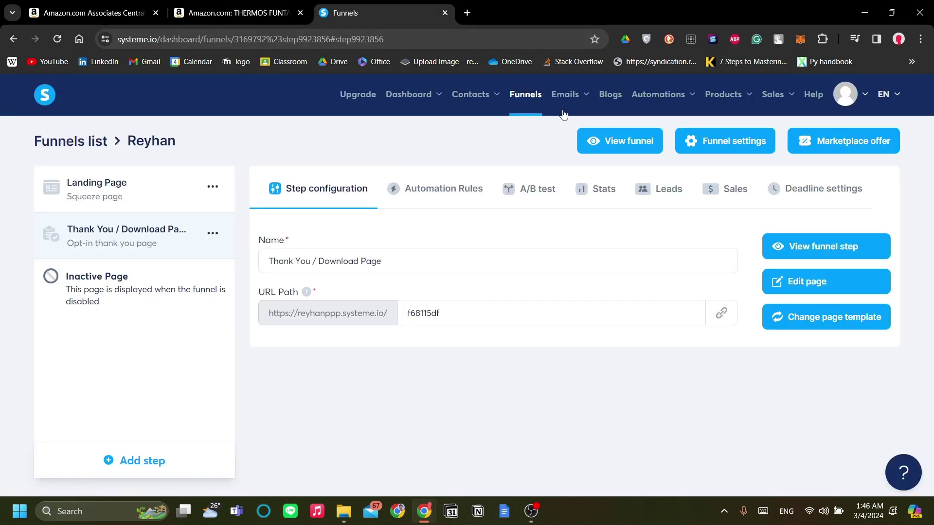
mouse_move(567, 95)
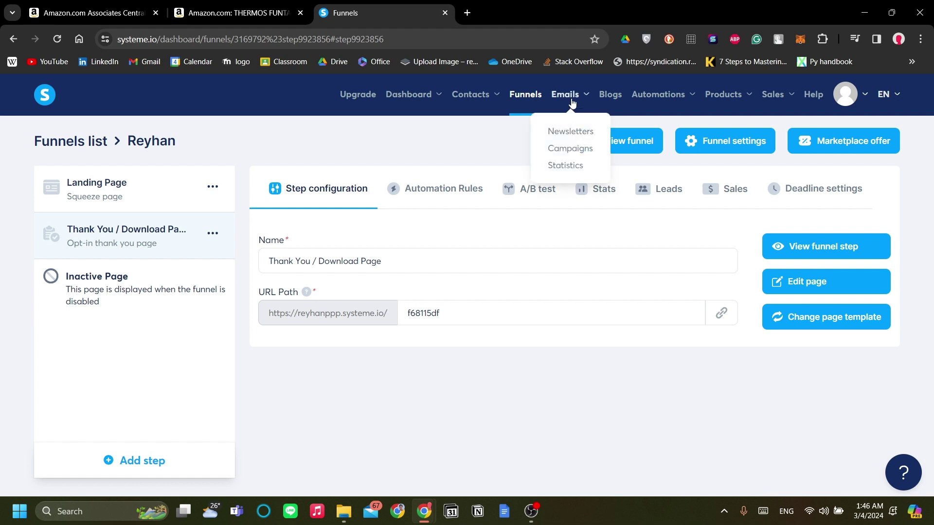
left_click(577, 155)
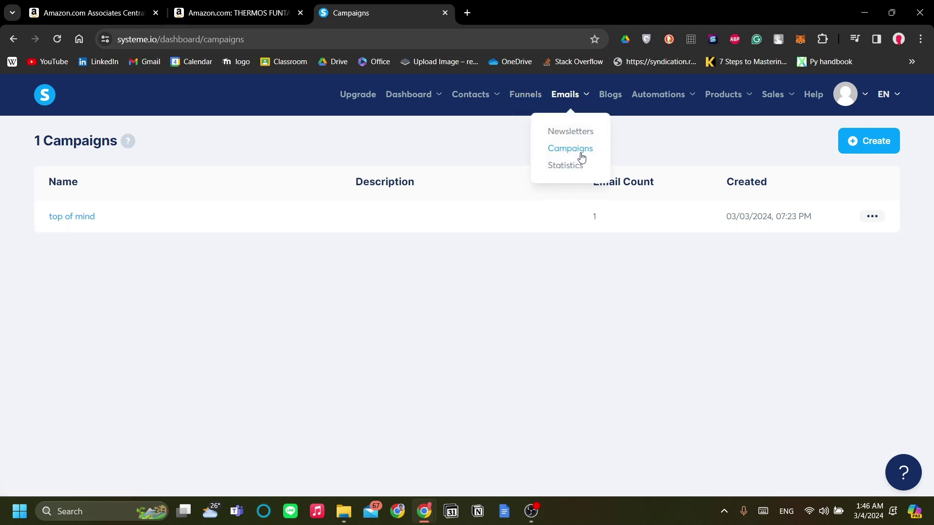
Step: Delete the 'top of mind' campaign and start a new campaign
left_click(872, 216)
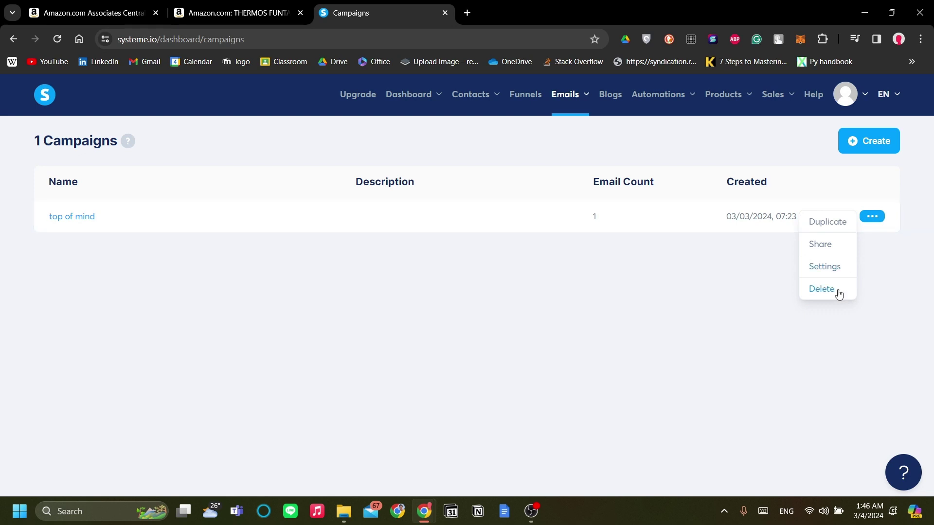
left_click(484, 289)
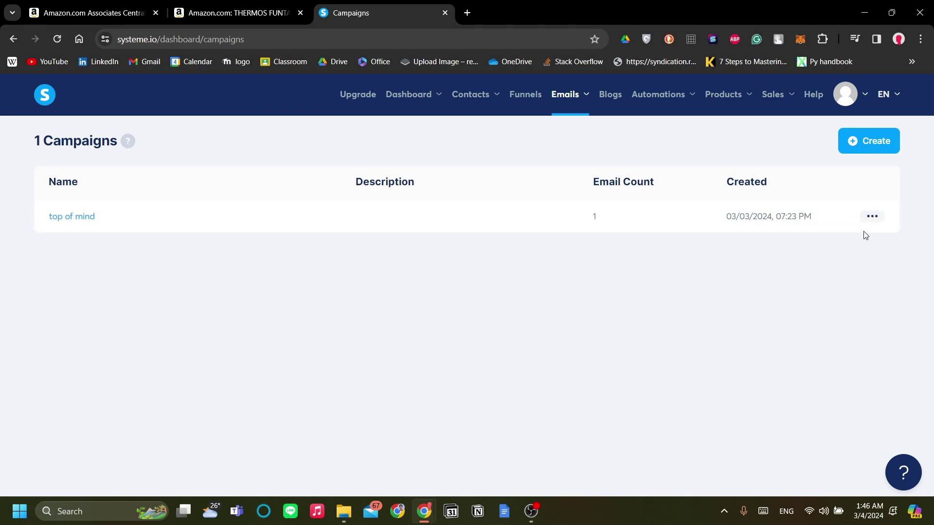
left_click(871, 217)
left_click(830, 288)
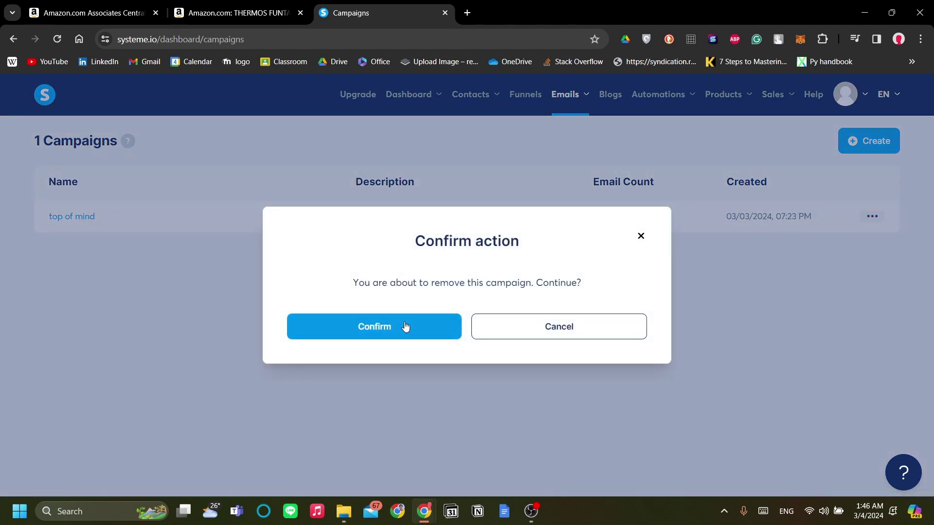
left_click(404, 326)
left_click(884, 148)
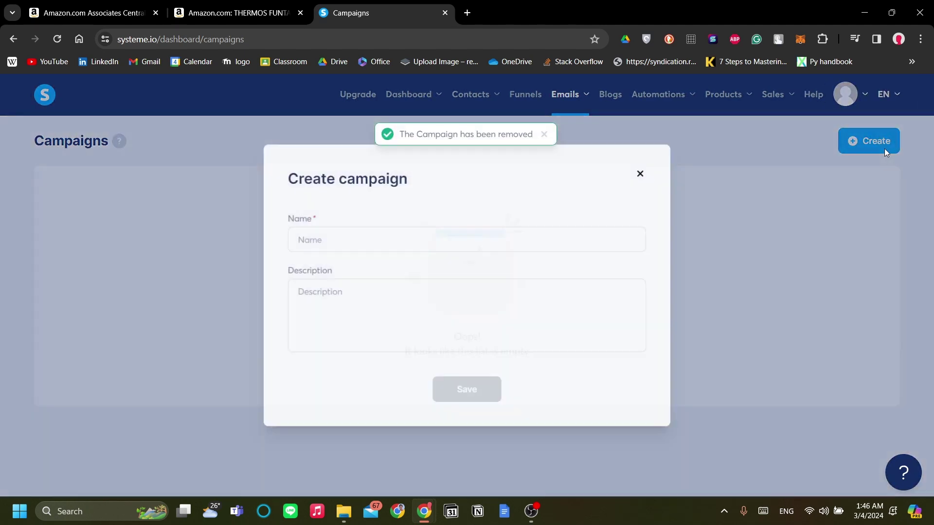
Step: Save a new campaign named 'Retention' and open it
left_click(517, 238)
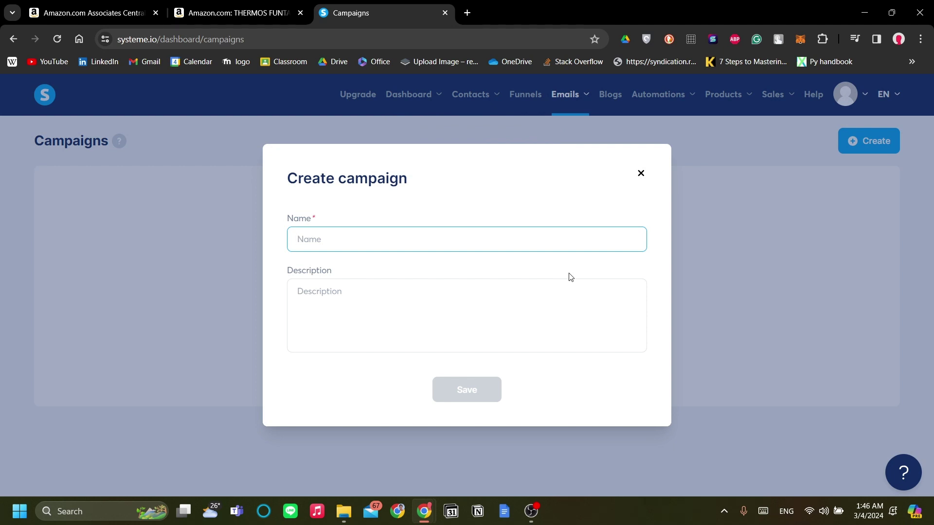
type("Retention")
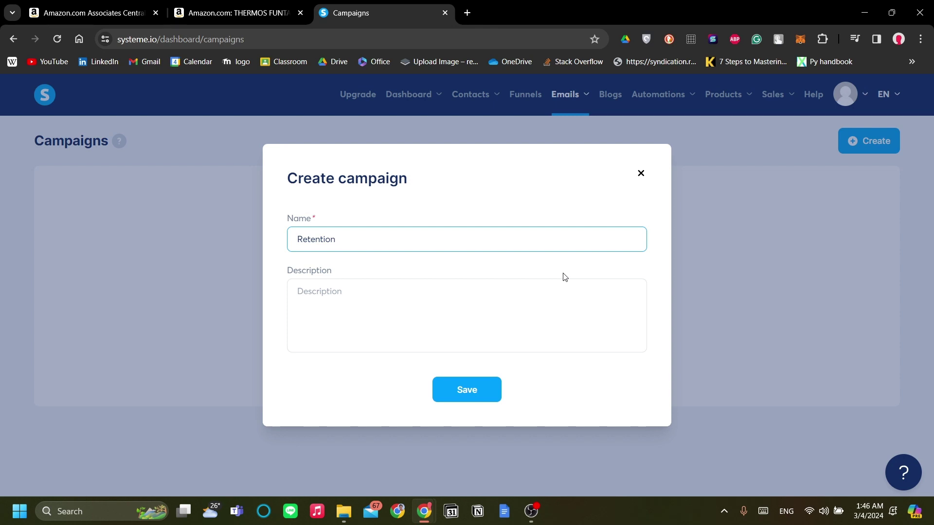
left_click(536, 302)
left_click(481, 385)
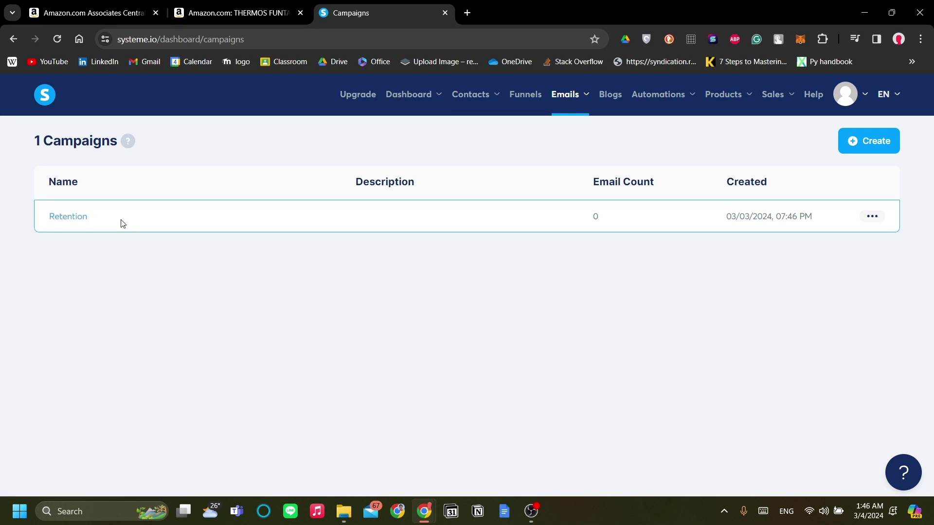
left_click(75, 218)
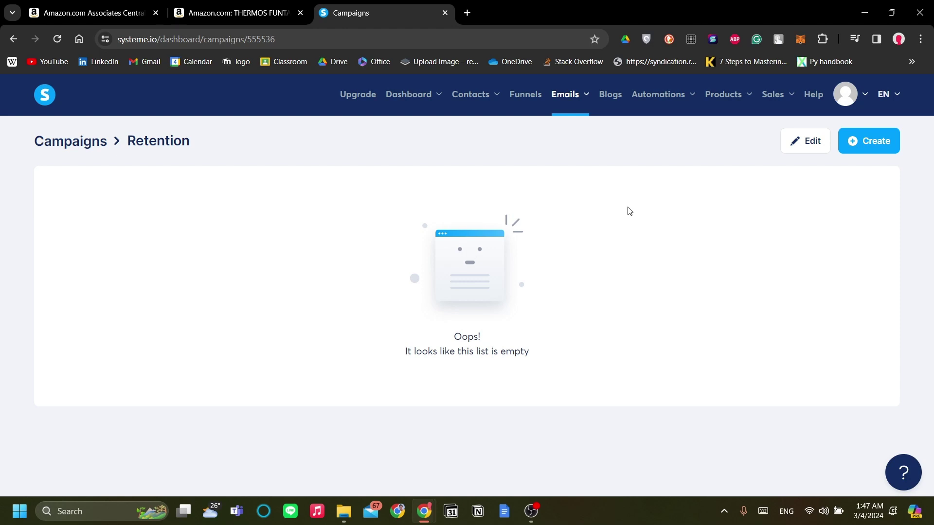
Step: Add a Retention email with subject 'You're just a step away from staying hydrated on the go!'
left_click(883, 148)
left_click(509, 217)
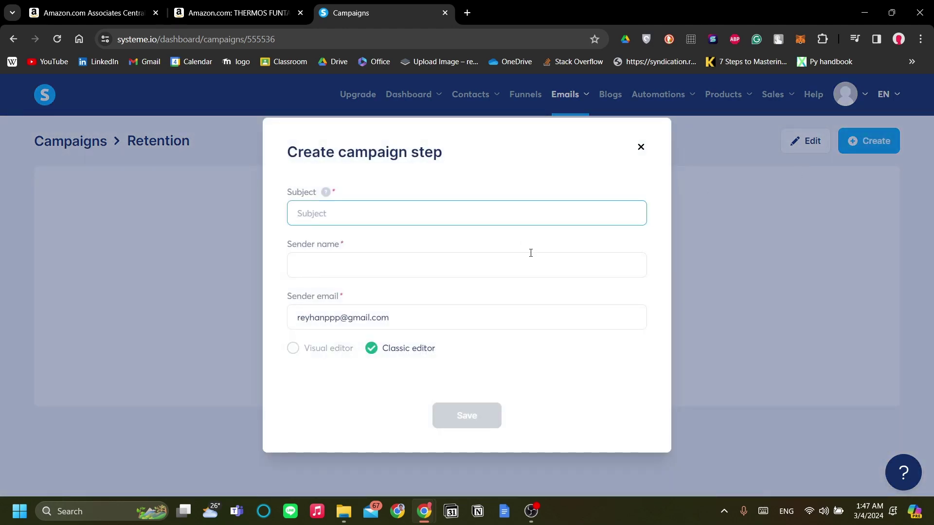
type("Yo")
key("BackSpace")
type("u're ")
type("re")
key("BackSpace")
key("BackSpace")
type("just a step awa")
key("BackSpace")
key("BackSpace")
type("way from ")
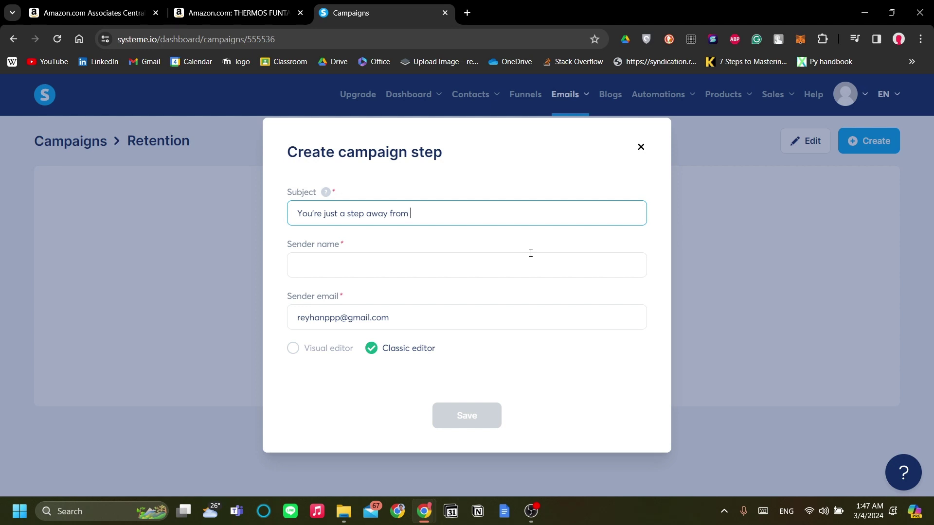
type("staying hydrated on the go!")
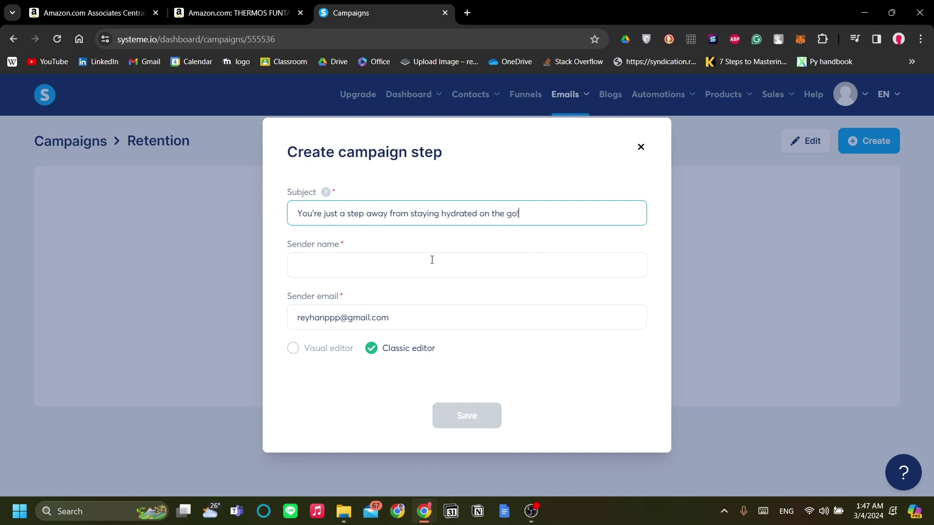
Step: Enter the sender name, save the email, and place the cursor in its body
left_click(432, 260)
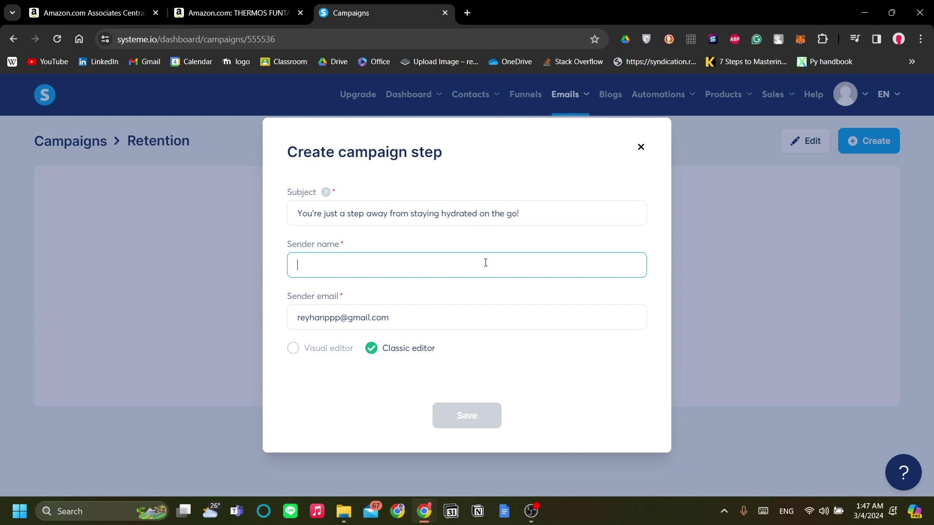
type("Reyhan")
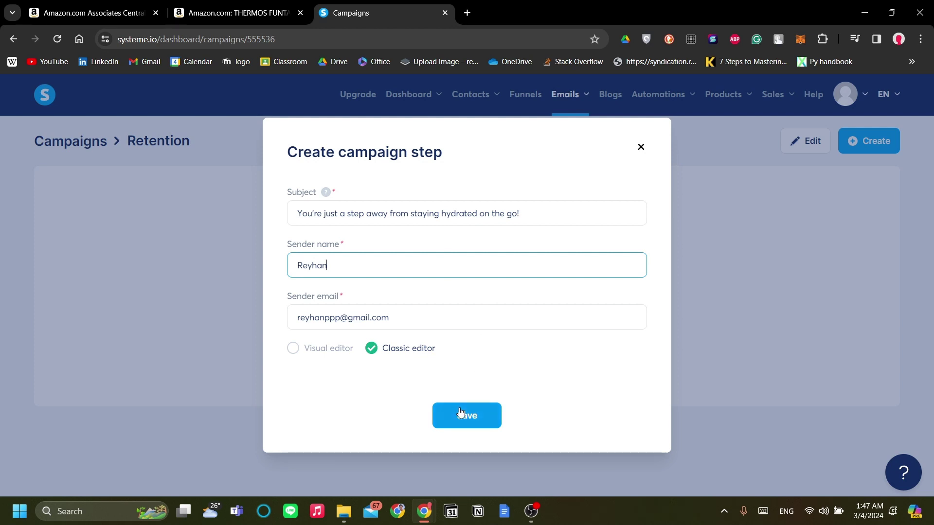
left_click(461, 414)
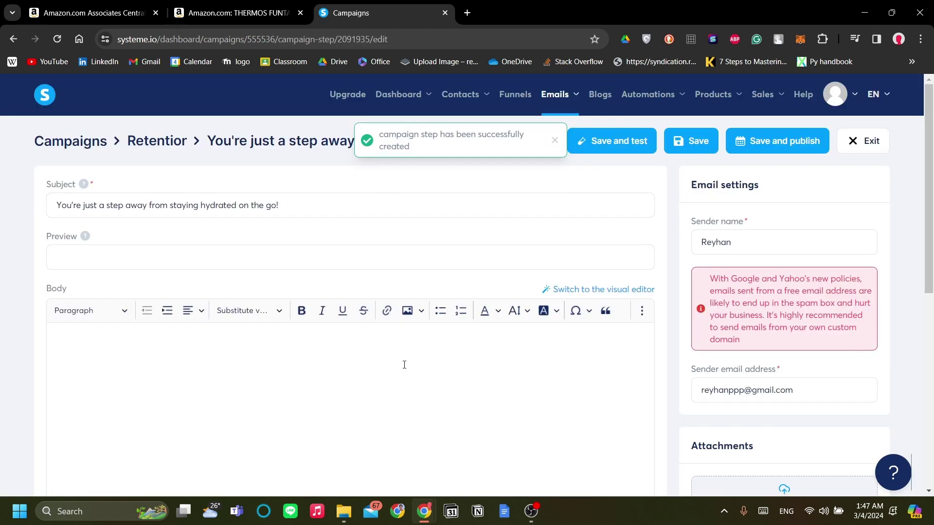
left_click(404, 365)
scroll(196, 263, "down", 3)
scroll(202, 258, "up", 3)
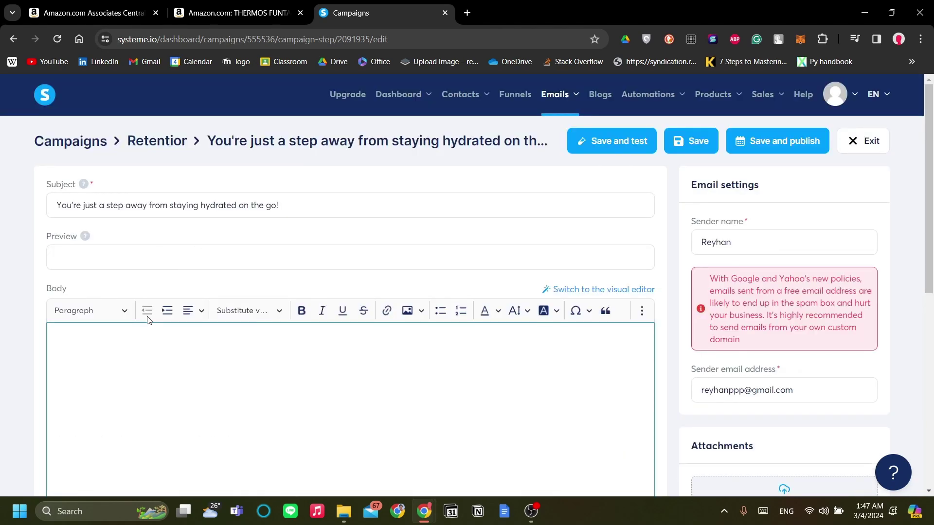
left_click(123, 260)
left_click(209, 330)
scroll(222, 336, "down", 1)
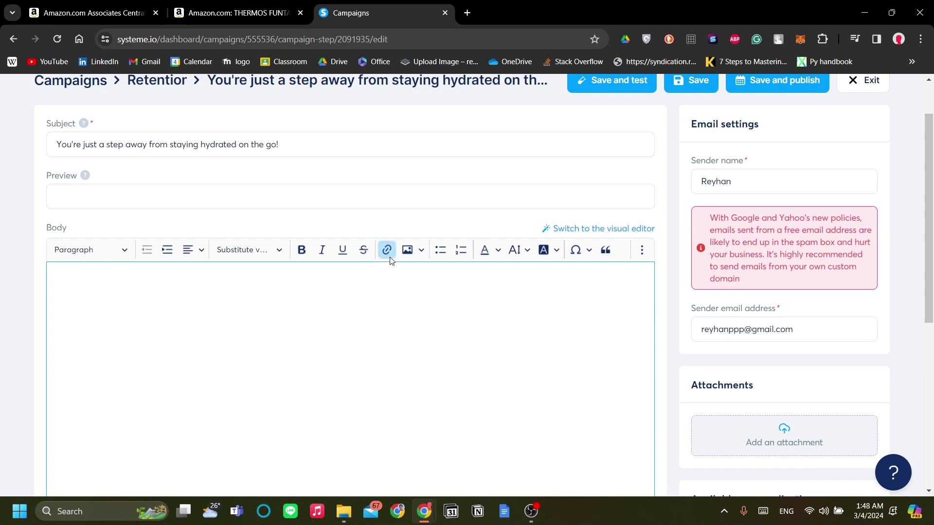
left_click(253, 13)
scroll(354, 162, "up", 3)
scroll(315, 248, "down", 3)
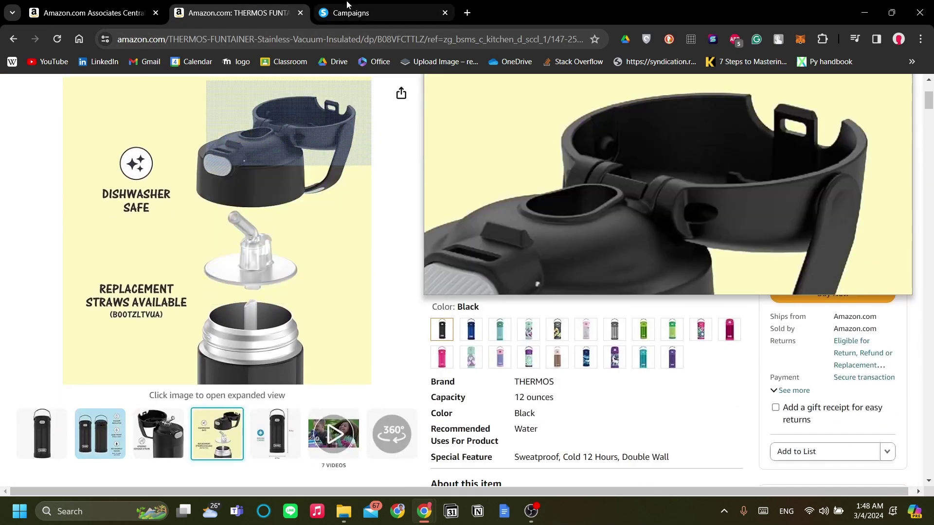
key("ctrl+Tab")
left_click(387, 250)
type("9E9D9D")
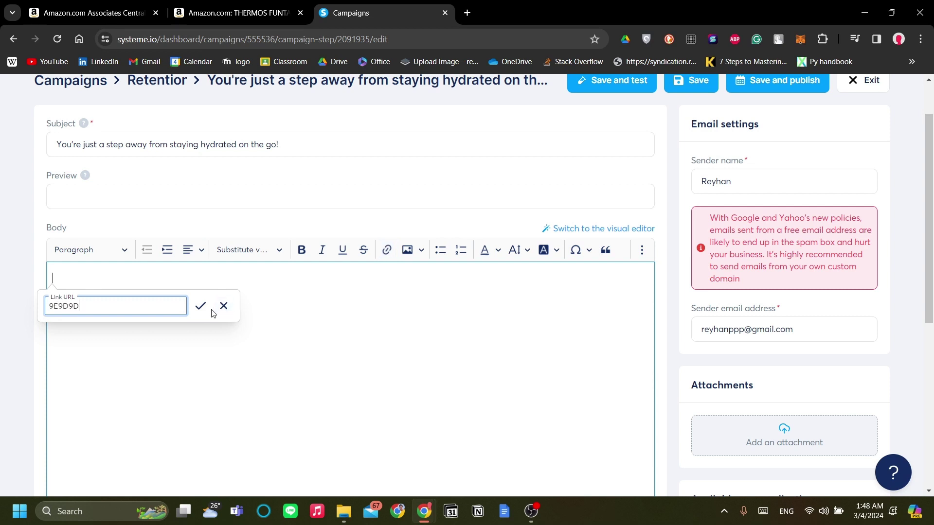
key("ctrl+a")
key("BackSpace")
key("super+v")
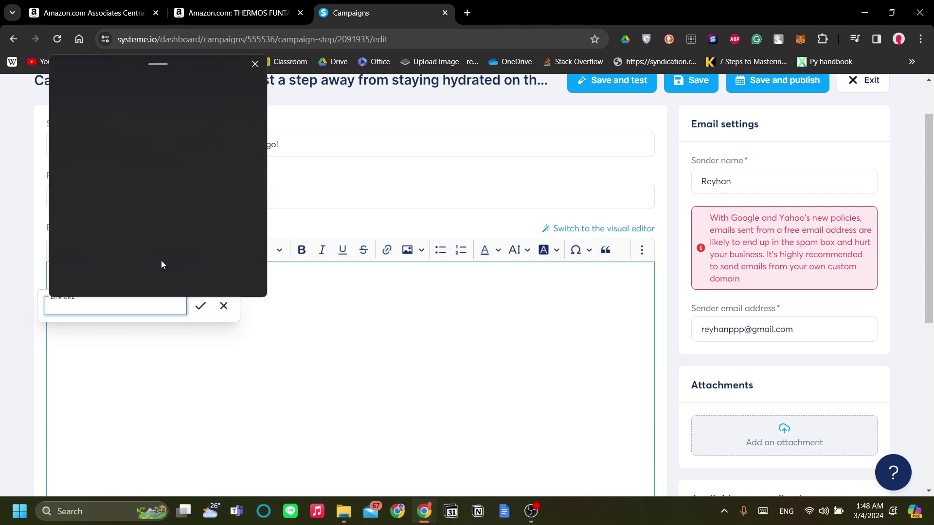
left_click(171, 220)
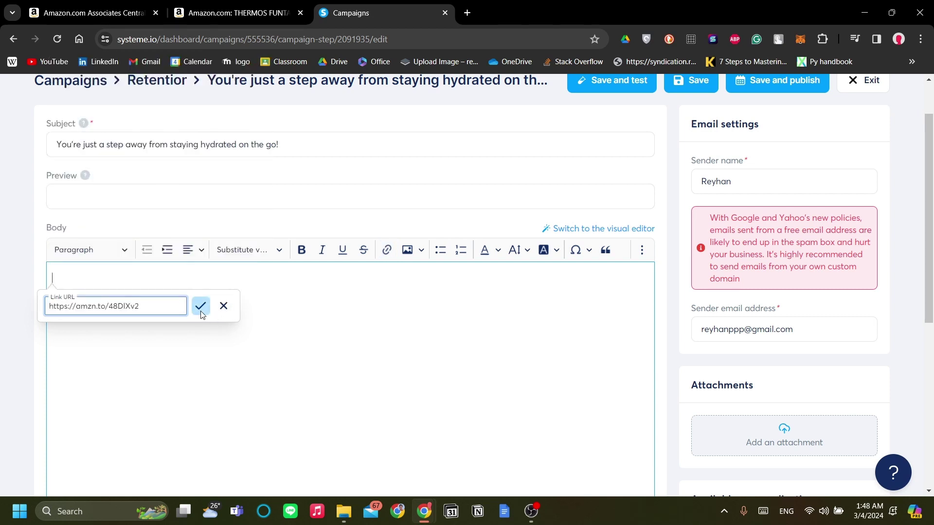
left_click(201, 306)
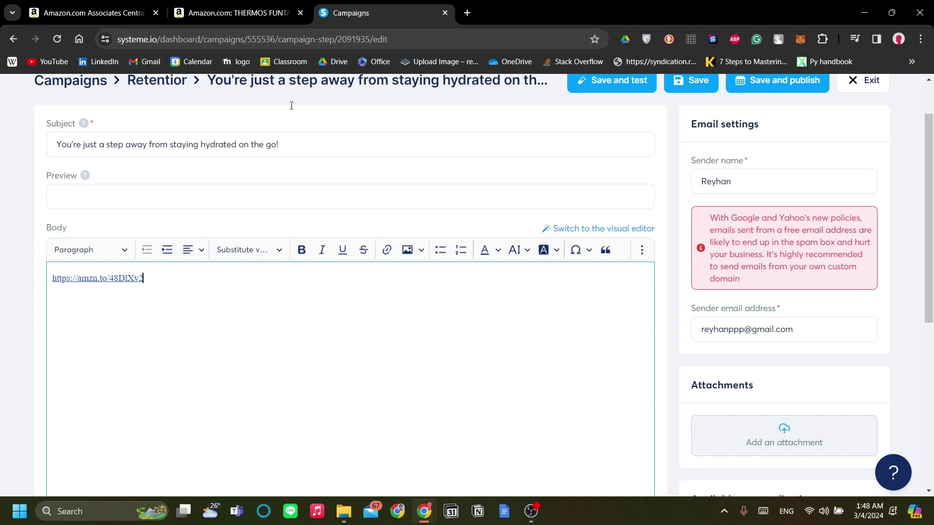
Step: Add placeholder text 'awiodjiandiad' above the link and save the email
scroll(263, 222, "up", 1)
scroll(263, 222, "down", 1)
key("Left")
key("Left")
key("Return")
key("Return")
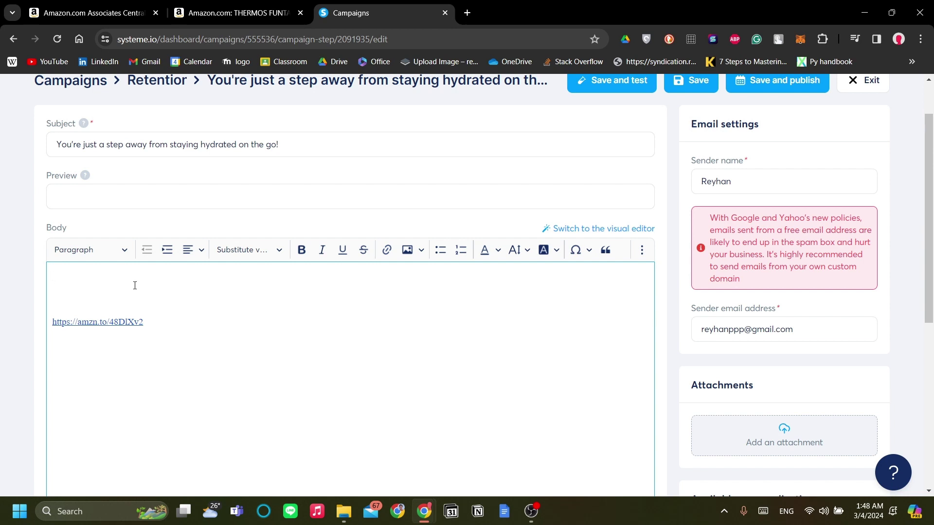
type("awiodjiandiad")
key("Down")
scroll(376, 386, "up", 2)
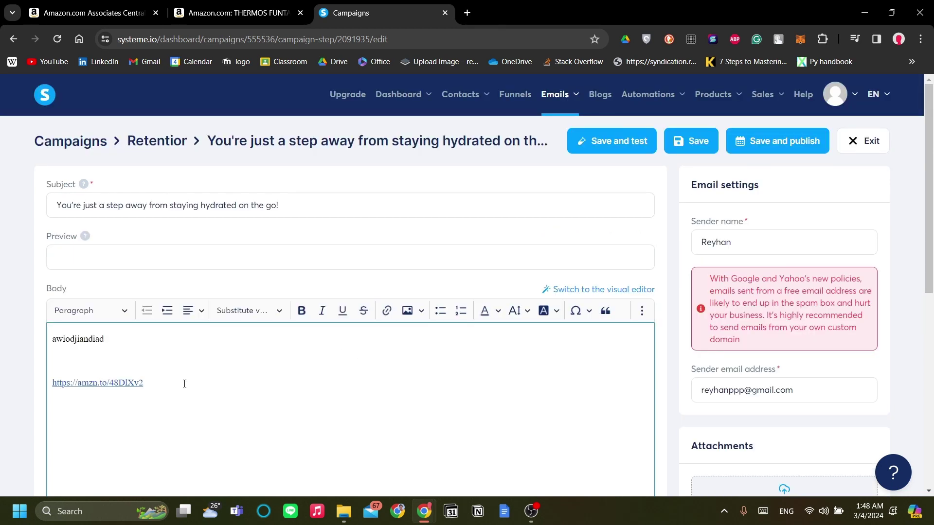
scroll(184, 384, "down", 1)
left_click(194, 321)
key("shift+Home")
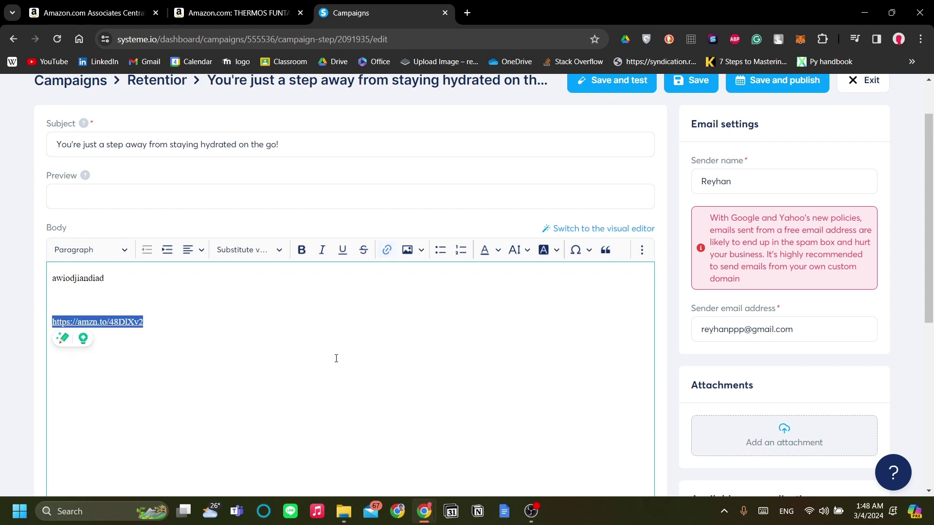
left_click(336, 359)
scroll(771, 147, "up", 2)
left_click(690, 148)
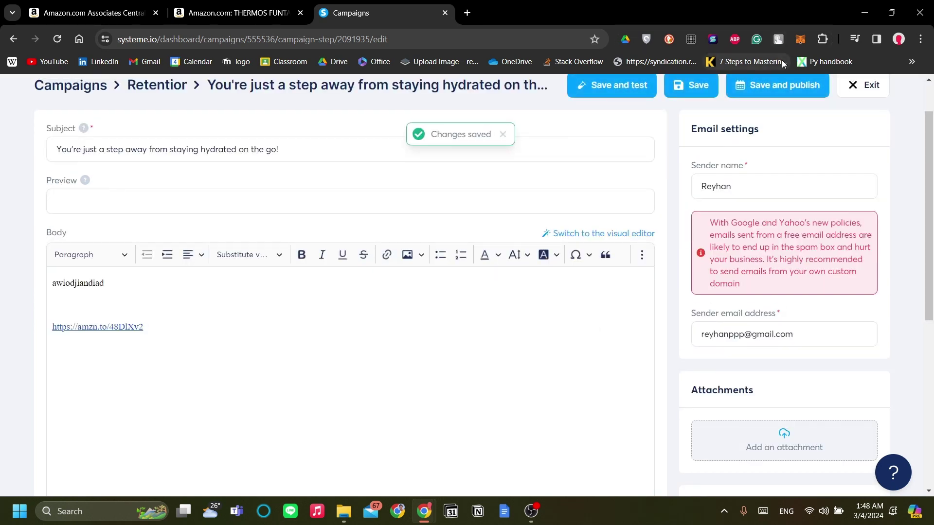
Step: Activate the Retention email with a 1-day delay
left_click(789, 95)
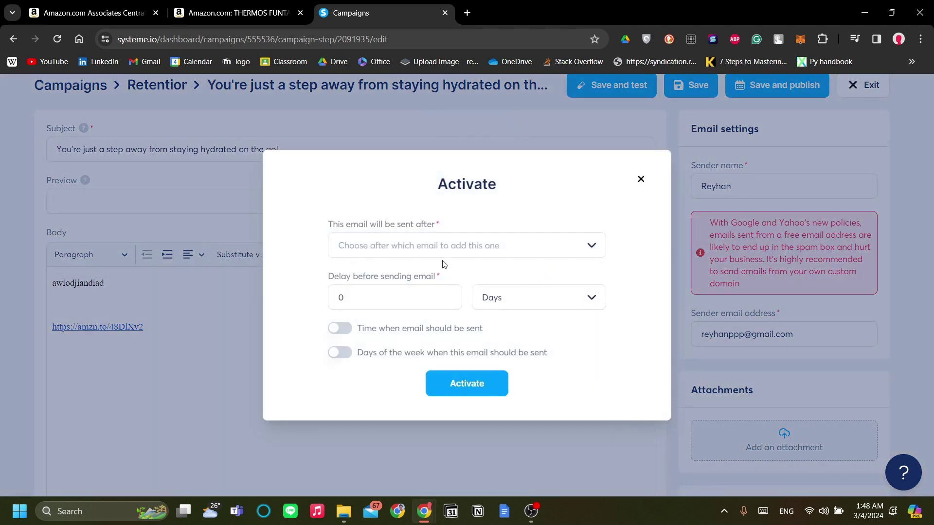
left_click(452, 250)
left_click(468, 277)
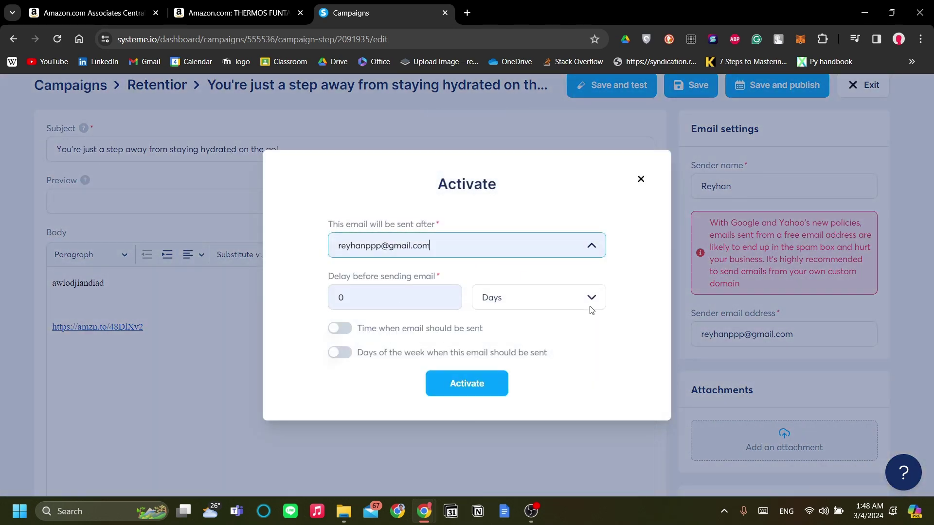
left_click(489, 302)
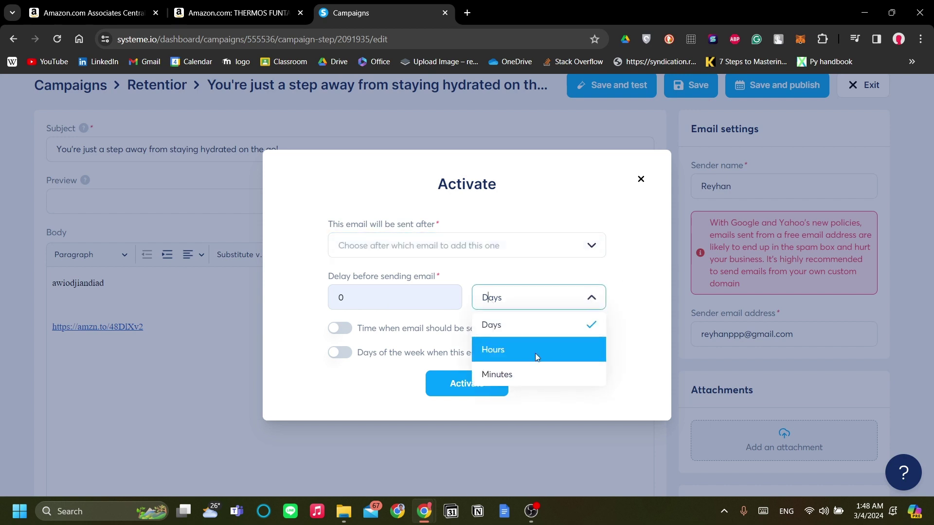
left_click(548, 329)
left_click(384, 289)
type("1")
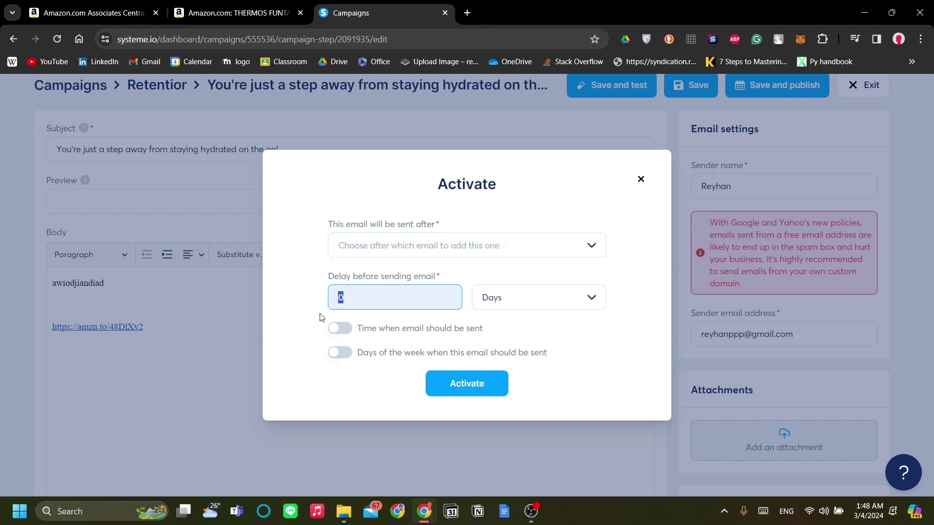
left_click(626, 306)
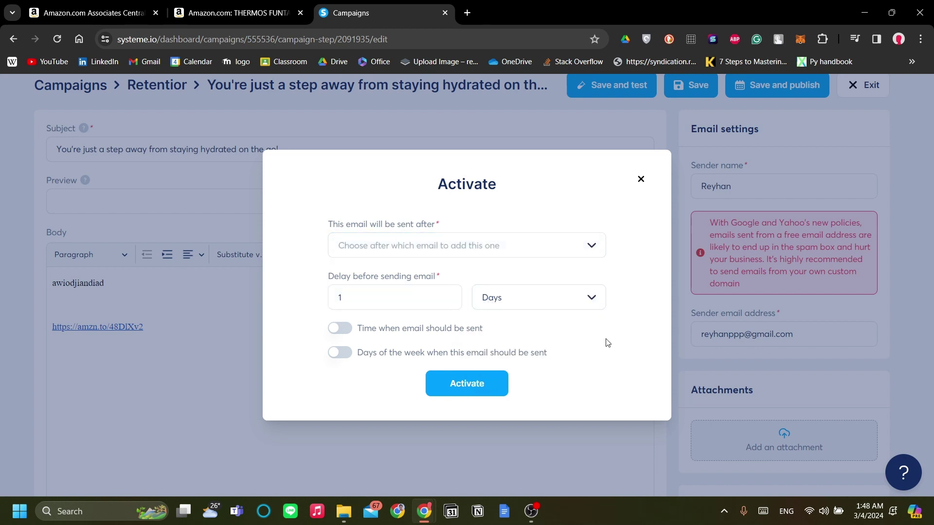
left_click(487, 383)
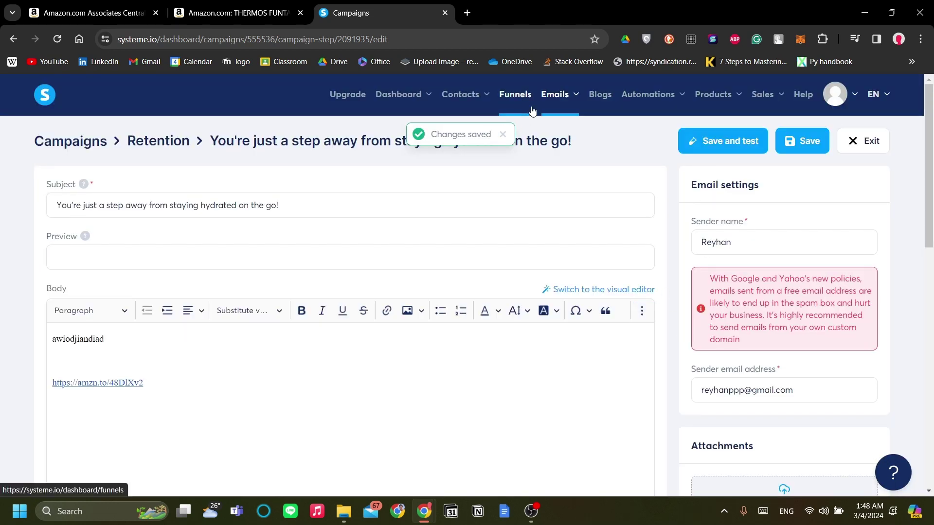
Step: Scroll the email to check the amzn.to link sits beneath 'awiodjiandiad'
scroll(473, 350, "down", 5)
scroll(497, 279, "up", 4)
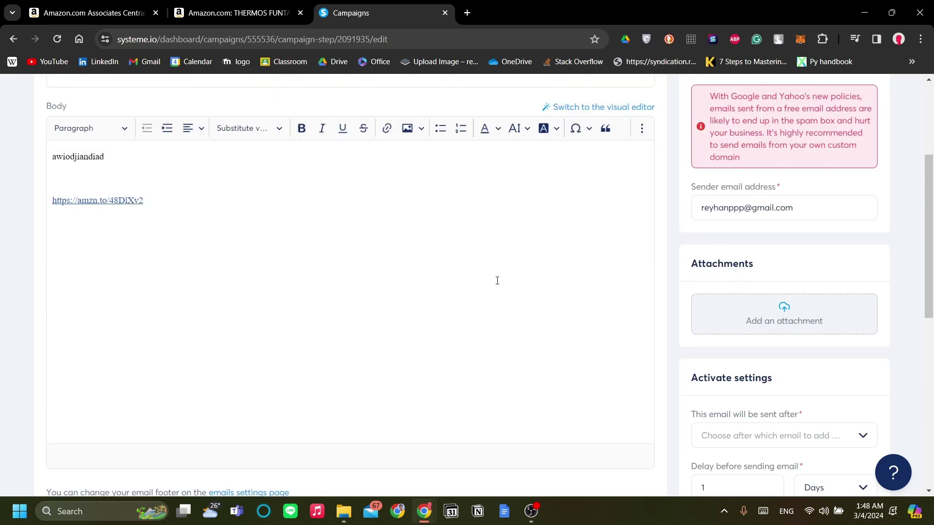
scroll(493, 287, "down", 4)
scroll(492, 292, "up", 3)
scroll(493, 292, "up", 1)
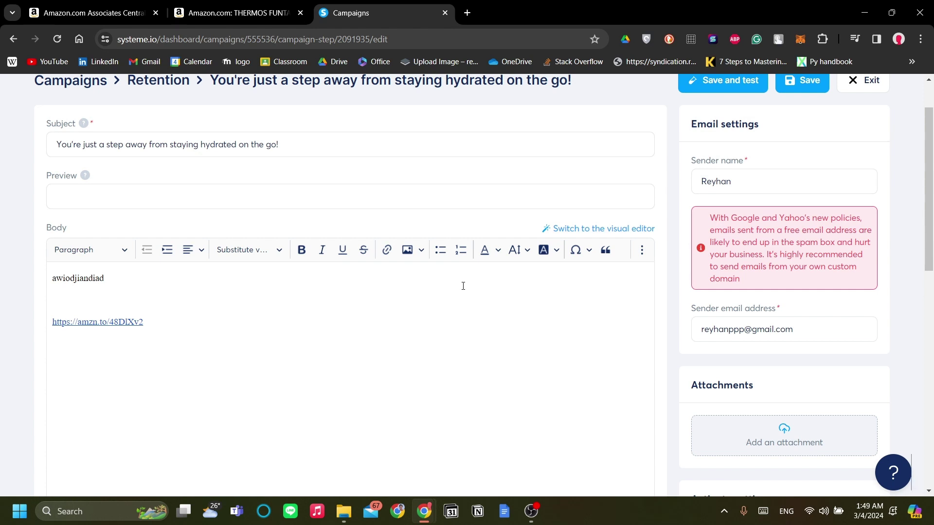
scroll(463, 286, "up", 2)
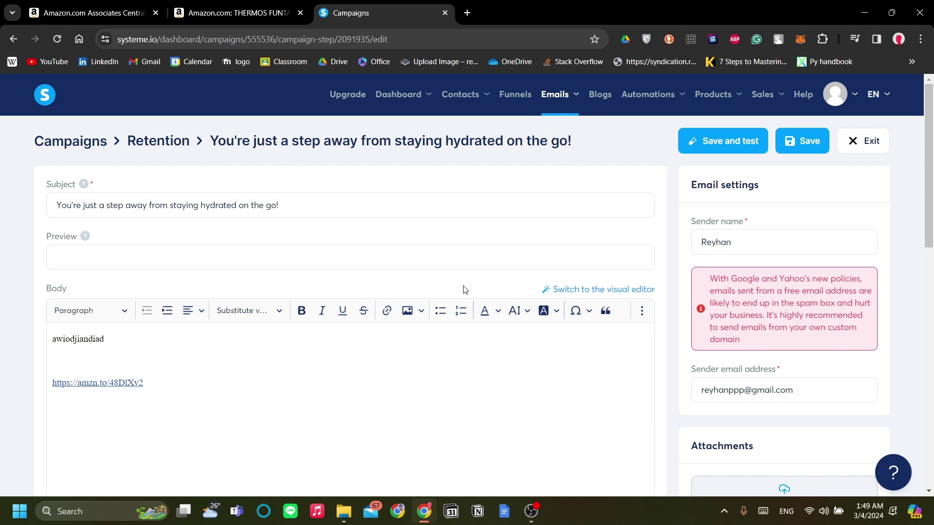
scroll(465, 289, "down", 2)
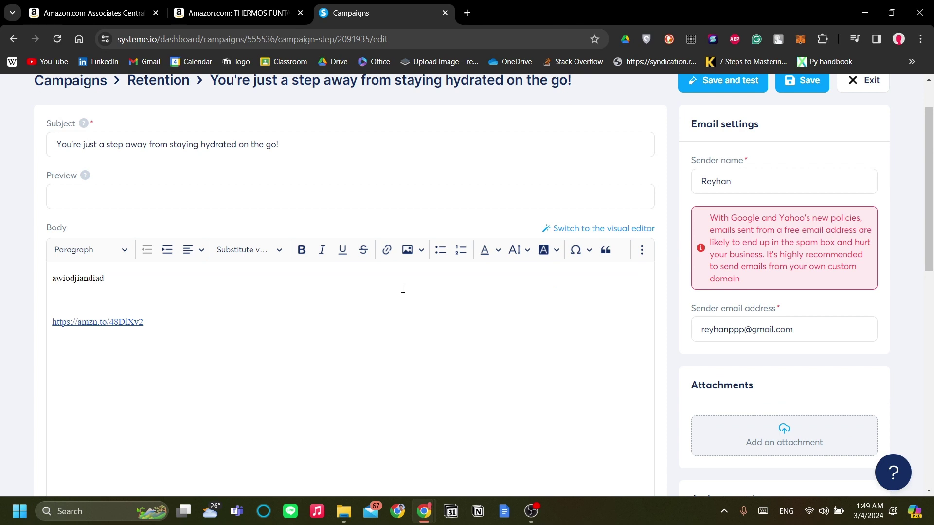
scroll(393, 288, "up", 2)
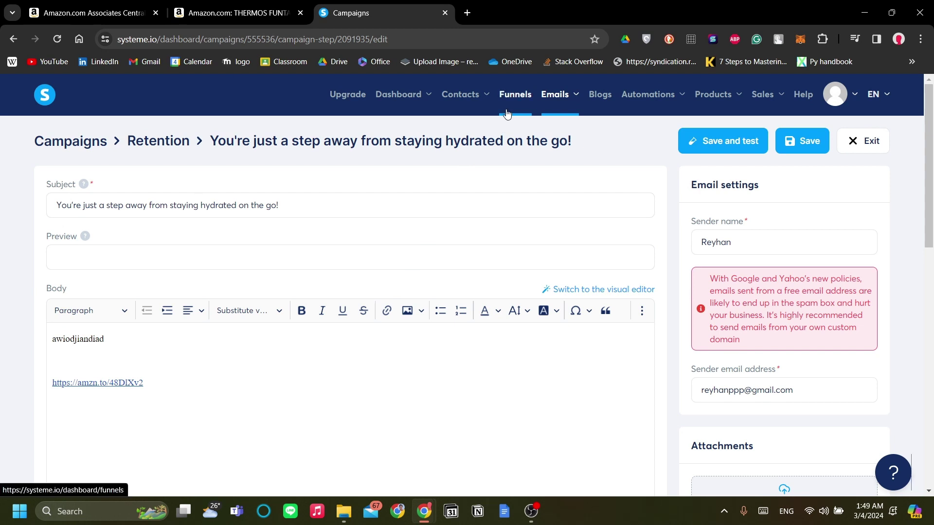
Step: Add a 'Funnel step form subscribed' automation rule on the funnel's Landing Page
left_click(518, 96)
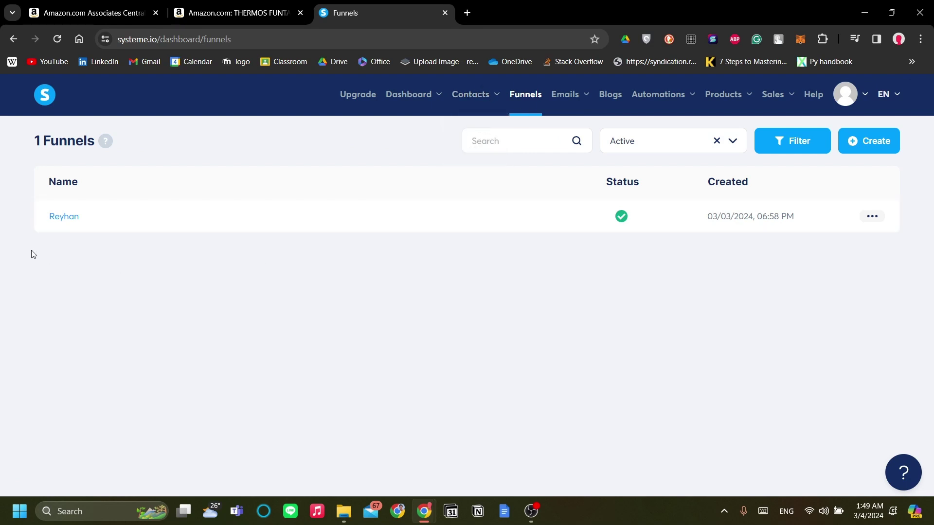
left_click(72, 222)
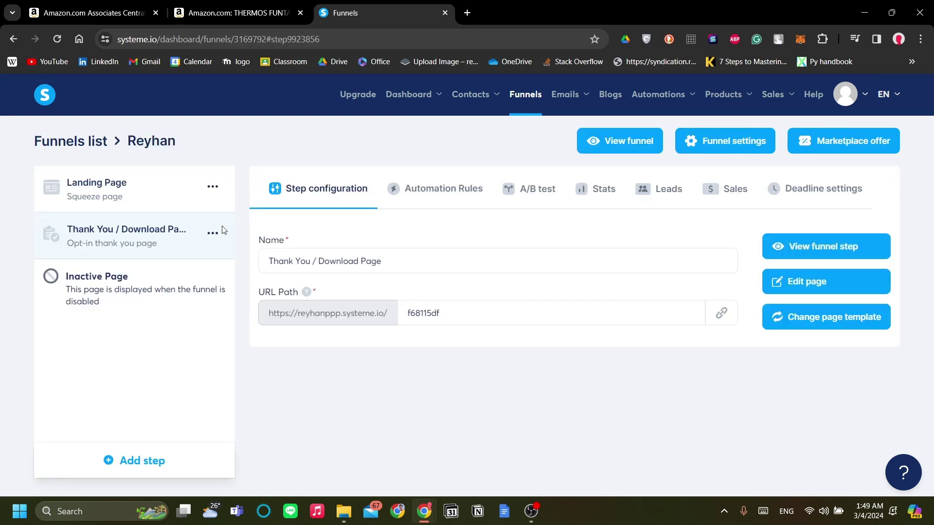
left_click(134, 211)
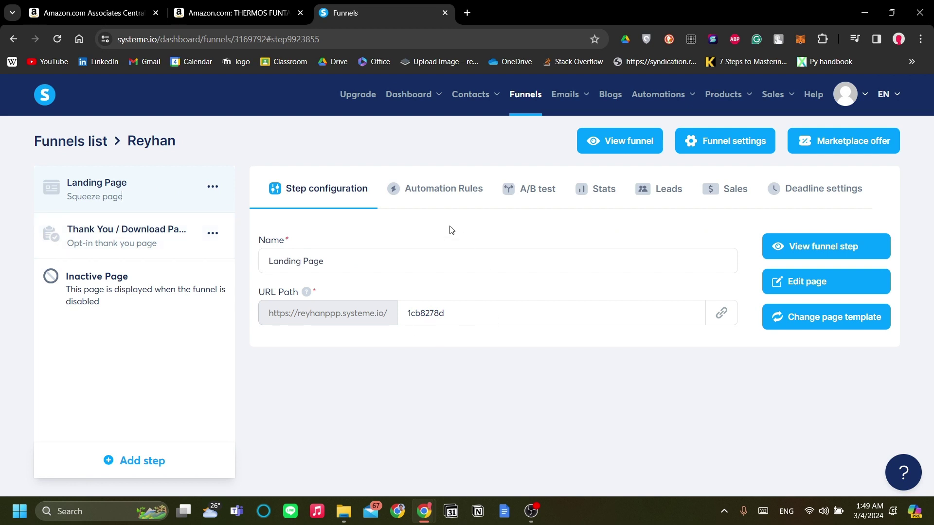
left_click(458, 194)
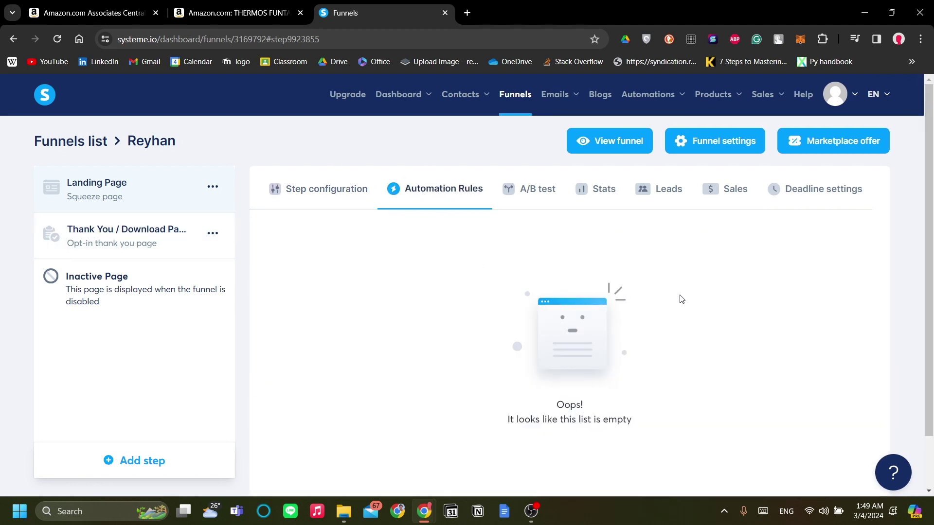
scroll(827, 312, "down", 2)
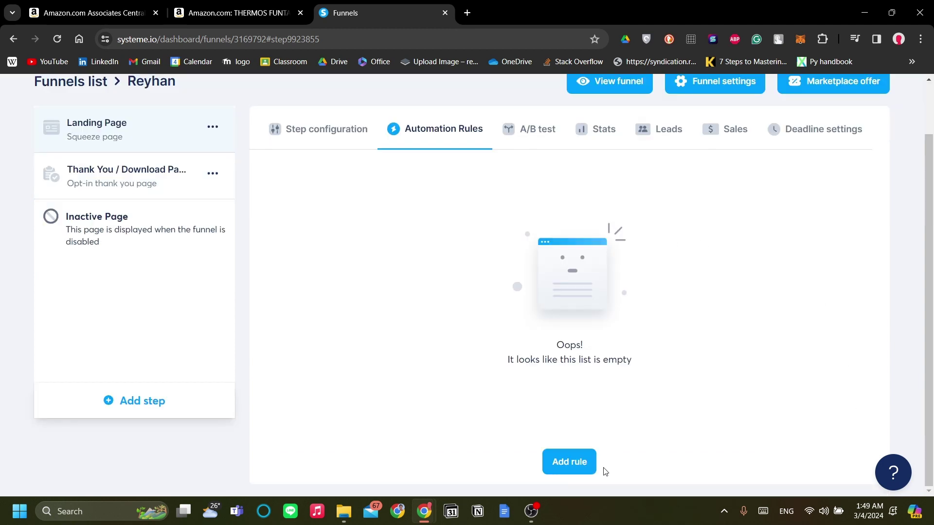
left_click(577, 465)
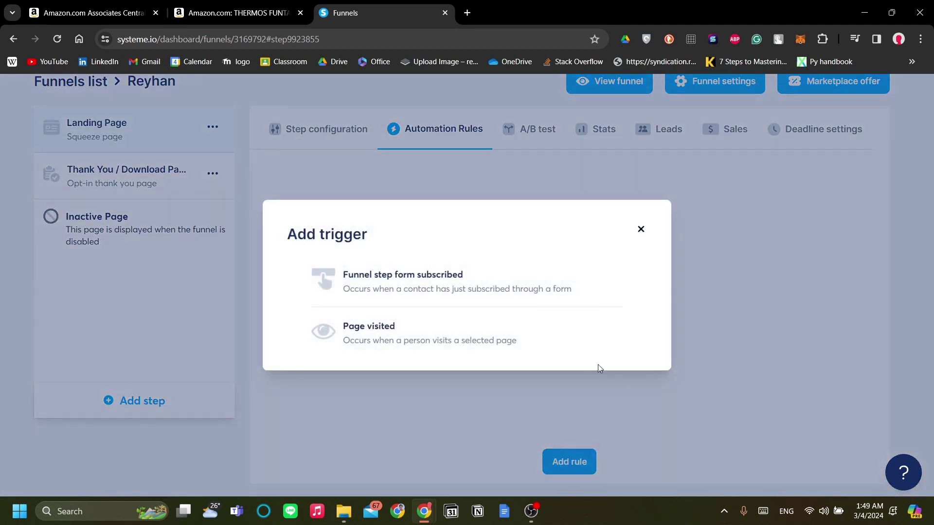
left_click(403, 281)
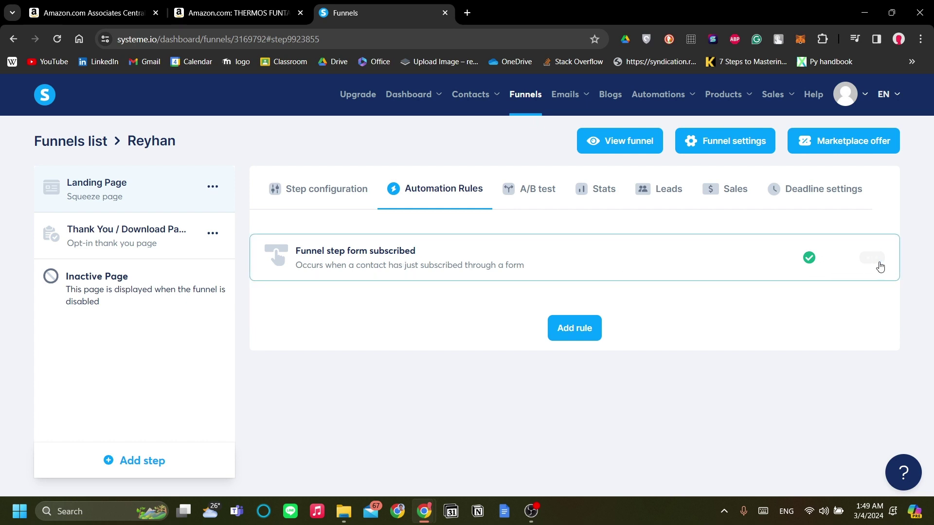
Step: Give the rule a Subscribe to campaign action for Retention and save it
mouse_move(883, 267)
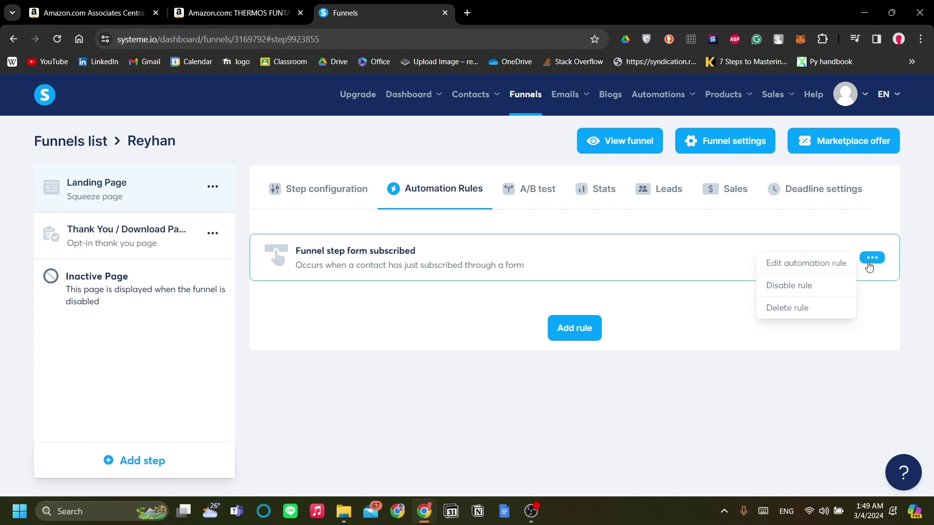
left_click(841, 264)
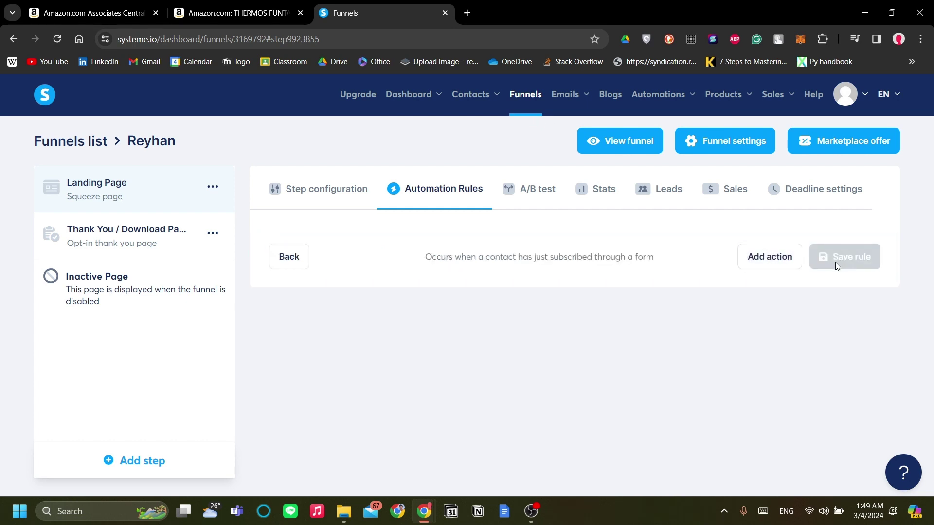
left_click(770, 266)
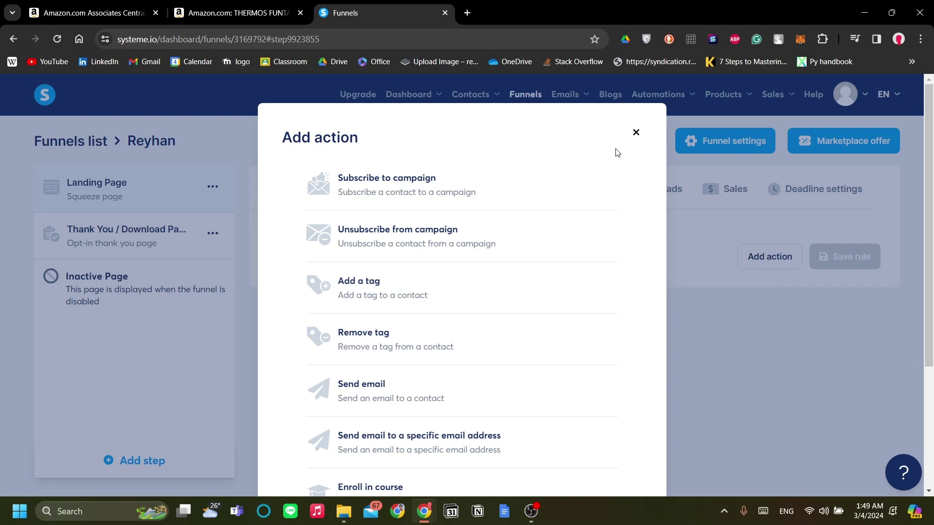
left_click(636, 133)
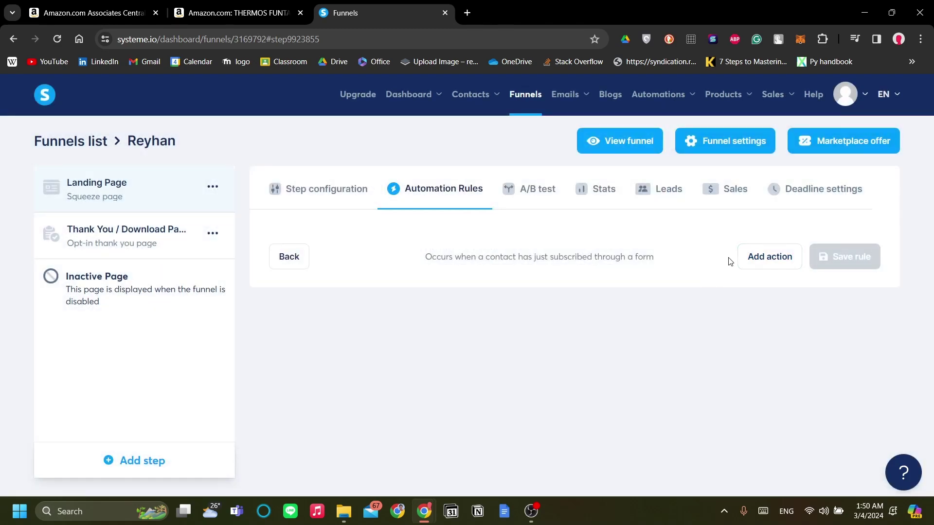
left_click(761, 261)
left_click(456, 192)
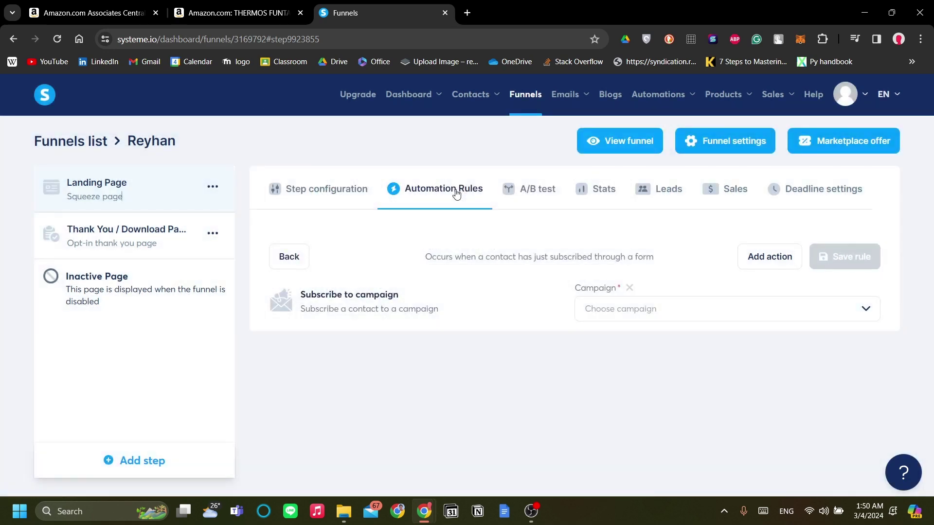
left_click(644, 309)
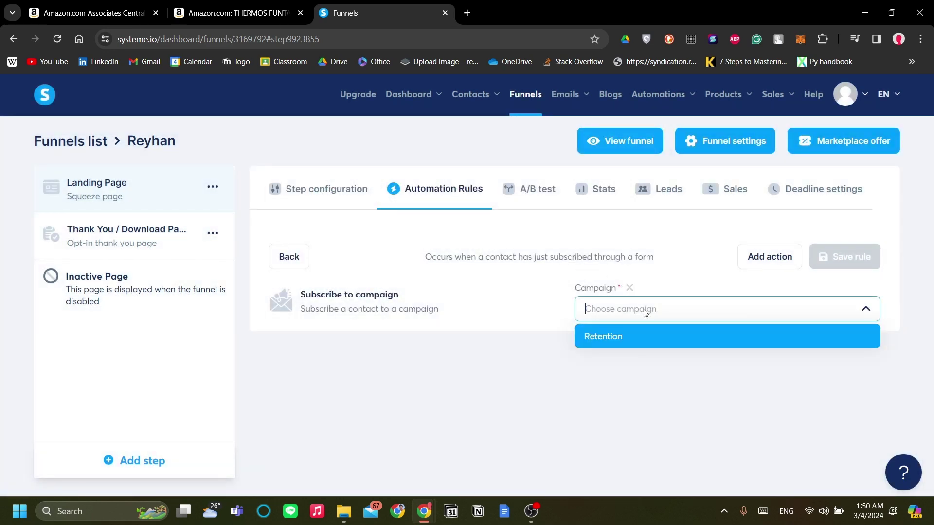
left_click(649, 335)
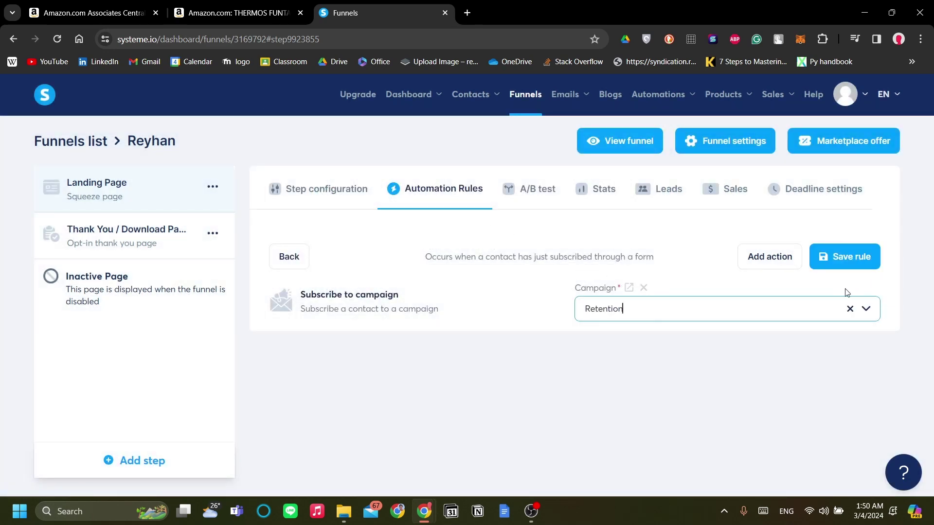
left_click(855, 263)
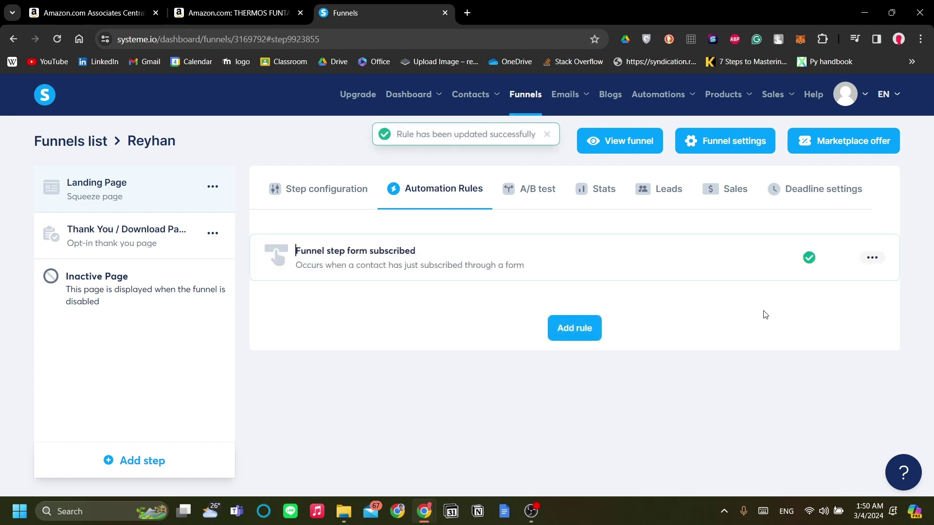
Step: Return to the Landing Page's Step configuration showing its name and URL path 1cb8278d
left_click(141, 212)
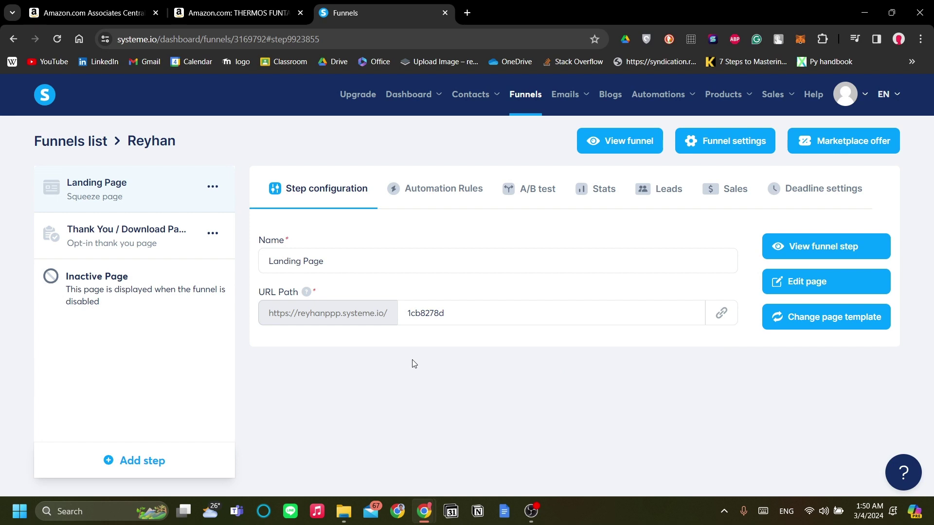
left_click(237, 12)
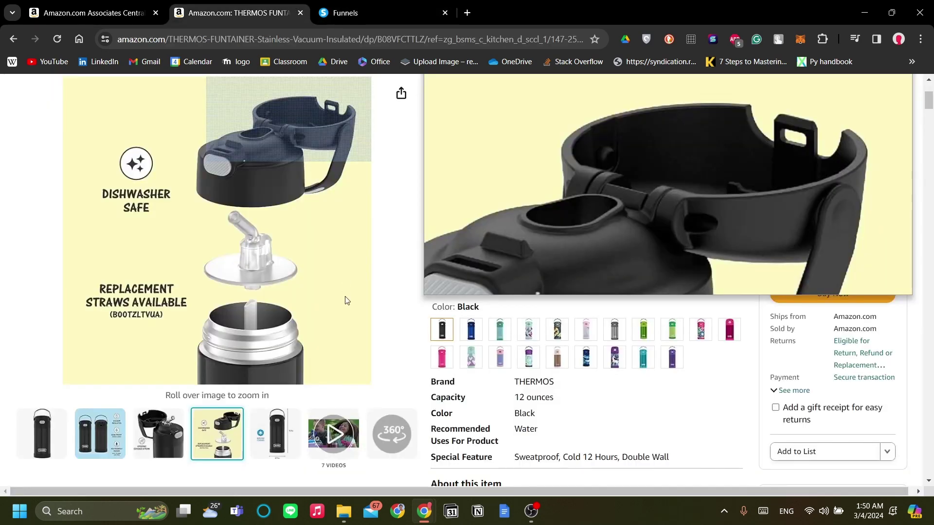
scroll(344, 298, "up", 2)
left_click(422, 21)
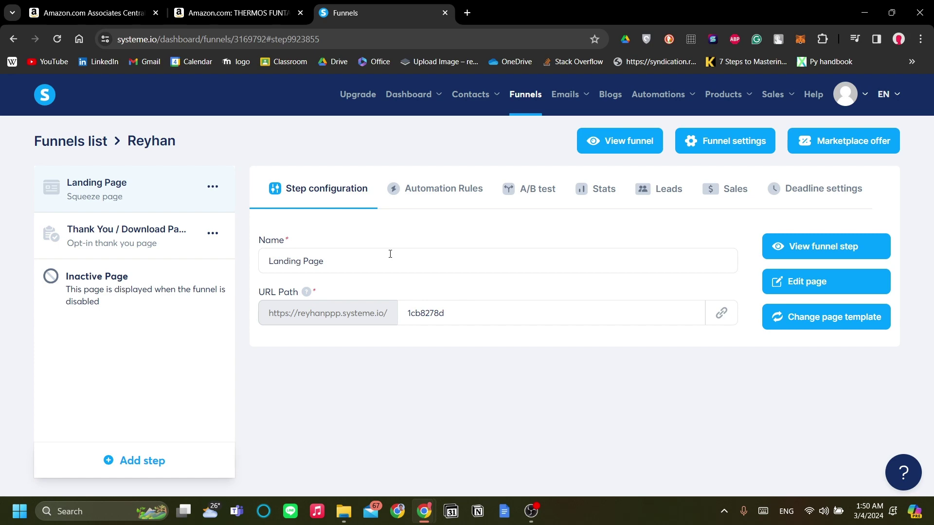
left_click(244, 13)
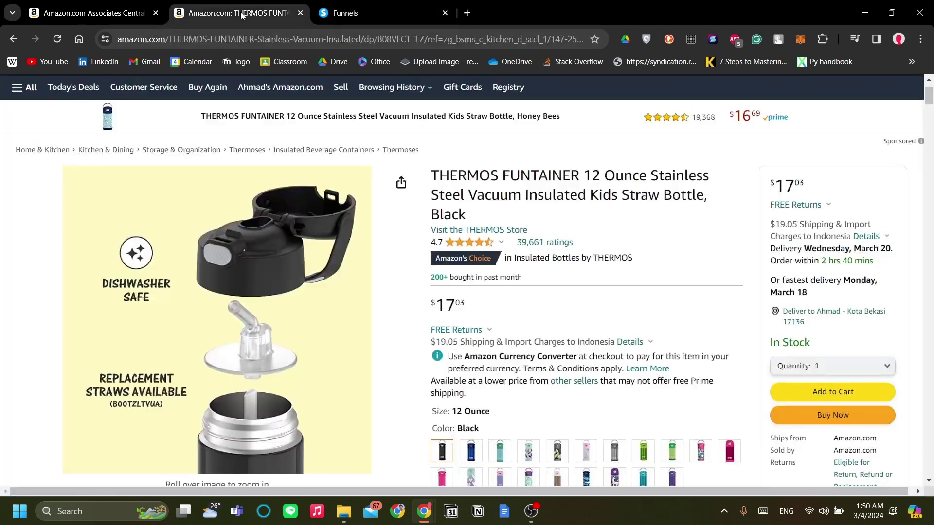
scroll(417, 236, "down", 2)
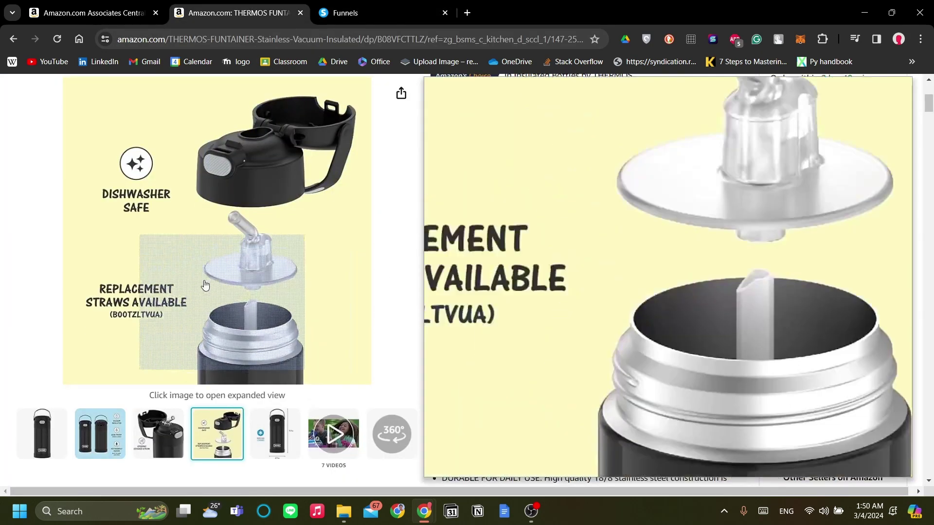
scroll(543, 251, "up", 3)
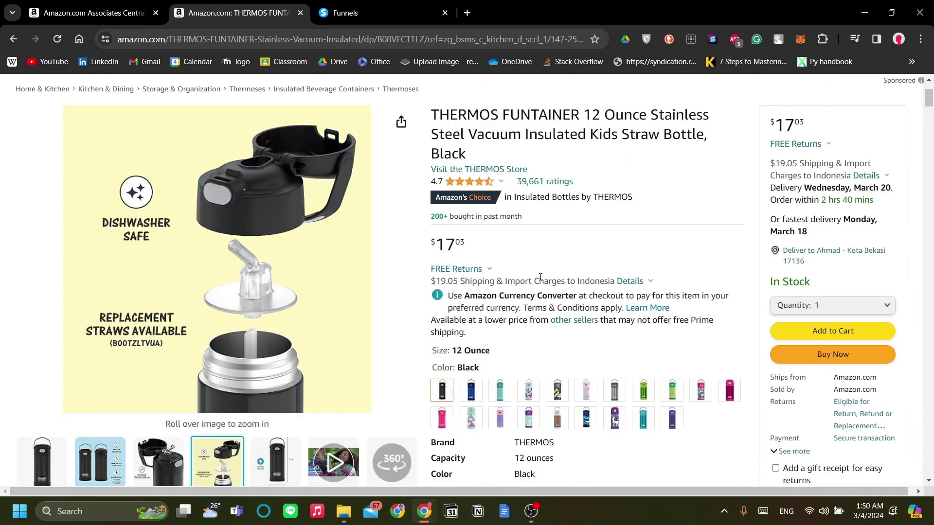
left_click(363, 15)
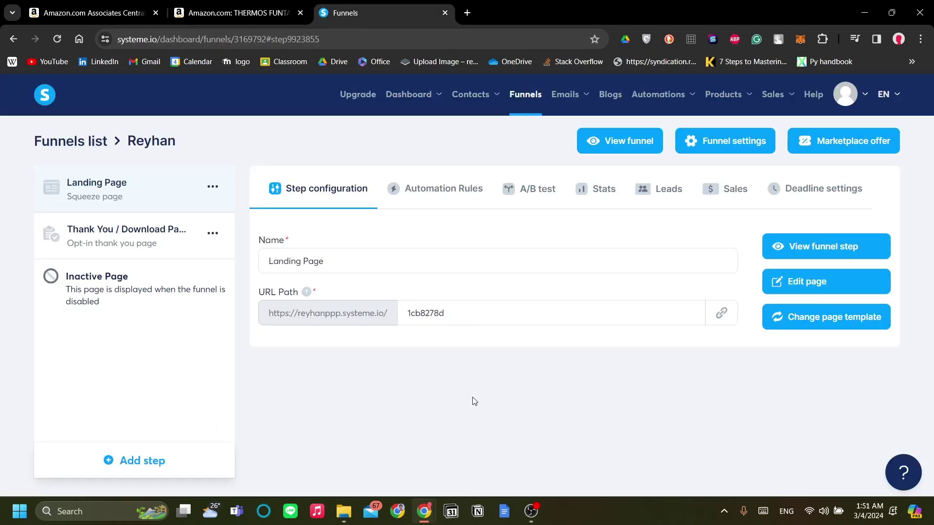